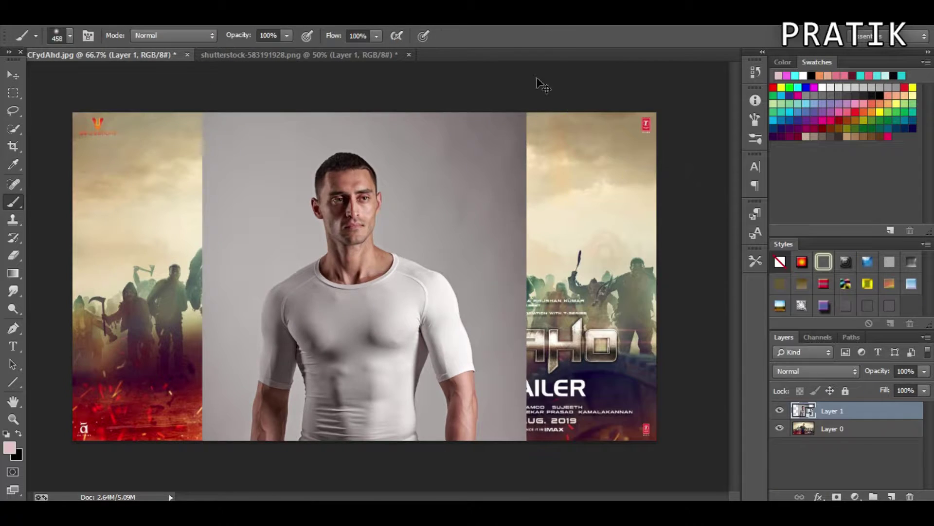
# - Scale the model photo to about 77% and centre it on the Saaho poster
pyautogui.hotkey('ctrl', 't')
pyautogui.moveTo(390, 164); pyautogui.dragTo(468, 413)
pyautogui.press('Return')
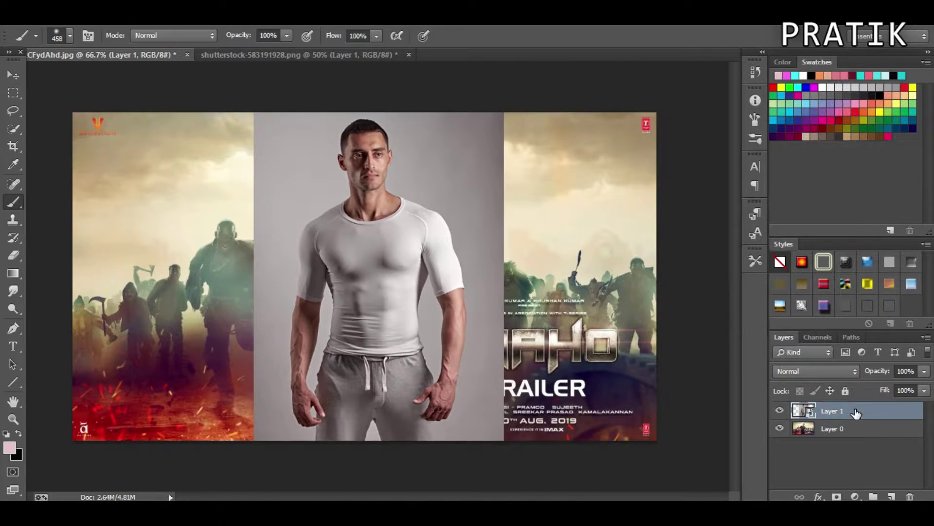
pyautogui.hotkey('ctrl', '+')
# - Erase the grey backdrop around the model's head with the Background Eraser
pyautogui.press('e')
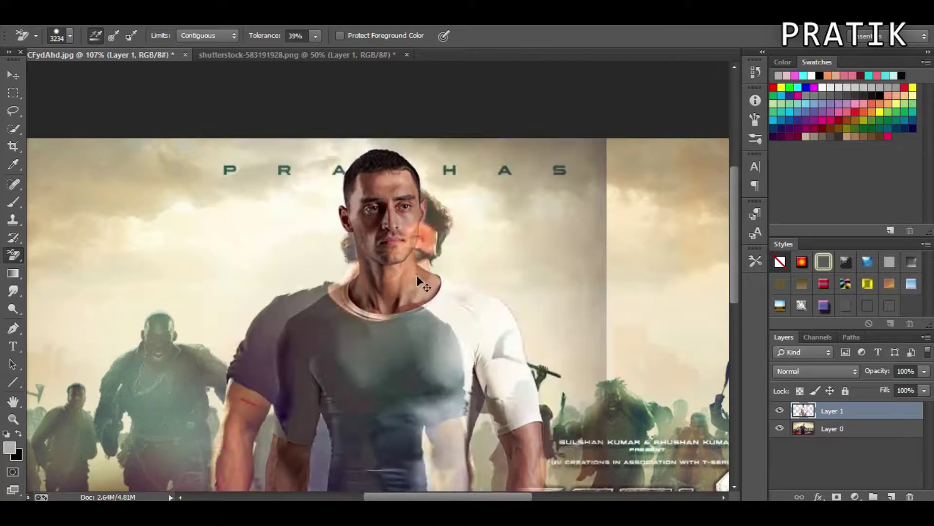
pyautogui.click(535, 224)
pyautogui.moveTo(261, 283)
pyautogui.mouseDown()
pyautogui.moveTo(292, 188)
pyautogui.moveTo(290, 289)
pyautogui.moveTo(341, 228)
pyautogui.mouseUp()
pyautogui.hotkey('ctrl', 'z')
pyautogui.press('[')
pyautogui.press('[')
pyautogui.press('[')
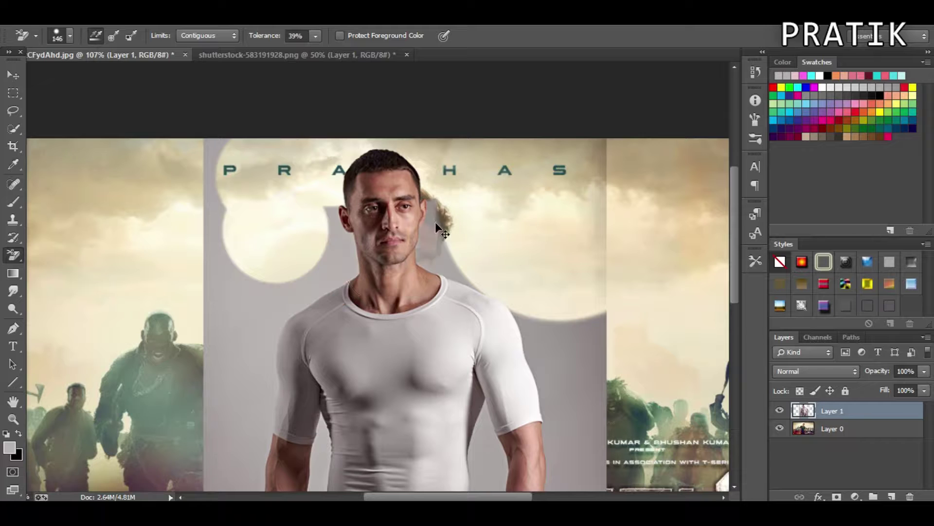
pyautogui.moveTo(204, 273); pyautogui.dragTo(219, 178)
pyautogui.scroll(-2, 292, 205)
pyautogui.scroll(-4, 378, 223)
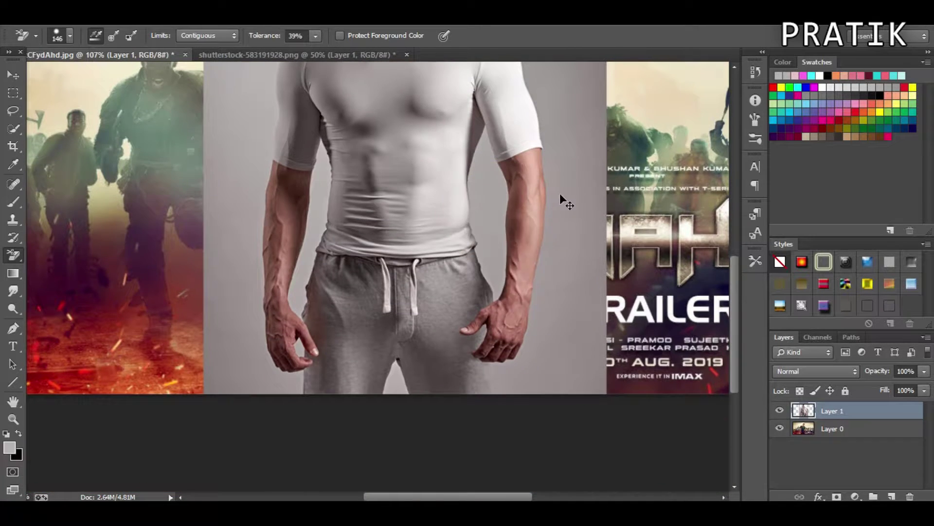
pyautogui.scroll(5, 559, 194)
# - Erase the grey backdrop right of the model's shoulder with the standard Eraser
pyautogui.press('e')
pyautogui.rightClick(210, 252)
pyautogui.press('Escape')
pyautogui.hotkey('ctrl', '0')
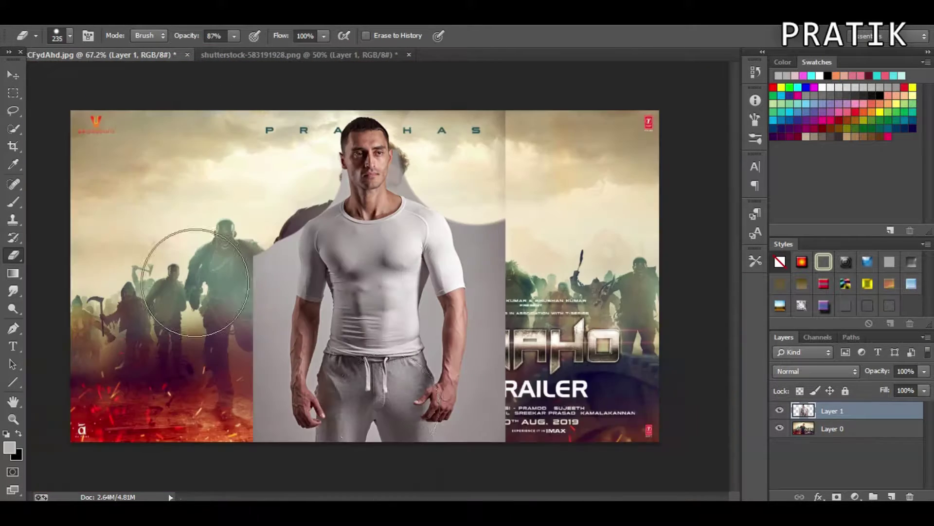
pyautogui.moveTo(548, 174); pyautogui.dragTo(572, 287)
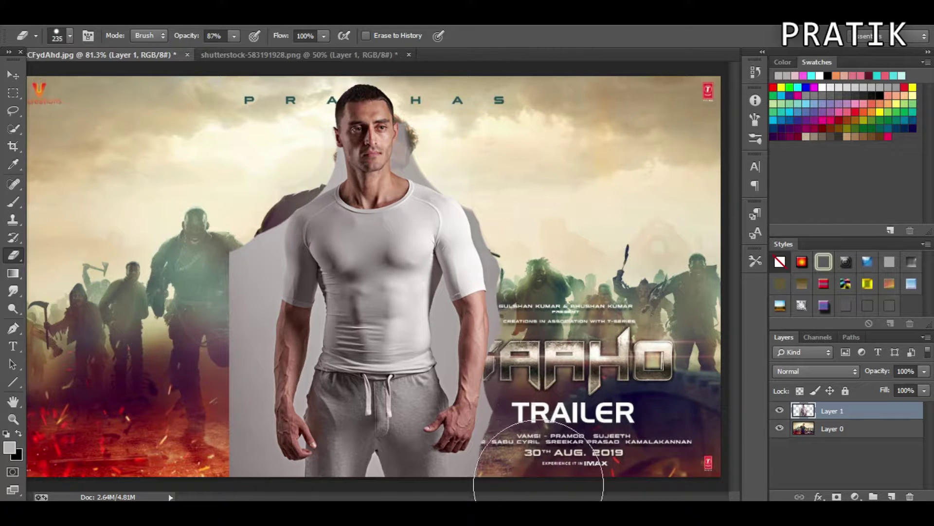
pyautogui.scroll(5, 505, 183)
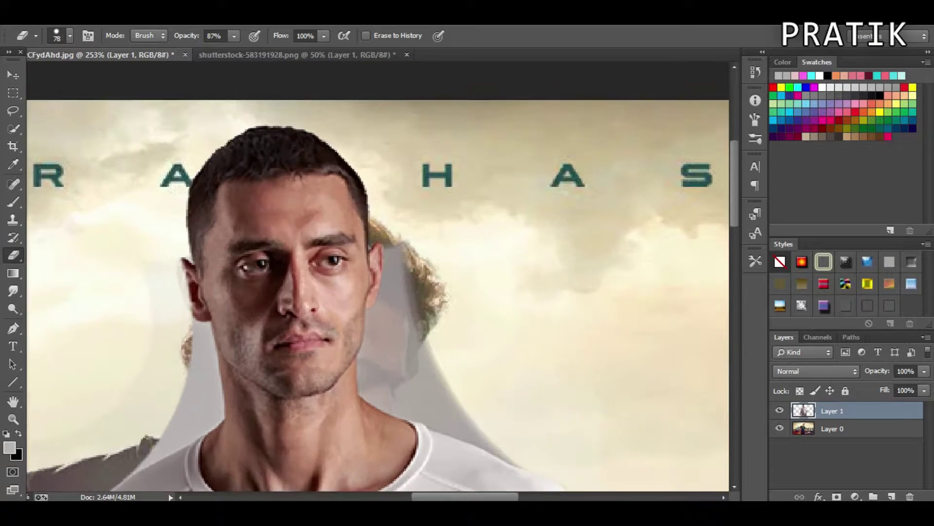
# - Select the ear in the original model photo and drag it onto the poster
pyautogui.hotkey('ctrl', 'Tab')
pyautogui.scroll(6, 335, 157)
pyautogui.press('m')
pyautogui.moveTo(250, 250); pyautogui.dragTo(119, 62)
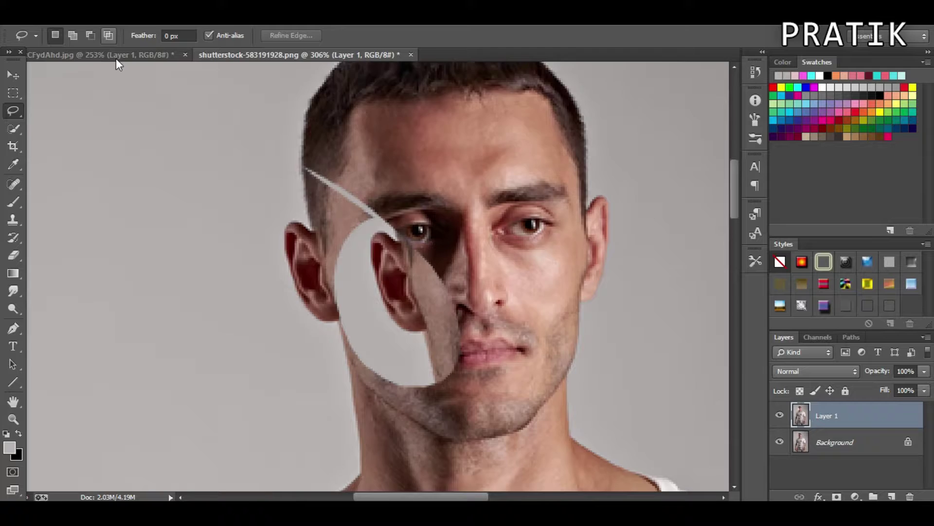
# - Scale the ear patch to fit the face, merge it, and erase the stray grey line
pyautogui.hotkey('ctrl', 't')
pyautogui.moveTo(282, 402); pyautogui.dragTo(220, 324)
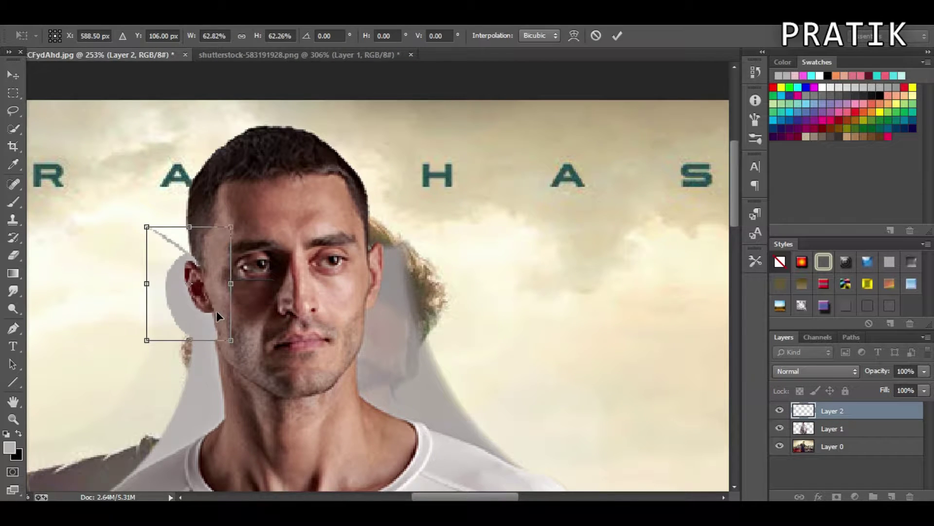
pyautogui.scroll(2, 216, 315)
pyautogui.press('Return')
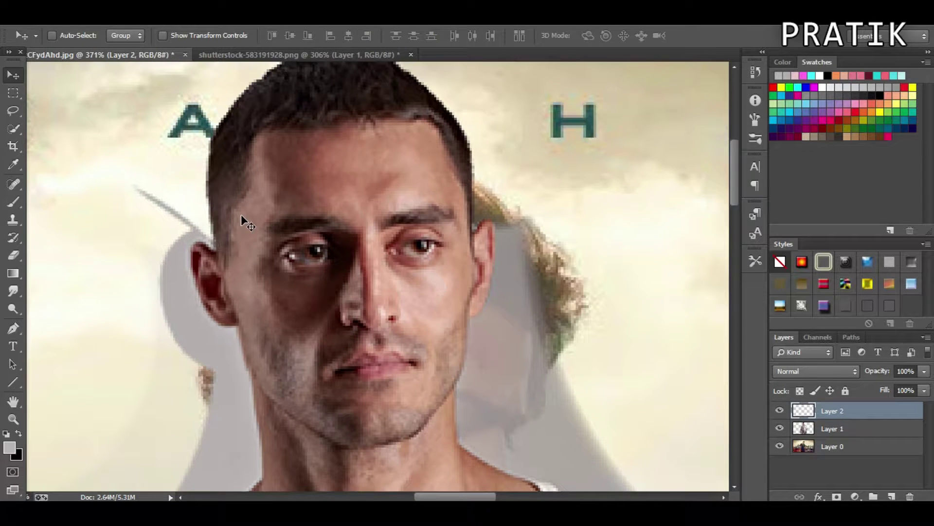
pyautogui.press('e')
pyautogui.moveTo(136, 188); pyautogui.dragTo(168, 226)
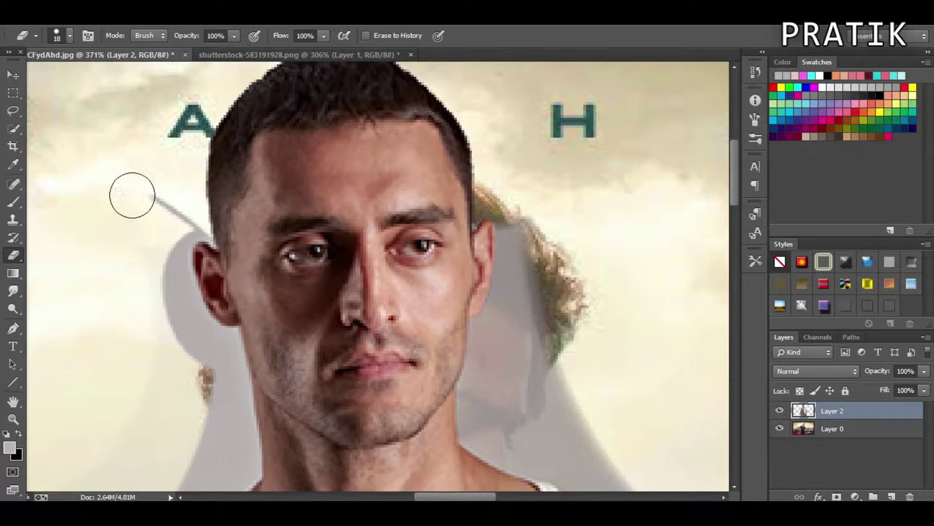
# - Use the Magic Wand to select the grey backdrop to the right of the model
pyautogui.hotkey('ctrl', '0')
pyautogui.scroll(3, 254, 196)
pyautogui.scroll(2, 510, 180)
pyautogui.moveTo(13, 201); pyautogui.dragTo(63, 218)
pyautogui.press('w')
pyautogui.scroll(-2, 449, 281)
pyautogui.scroll(-2, 448, 281)
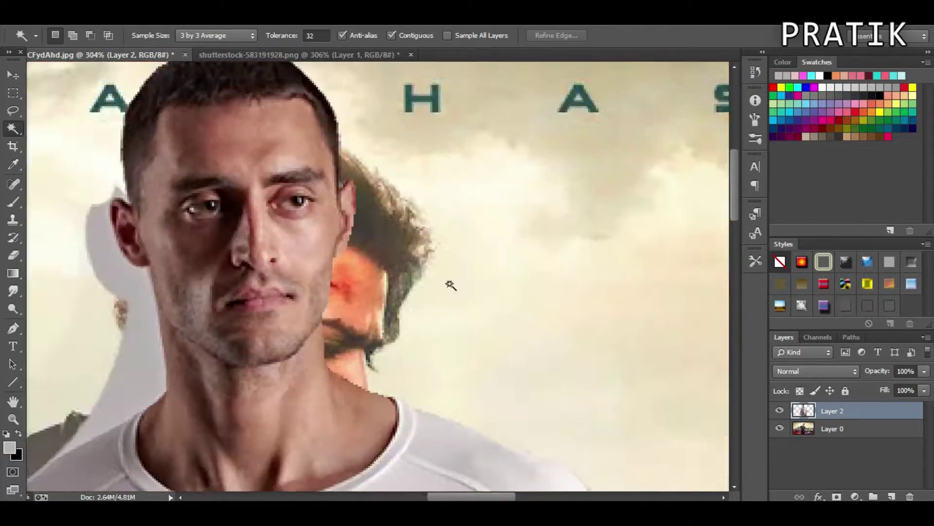
pyautogui.scroll(-1, 479, 346)
pyautogui.click(480, 346)
# - Use Quick Selection to add the grey area below the fingers to the selection
pyautogui.scroll(2, 479, 346)
pyautogui.scroll(-3, 486, 348)
pyautogui.scroll(-3, 536, 350)
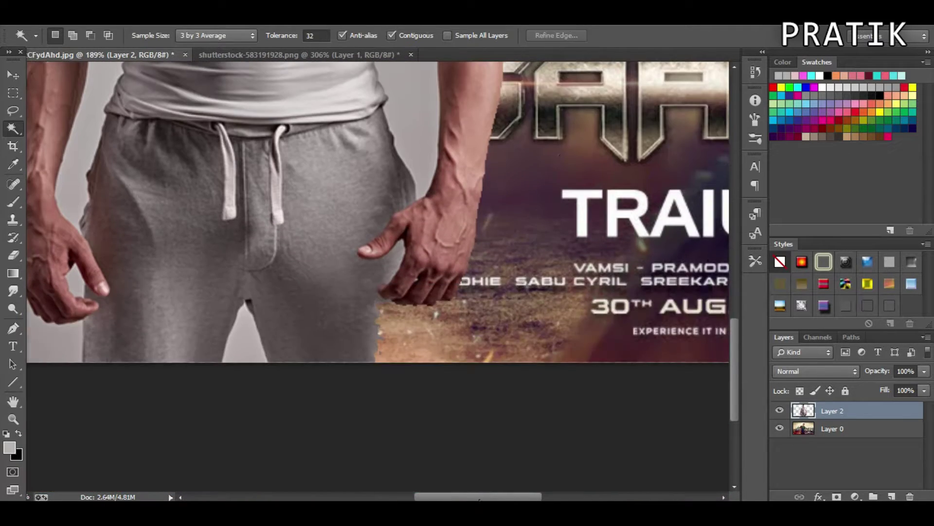
pyautogui.scroll(1, 567, 353)
pyautogui.hotkey('shift', 'w')
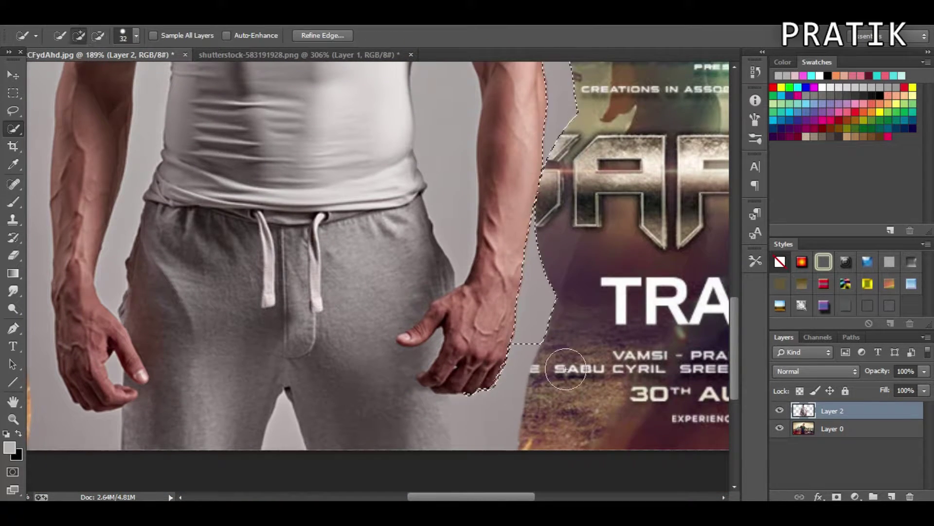
pyautogui.scroll(2, 467, 384)
pyautogui.moveTo(345, 372); pyautogui.dragTo(381, 335)
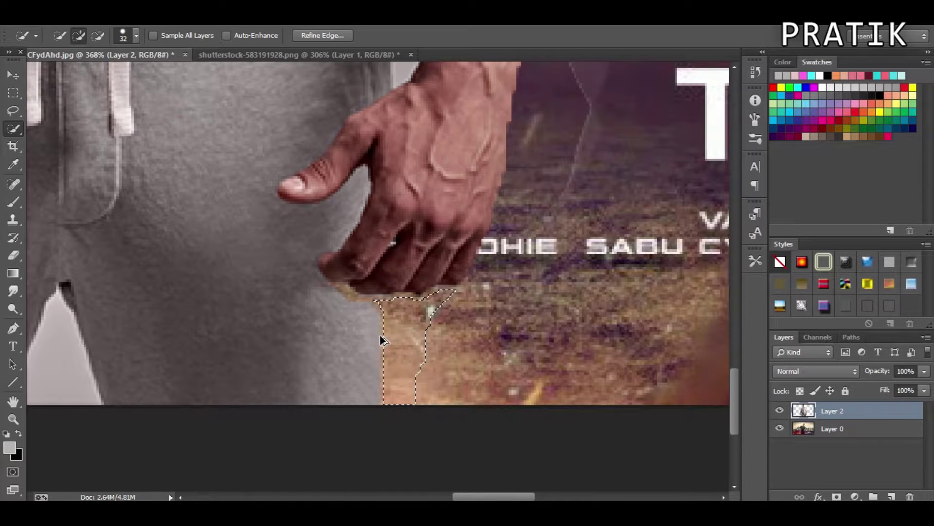
# - Erase the selected grey area below the model's fingers
pyautogui.rightClick(438, 310)
pyautogui.rightClick(552, 152)
pyautogui.moveTo(636, 189); pyautogui.dragTo(650, 189)
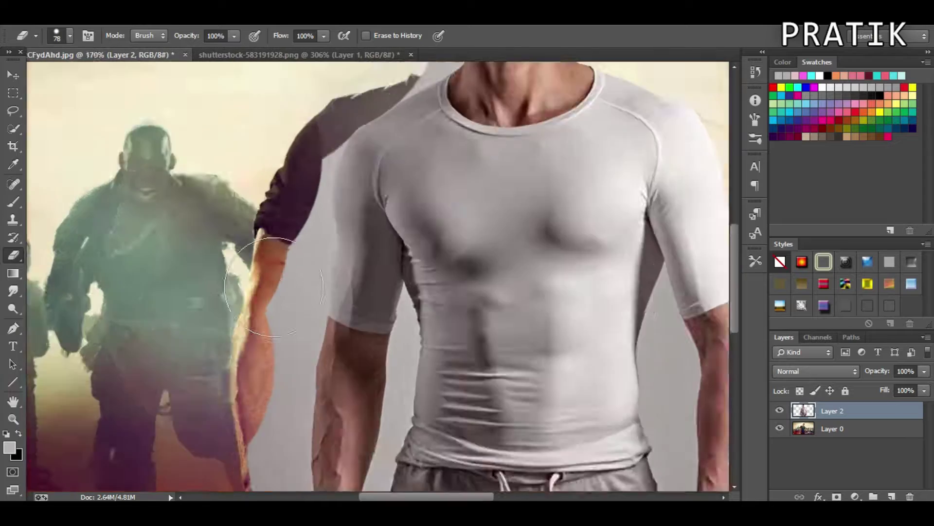
pyautogui.rightClick(13, 255)
# - Delete the grey gap between the model's arm and torso and deselect
pyautogui.click(73, 268)
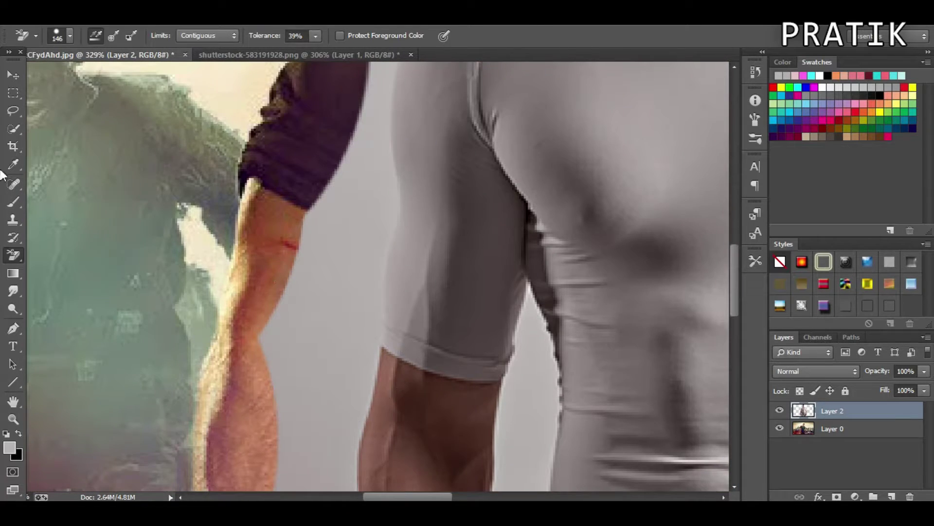
pyautogui.click(13, 128)
pyautogui.hotkey('ctrl', '0')
pyautogui.scroll(3, 355, 327)
pyautogui.press('Delete')
pyautogui.hotkey('ctrl', 'd')
pyautogui.scroll(3, 382, 362)
pyautogui.hotkey('ctrl', 'd')
# - Erase the leftover grey along the model's arm edge with the Eraser
pyautogui.moveTo(393, 230); pyautogui.dragTo(450, 289)
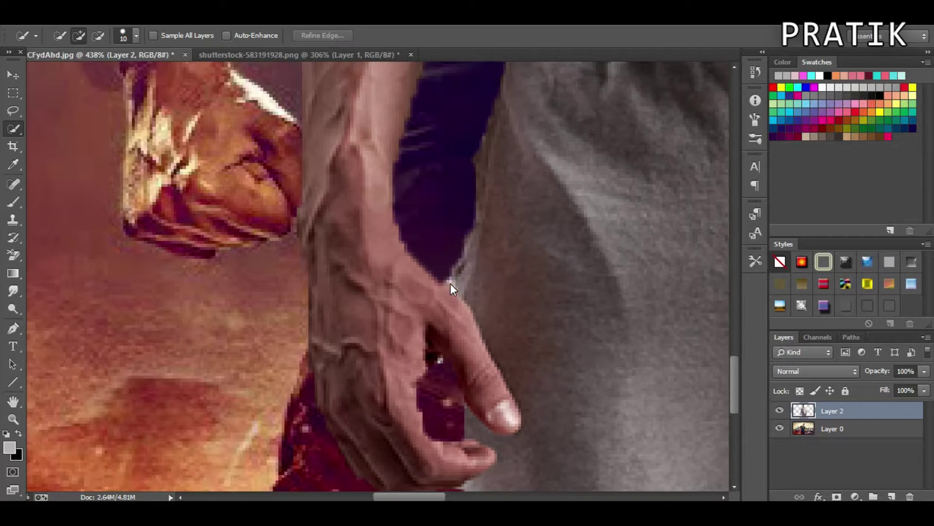
pyautogui.click(14, 257)
pyautogui.rightClick(532, 254)
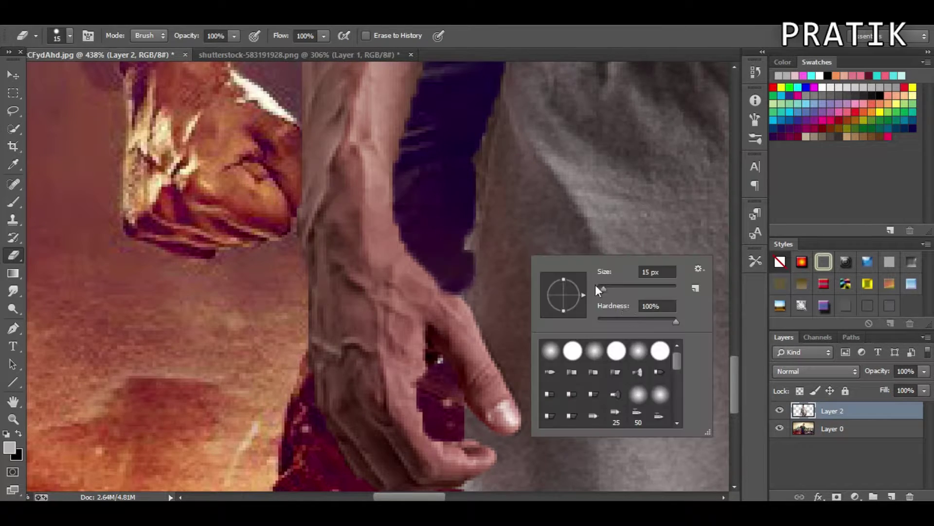
pyautogui.scroll(-3, 336, 248)
pyautogui.scroll(3, 336, 248)
pyautogui.scroll(-4, 336, 248)
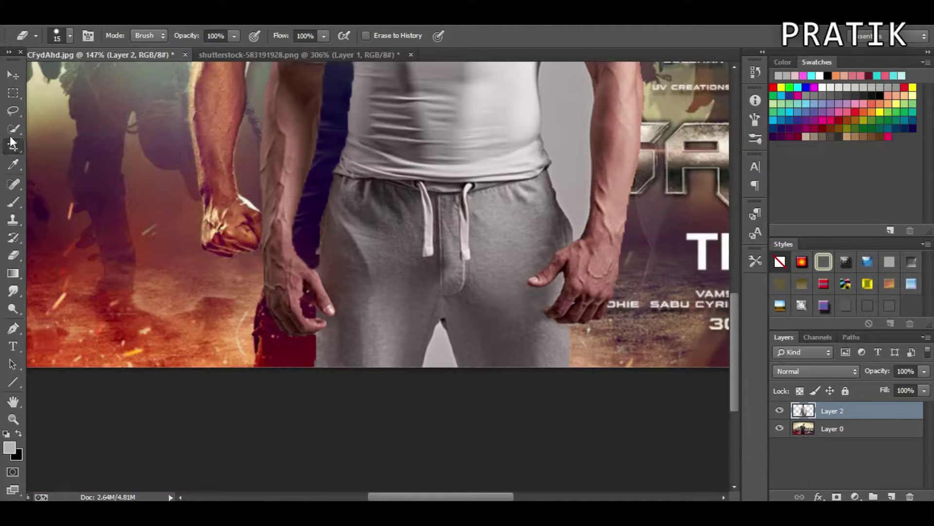
pyautogui.scroll(3, 446, 350)
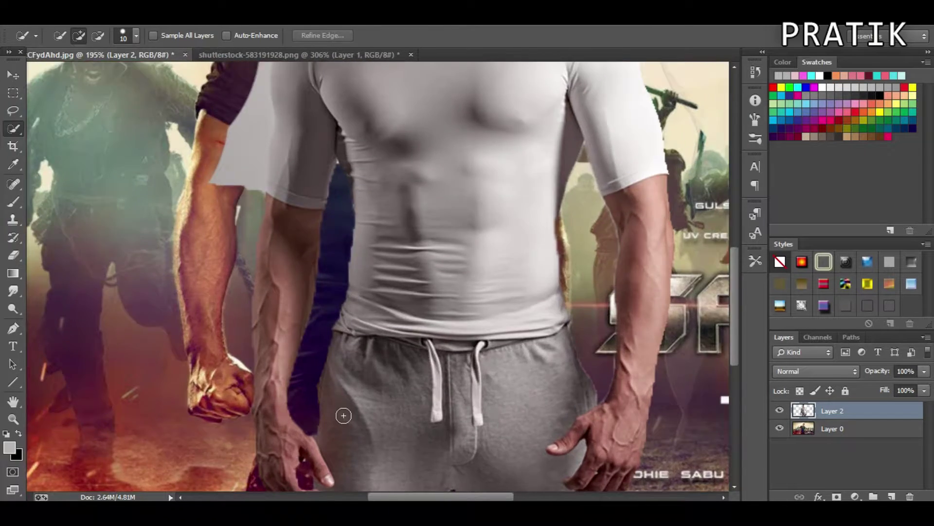
pyautogui.scroll(4, 370, 272)
pyautogui.click(14, 272)
pyautogui.click(14, 256)
pyautogui.rightClick(331, 199)
pyautogui.moveTo(302, 175); pyautogui.dragTo(311, 238)
pyautogui.rightClick(304, 176)
pyautogui.moveTo(297, 160); pyautogui.dragTo(280, 282)
# - Erase along the sleeve edge, undoing one stray stroke
pyautogui.scroll(-3, 280, 282)
pyautogui.moveTo(376, 243); pyautogui.dragTo(448, 234)
pyautogui.hotkey('ctrl', 'z')
pyautogui.scroll(3, 247, 277)
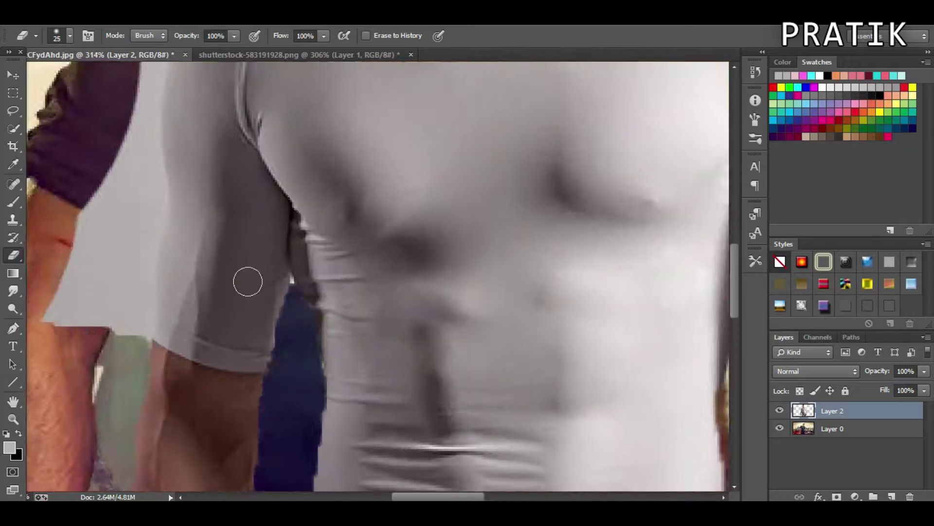
pyautogui.scroll(-3, 134, 178)
pyautogui.press('w')
pyautogui.scroll(3, 167, 281)
pyautogui.press('e')
# - Erase the grey along the sleeve edge with a 42 px Eraser
pyautogui.rightClick(202, 277)
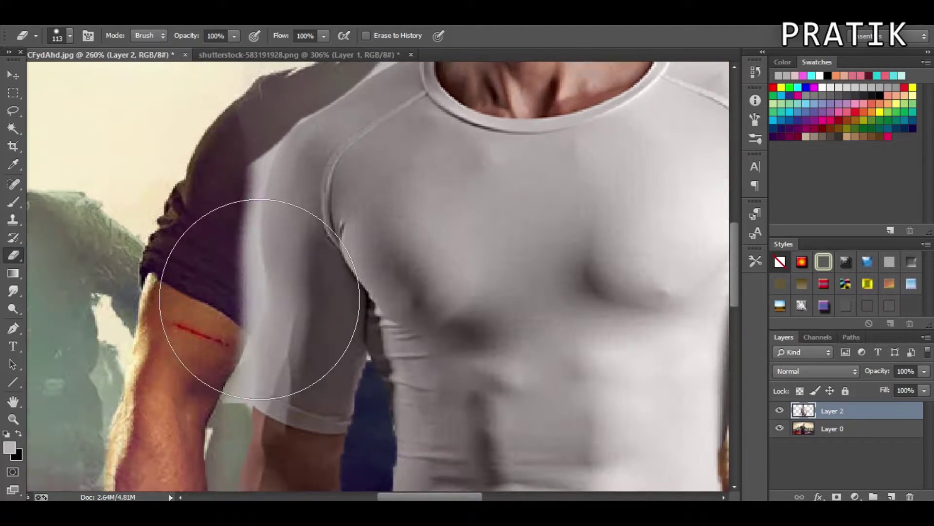
pyautogui.rightClick(259, 299)
pyautogui.write('42')
pyautogui.press('Return')
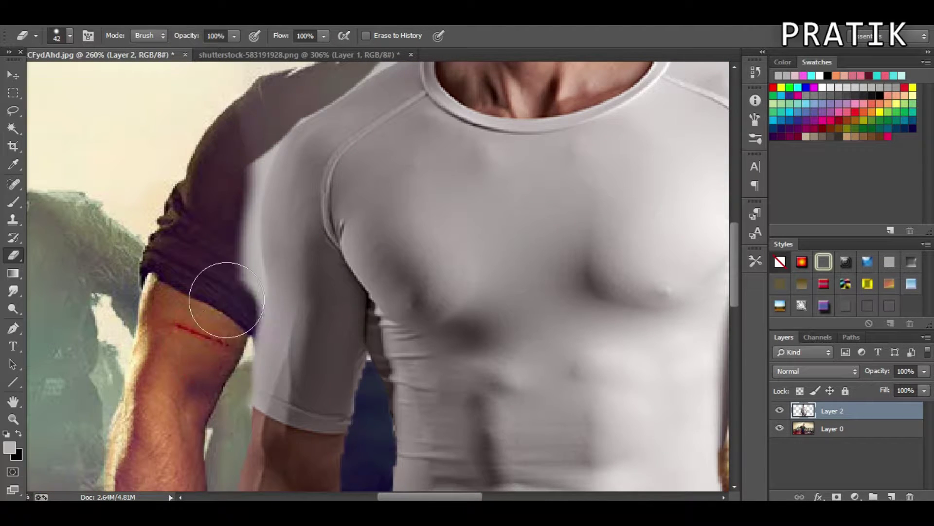
pyautogui.moveTo(223, 292); pyautogui.dragTo(214, 209)
# - Resize the Eraser from 1 px to 26 px while inspecting the head edges
pyautogui.scroll(3, 214, 209)
pyautogui.scroll(-2, 380, 141)
pyautogui.scroll(3, 350, 292)
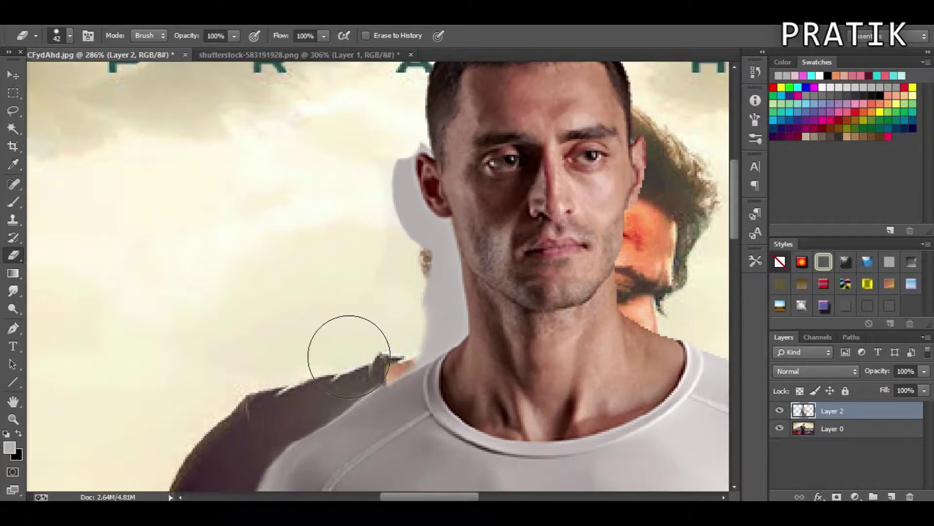
pyautogui.scroll(2, 413, 375)
pyautogui.scroll(2, 261, 213)
pyautogui.scroll(1, 372, 273)
pyautogui.press('[')
pyautogui.press('[')
pyautogui.press('[')
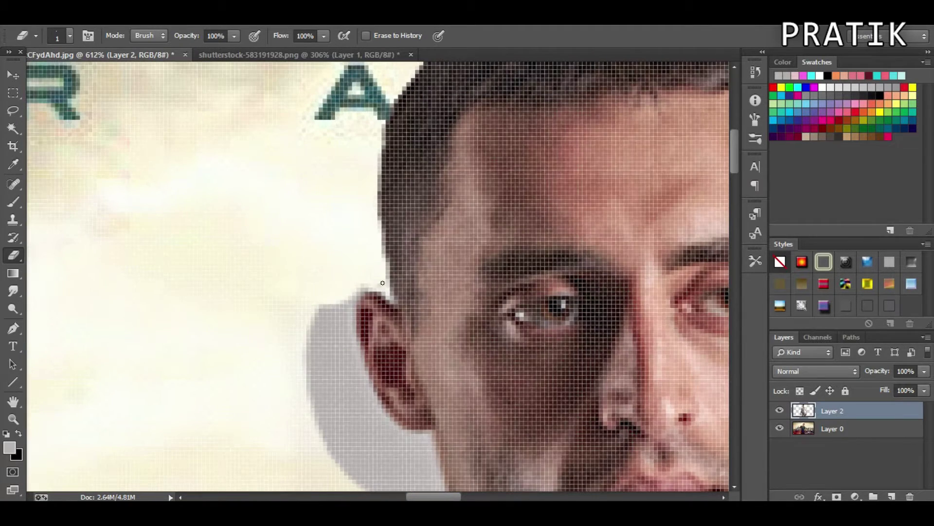
pyautogui.press(']')
pyautogui.press(']')
pyautogui.press(']')
pyautogui.scroll(-5, 316, 316)
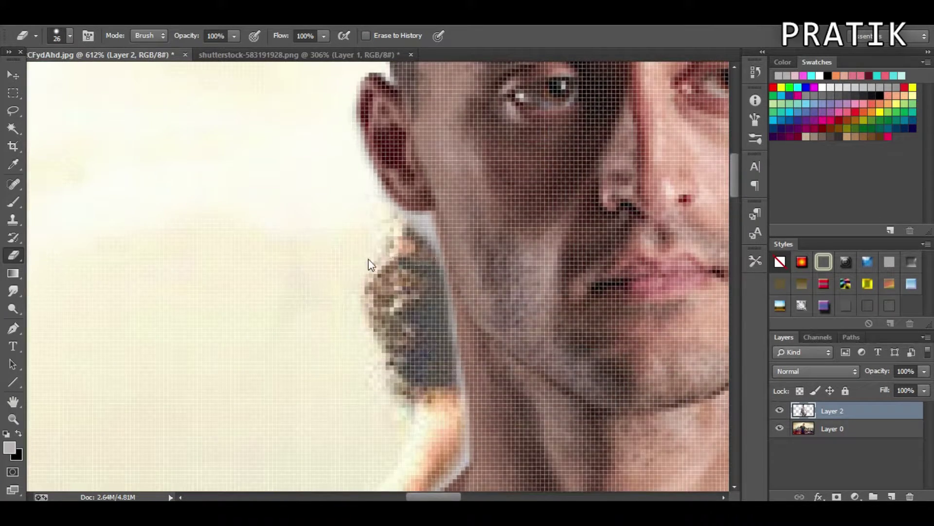
pyautogui.scroll(-5, 432, 443)
# - Set the Eraser to 25 px and clean stray edges around the model
pyautogui.scroll(-2, 454, 328)
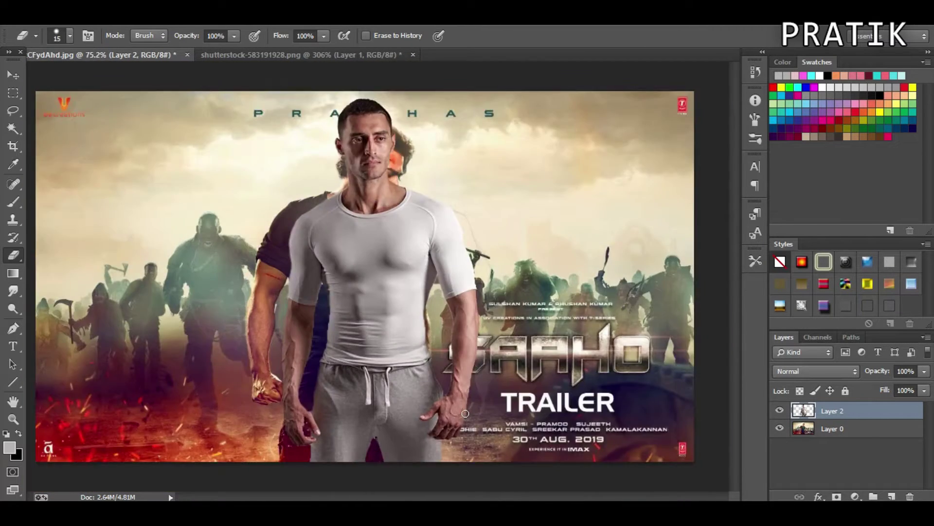
pyautogui.scroll(5, 448, 380)
pyautogui.rightClick(387, 431)
pyautogui.doubleClick(410, 433)
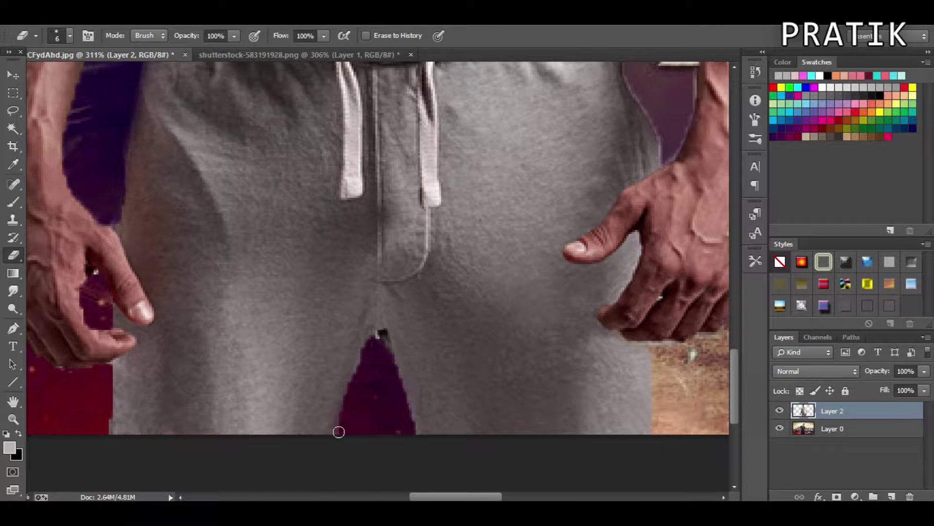
pyautogui.scroll(-1, 244, 380)
pyautogui.scroll(2, 78, 342)
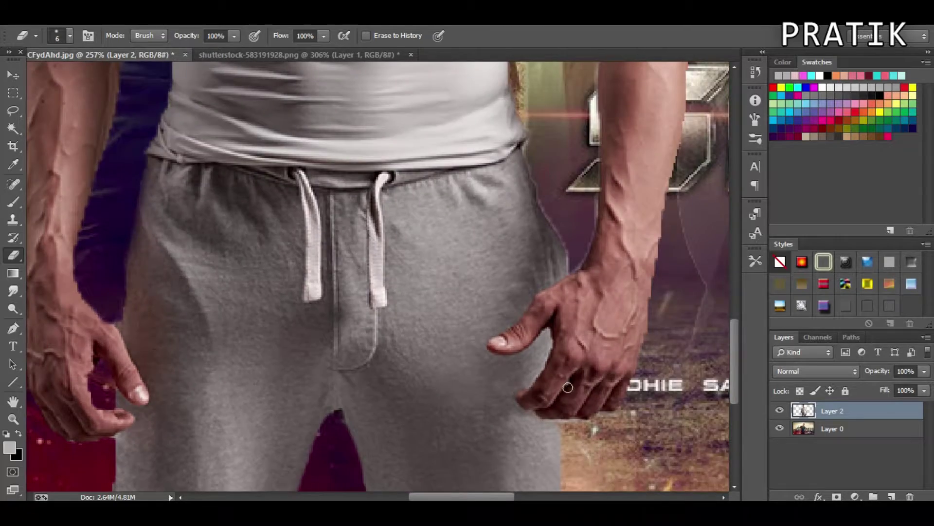
pyautogui.scroll(-3, 568, 387)
pyautogui.scroll(3, 340, 292)
pyautogui.scroll(-3, 340, 243)
pyautogui.scroll(3, 378, 244)
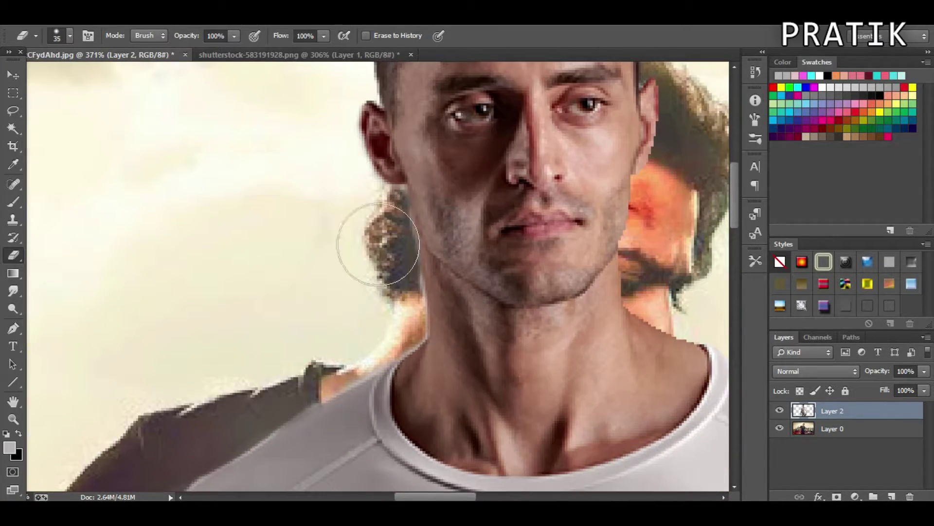
pyautogui.scroll(3, 560, 272)
pyautogui.scroll(-3, 560, 273)
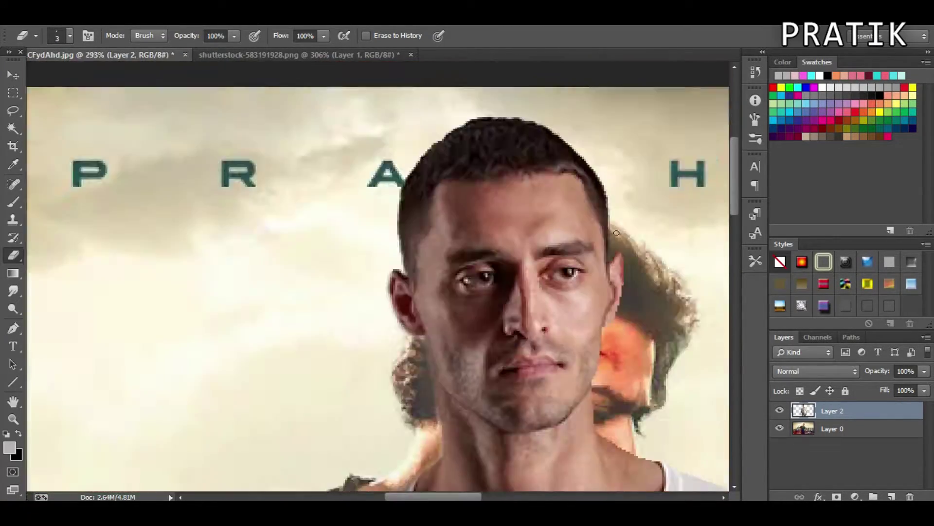
pyautogui.scroll(2, 550, 292)
pyautogui.scroll(-2, 549, 312)
pyautogui.scroll(2, 549, 312)
pyautogui.scroll(-3, 496, 235)
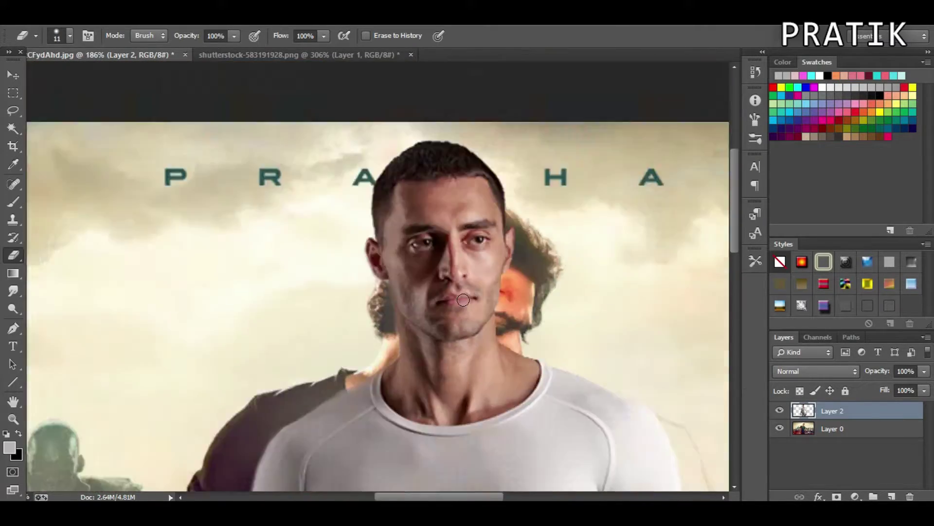
pyautogui.scroll(-2, 396, 329)
# - Commit a quick free transform on the model layer, then set the Eraser to 128 px
pyautogui.hotkey('ctrl', 't')
pyautogui.press('Escape')
pyautogui.hotkey('ctrl', 't')
pyautogui.press('Return')
pyautogui.scroll(3, 390, 279)
pyautogui.rightClick(365, 207)
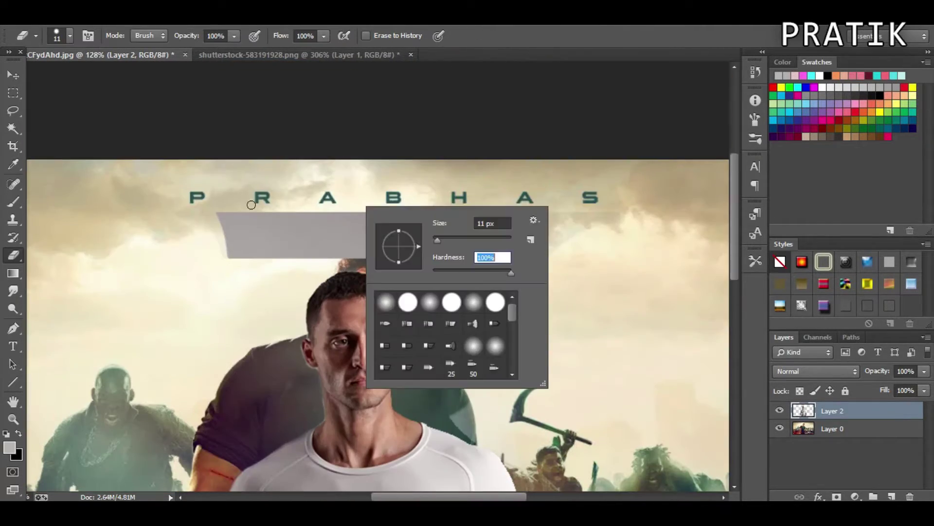
pyautogui.write('128')
pyautogui.scroll(-2, 538, 359)
pyautogui.scroll(2, 538, 359)
pyautogui.scroll(2, 448, 334)
# - Erase the remaining edges with a 54 px Eraser, shrinking it slightly afterwards
pyautogui.rightClick(533, 255)
pyautogui.write('54')
pyautogui.scroll(1, 482, 236)
pyautogui.scroll(1, 482, 263)
pyautogui.scroll(-3, 482, 385)
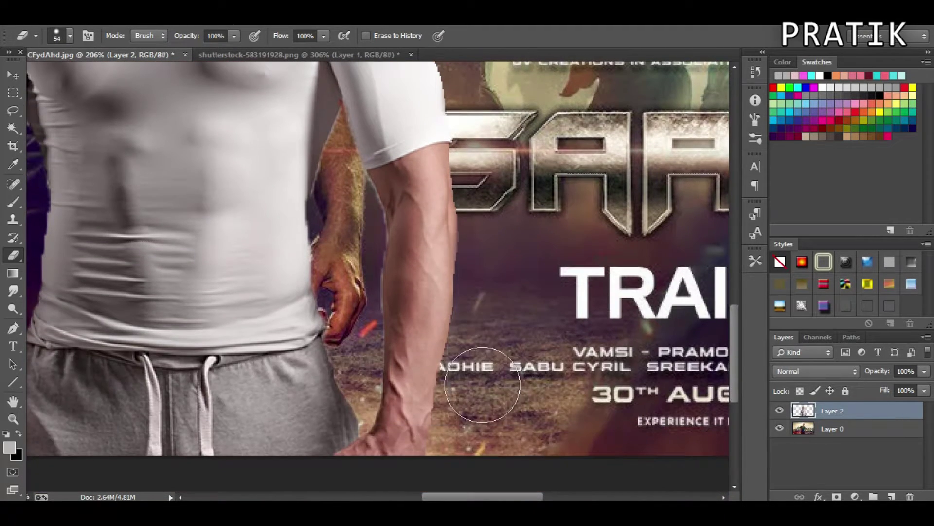
pyautogui.scroll(2, 465, 242)
pyautogui.scroll(2, 440, 160)
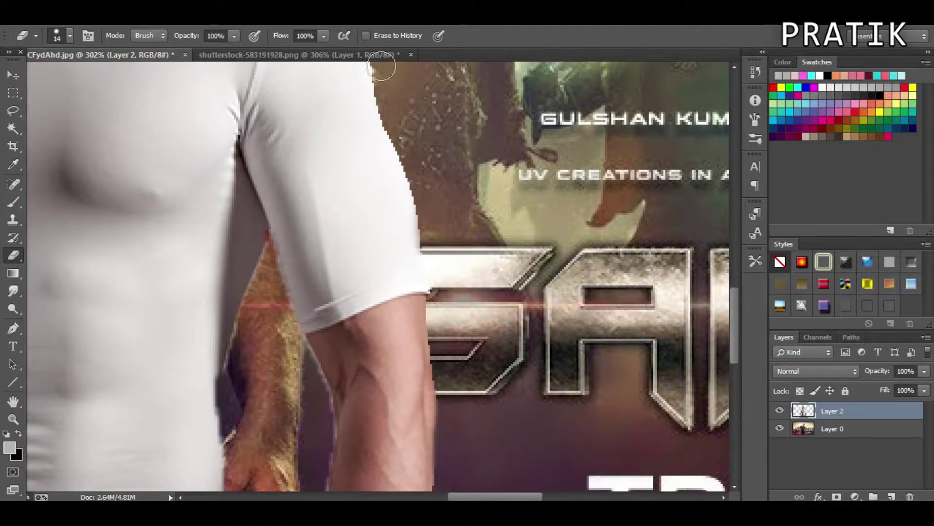
pyautogui.rightClick(441, 119)
pyautogui.press('Return')
pyautogui.scroll(2, 428, 292)
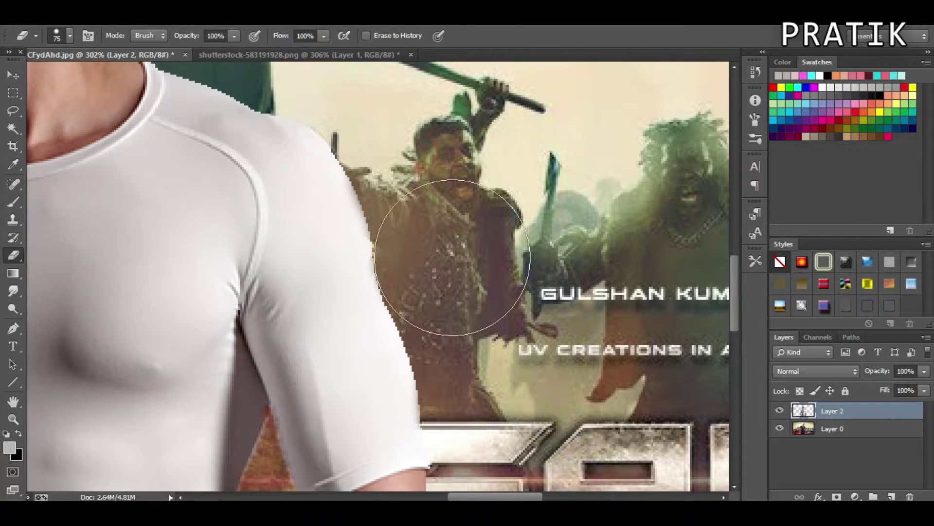
pyautogui.scroll(1, 437, 357)
pyautogui.scroll(-5, 437, 356)
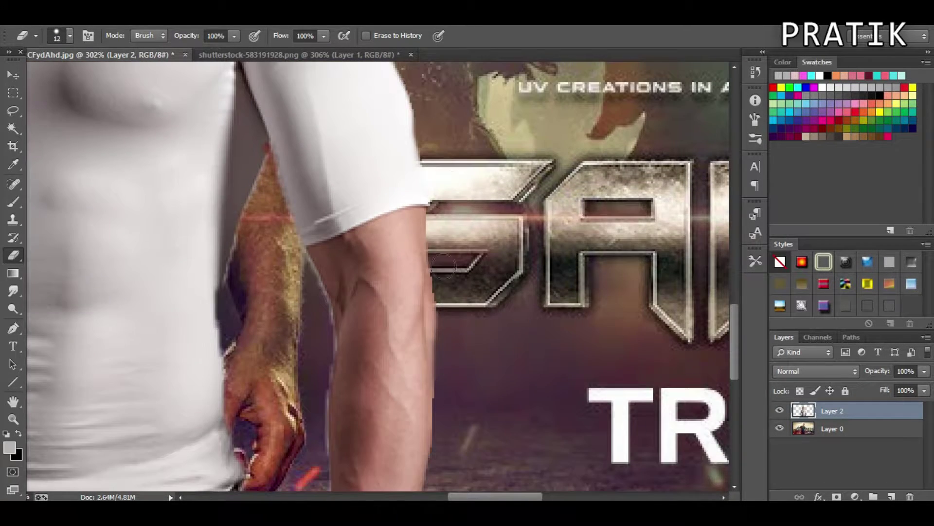
# - Move the model layer slightly left and down with Free Transform
pyautogui.hotkey('ctrl', '0')
pyautogui.hotkey('ctrl', 't')
pyautogui.moveTo(392, 313)
pyautogui.mouseDown()
pyautogui.moveTo(388, 324)
pyautogui.moveTo(403, 301)
pyautogui.mouseUp()
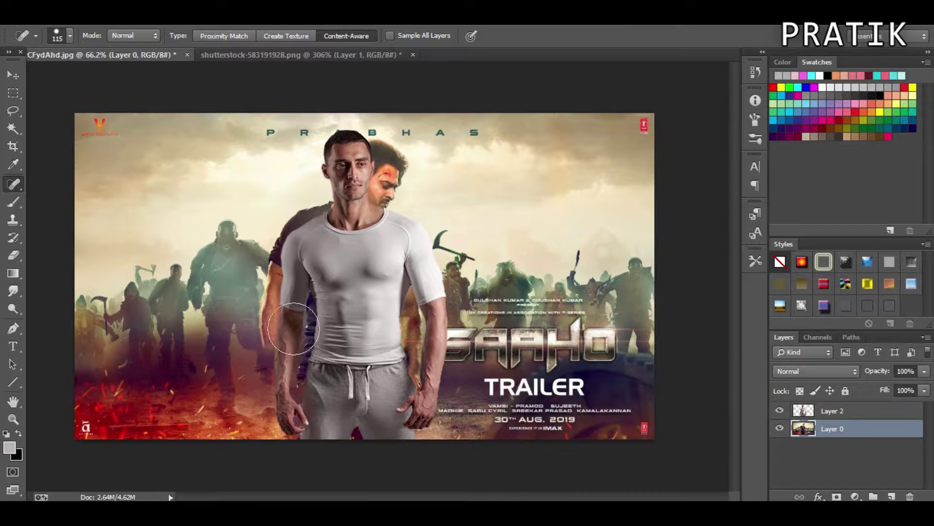
# - Free-transform the model layer to nudge him slightly lower on the poster
pyautogui.hotkey('alt', ']')
pyautogui.hotkey('ctrl', 't')
pyautogui.moveTo(421, 178); pyautogui.dragTo(422, 194)
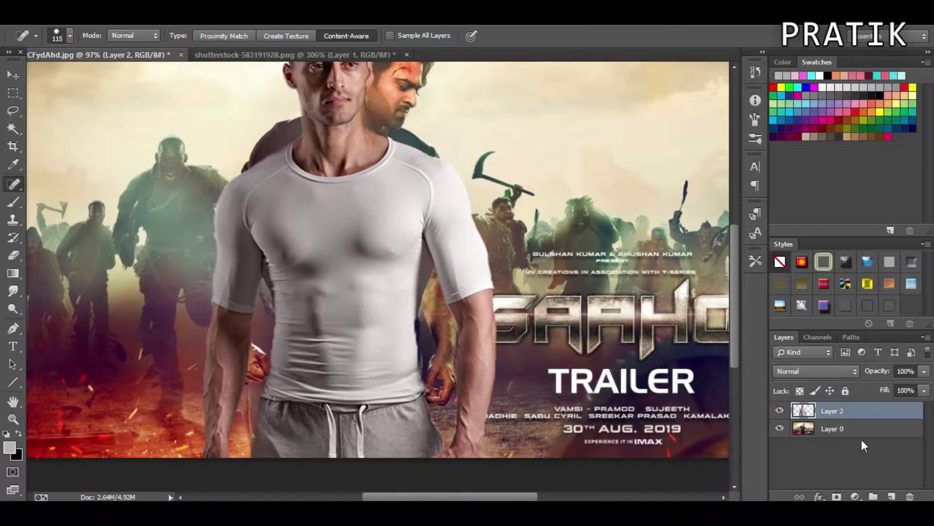
# - On Layer 0, heal the original actor behind the model's head and shoulder into sky
pyautogui.click(857, 429)
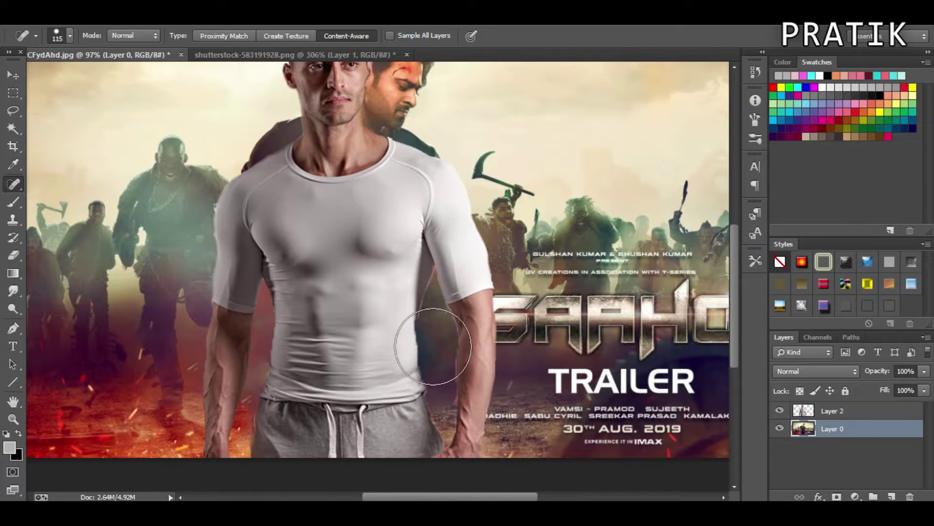
pyautogui.scroll(-3, 433, 346)
pyautogui.scroll(10, 265, 385)
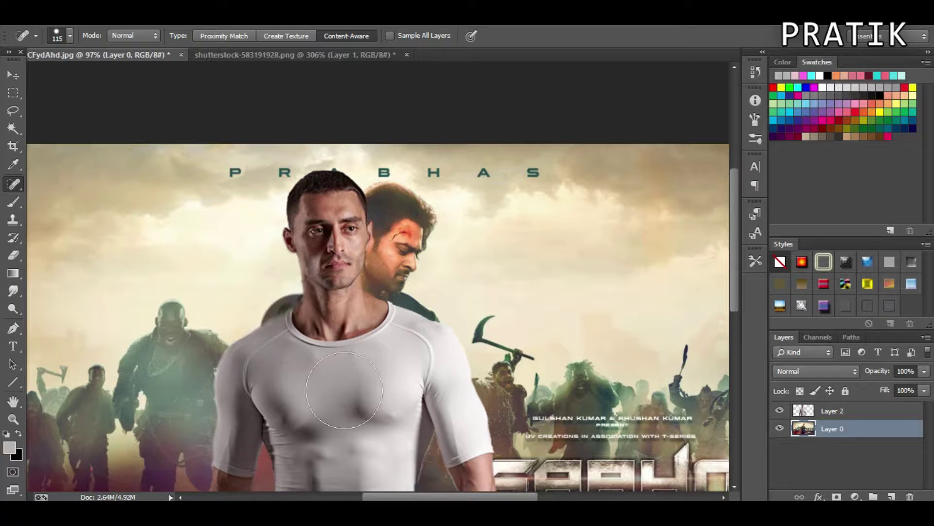
pyautogui.scroll(2, 344, 390)
pyautogui.moveTo(428, 275); pyautogui.dragTo(389, 311)
pyautogui.moveTo(414, 243); pyautogui.dragTo(350, 302)
pyautogui.moveTo(438, 271); pyautogui.dragTo(397, 388)
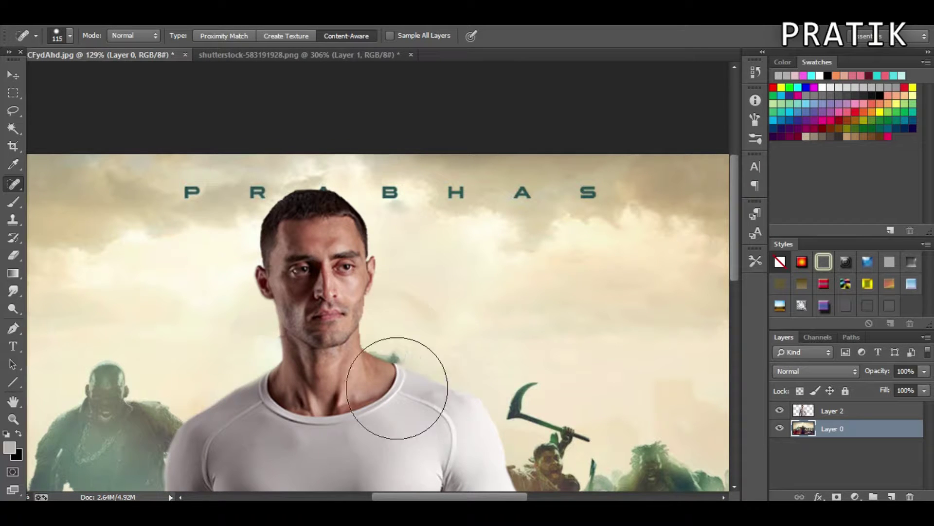
pyautogui.scroll(2, 397, 428)
pyautogui.scroll(3, 385, 281)
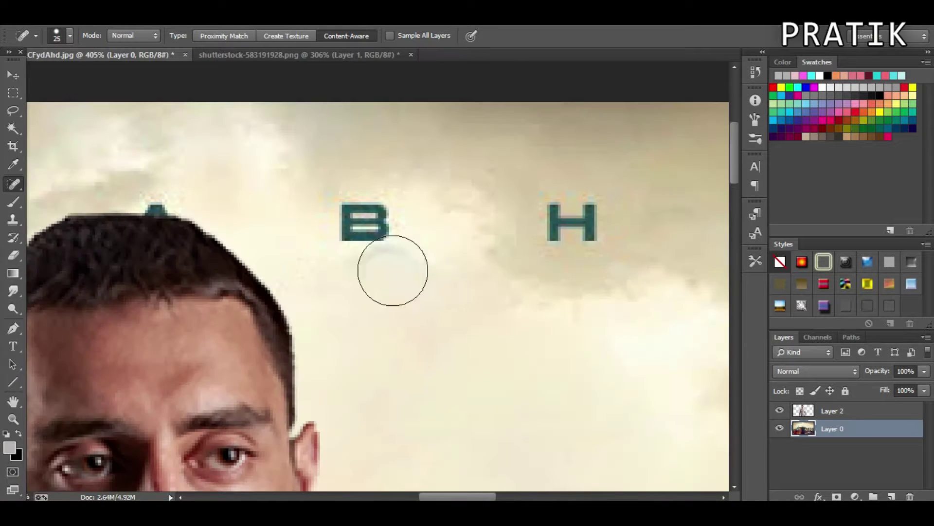
# - Fit the whole poster in view and check the brush size settings
pyautogui.hotkey('ctrl', '0')
pyautogui.scroll(2, 313, 184)
pyautogui.scroll(1, 313, 183)
pyautogui.rightClick(336, 186)
pyautogui.press('Escape')
pyautogui.scroll(-2, 613, 329)
pyautogui.scroll(-1, 614, 329)
# - Shrink the eraser to 43 px and select the model layer
pyautogui.scroll(3, 438, 370)
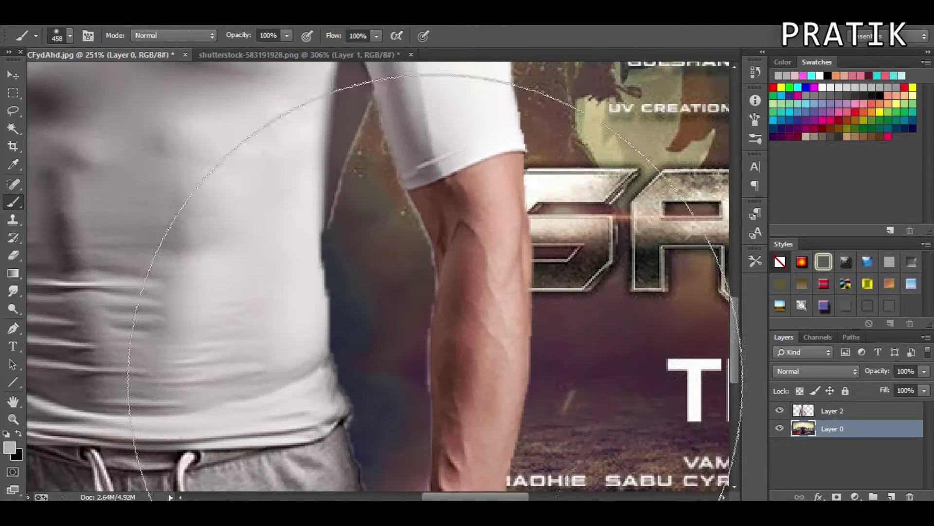
pyautogui.press('e')
pyautogui.moveTo(465, 381); pyautogui.dragTo(453, 381)
pyautogui.hotkey('alt', ']')
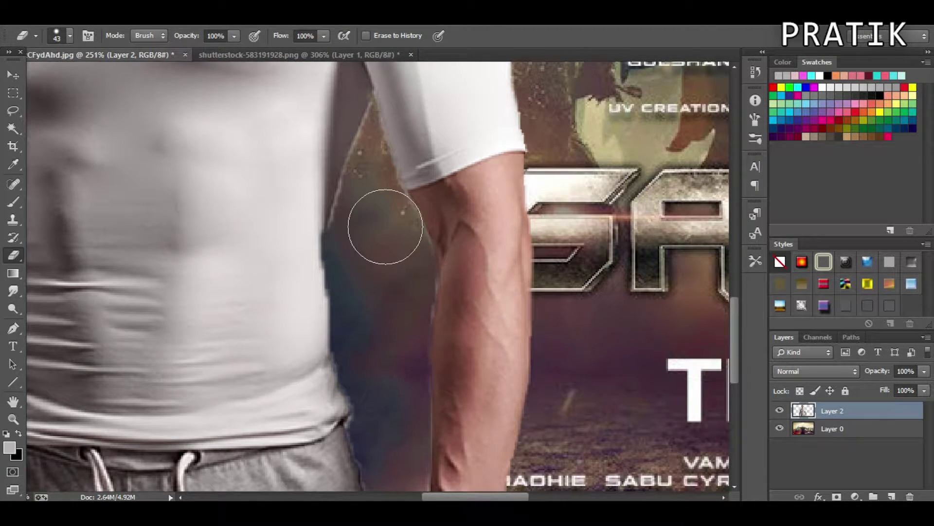
# - Try a rounded Minimum filter around radius 8.2, then apply a Maximum filter to the model
pyautogui.scroll(-1, 385, 226)
pyautogui.scroll(2, 346, 327)
pyautogui.scroll(1, 341, 282)
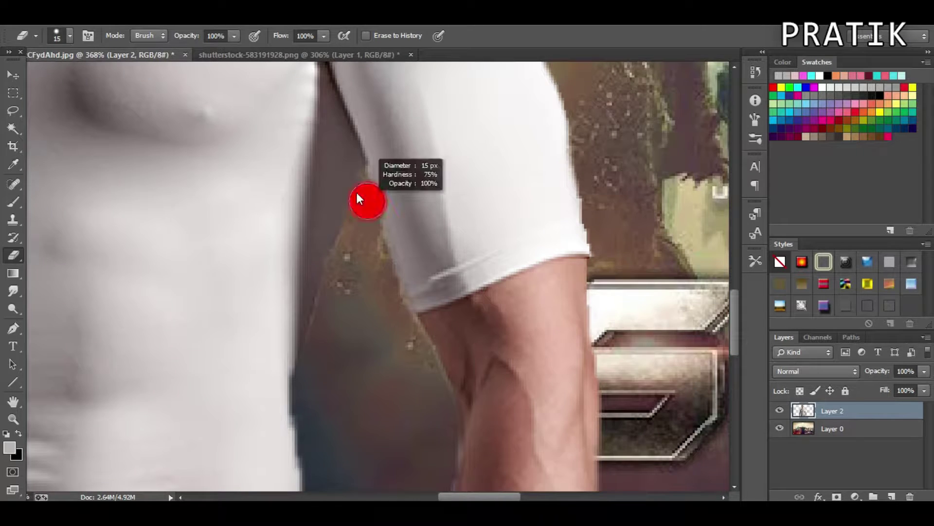
pyautogui.scroll(-2, 413, 332)
pyautogui.scroll(1, 341, 243)
pyautogui.moveTo(227, 269)
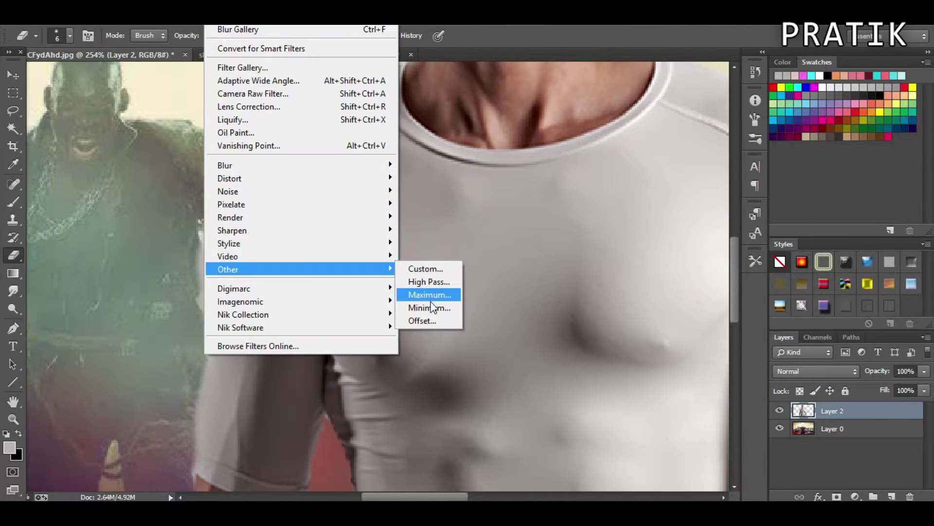
pyautogui.click(428, 310)
pyautogui.click(628, 381)
pyautogui.click(625, 405)
pyautogui.moveTo(553, 358); pyautogui.dragTo(584, 364)
pyautogui.click(428, 295)
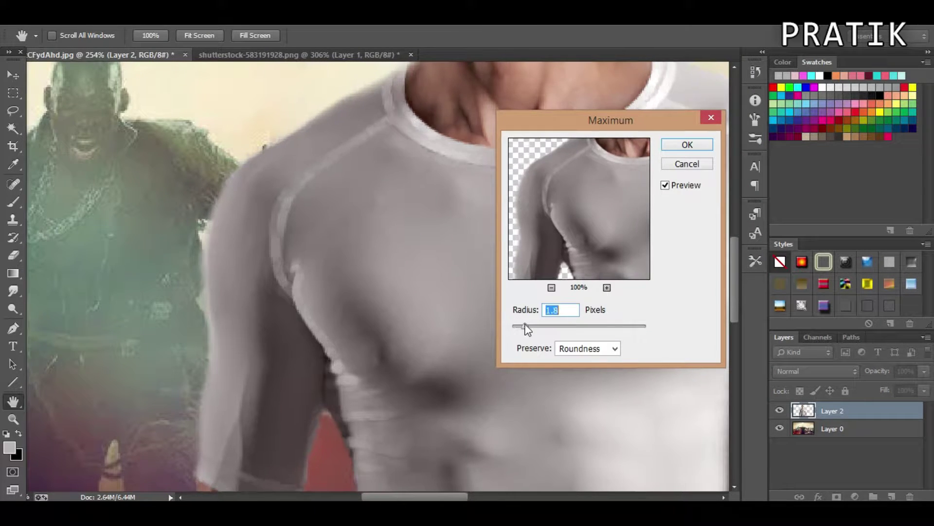
pyautogui.press('Return')
pyautogui.press('e')
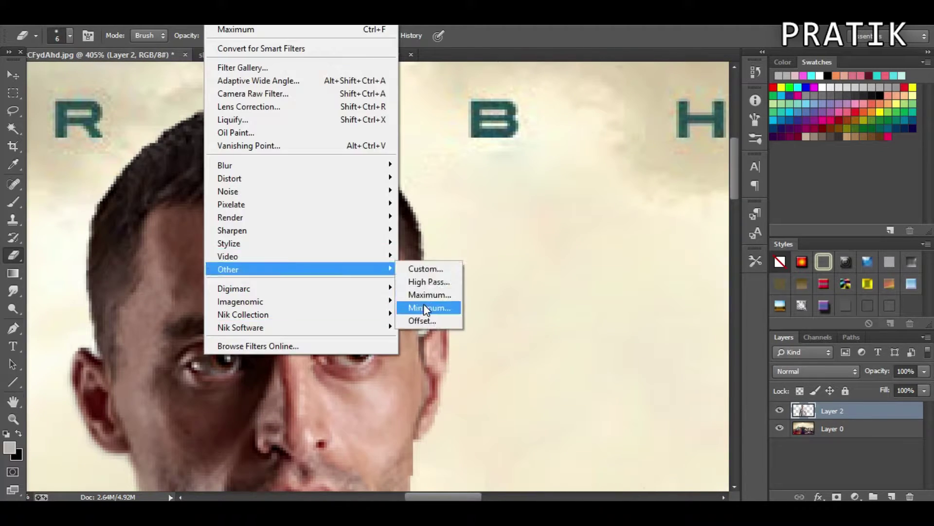
# - Raise the Maximum radius, then preview a rounded Minimum filter at a small 0.7-pixel radius
pyautogui.click(429, 307)
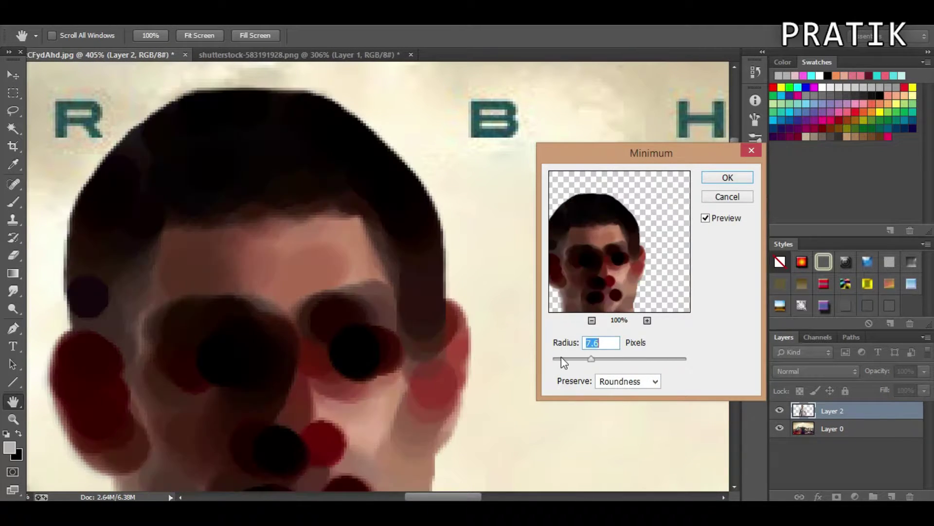
pyautogui.click(415, 295)
pyautogui.moveTo(517, 331); pyautogui.dragTo(553, 327)
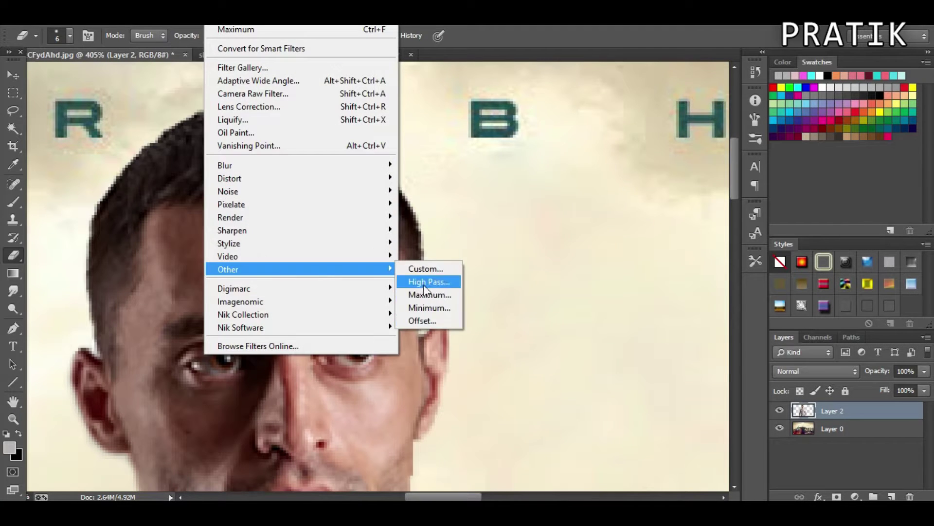
pyautogui.click(428, 308)
pyautogui.click(648, 391)
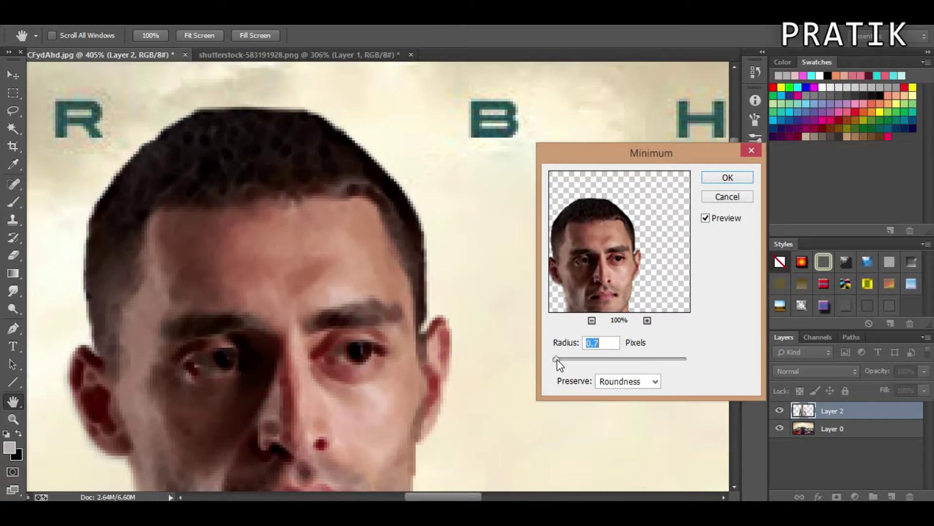
pyautogui.moveTo(554, 358); pyautogui.dragTo(549, 359)
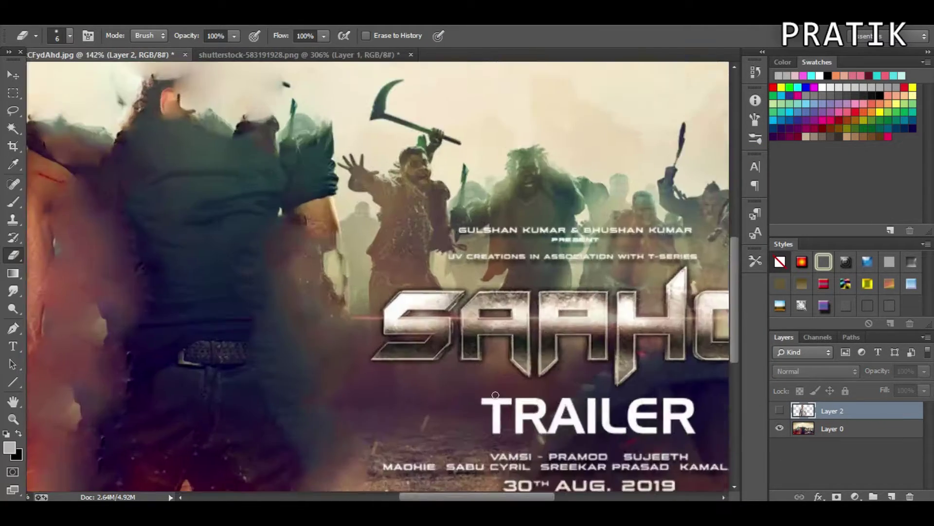
# - Copy the selected skin onto a new layer placed below the model layer
pyautogui.scroll(3, 495, 394)
pyautogui.hotkey('ctrl', 'j')
pyautogui.click(780, 429)
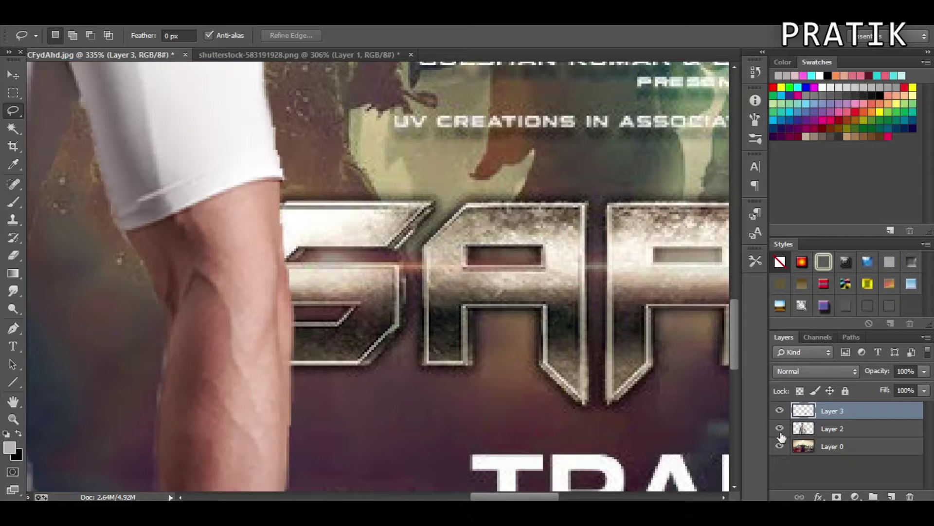
pyautogui.moveTo(847, 426); pyautogui.dragTo(844, 428)
pyautogui.click(779, 429)
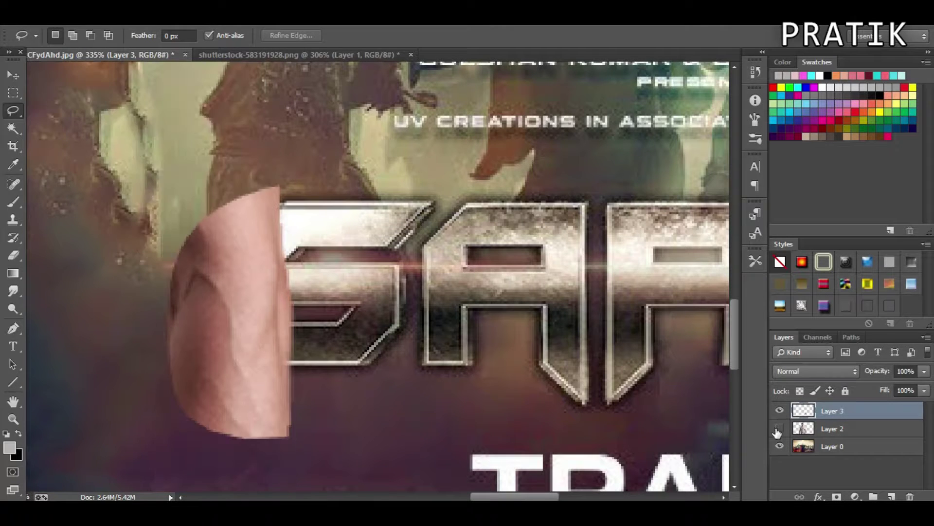
pyautogui.click(779, 428)
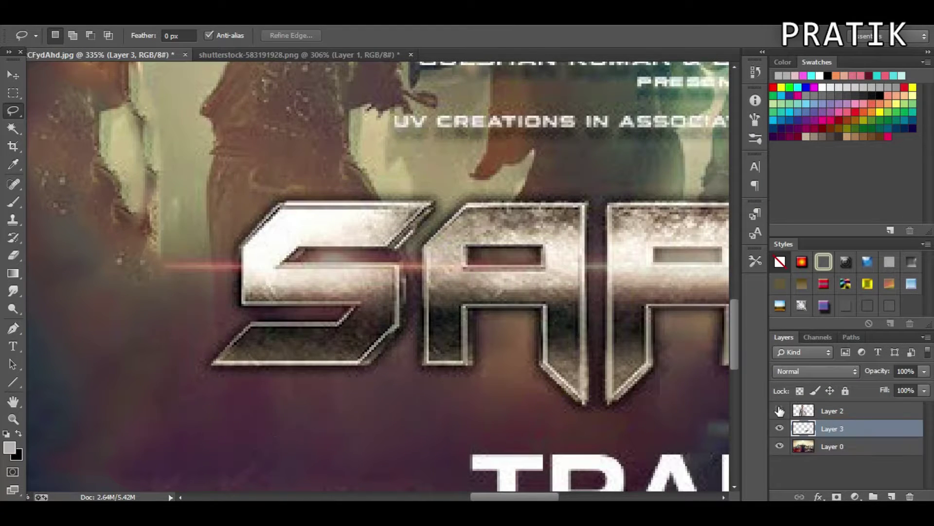
# - Erase the extra skin patch near the elbow with a 29 px eraser, shrinking it for detail
pyautogui.click(13, 273)
pyautogui.click(13, 255)
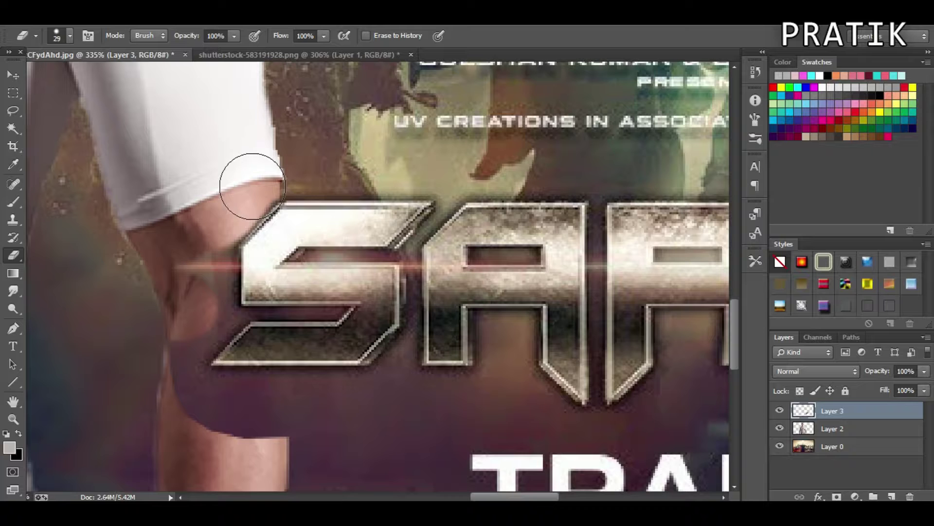
pyautogui.moveTo(197, 293); pyautogui.dragTo(140, 369)
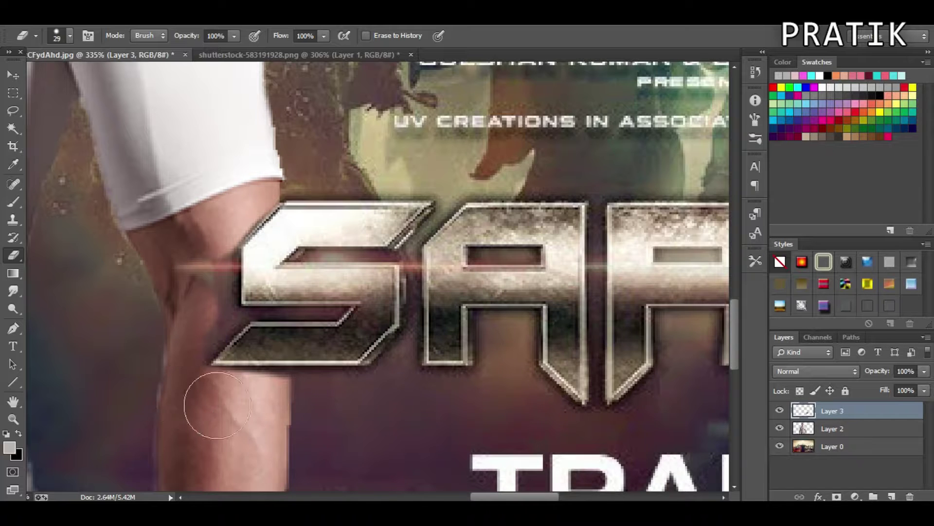
pyautogui.scroll(2, 166, 265)
pyautogui.press('[')
pyautogui.press('[')
pyautogui.press('[')
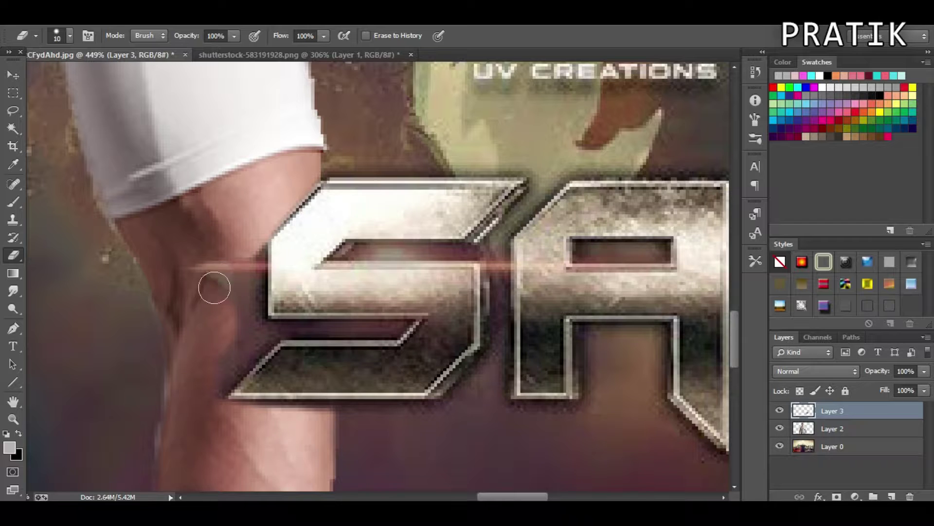
pyautogui.scroll(1, 227, 360)
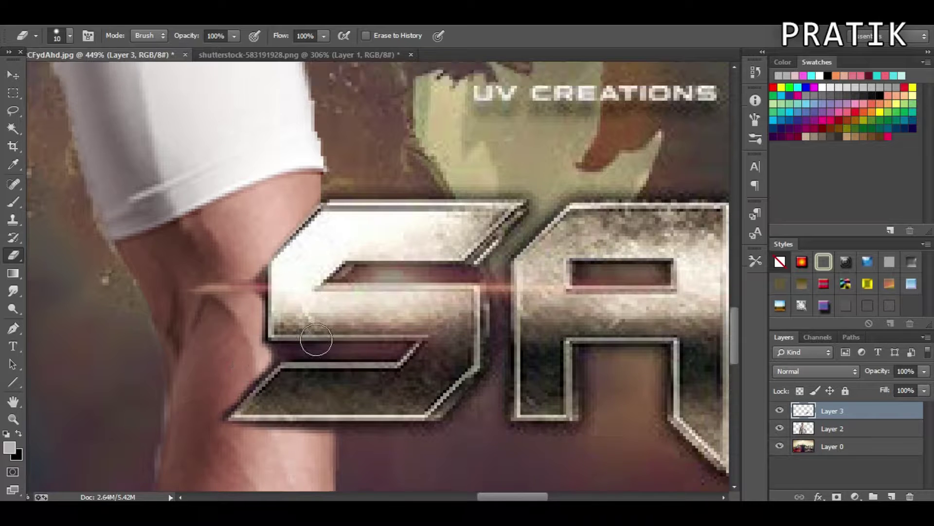
pyautogui.press('[')
pyautogui.press('[')
pyautogui.press('[')
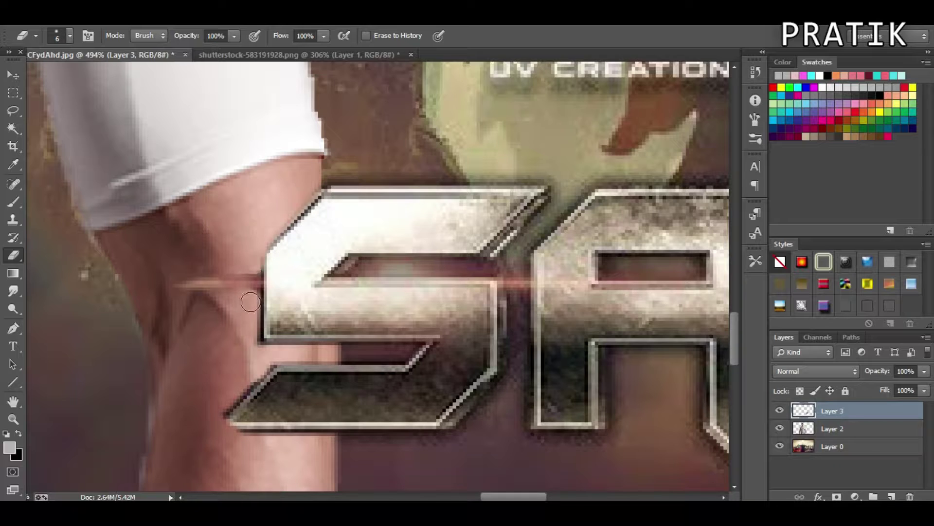
pyautogui.hotkey('ctrl', '0')
pyautogui.scroll(3, 400, 266)
pyautogui.scroll(5, 400, 265)
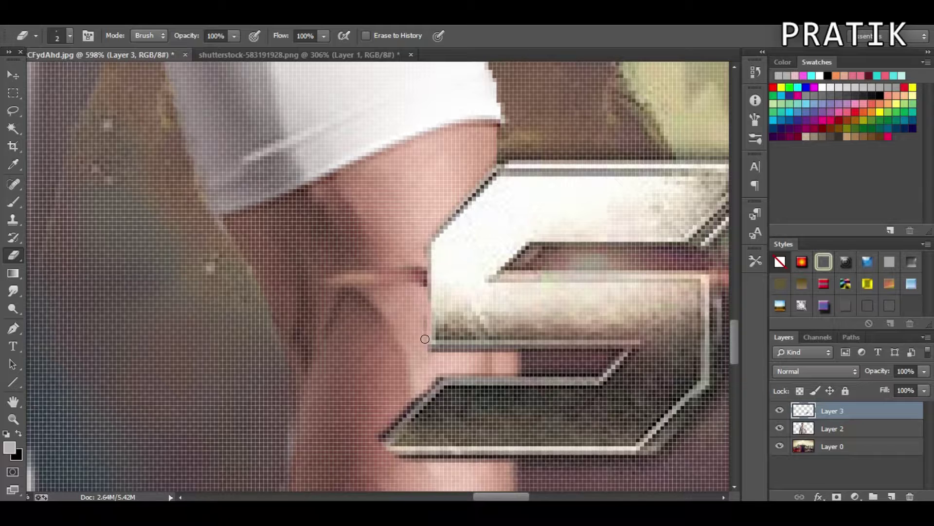
pyautogui.scroll(-5, 419, 263)
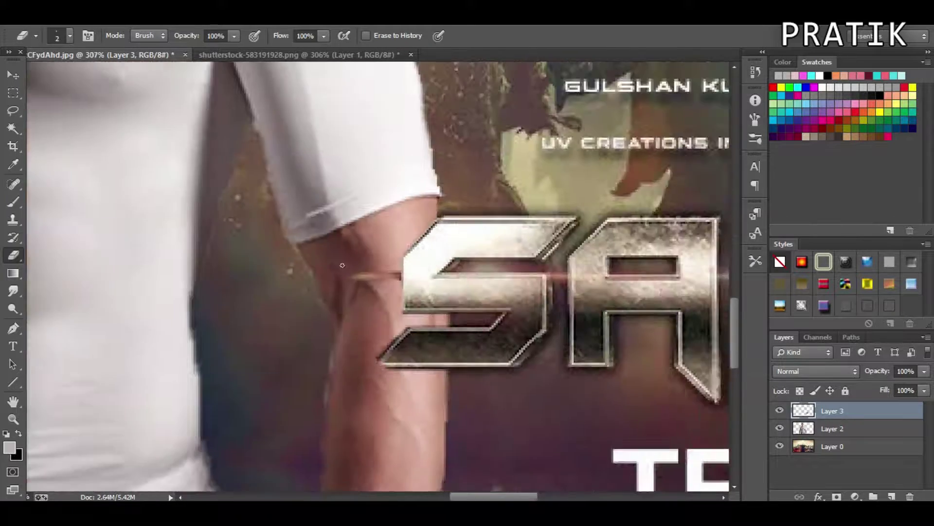
pyautogui.scroll(-5, 690, 351)
# - Search Google Images for 'fire sparks overlay' and copy a sparks image
pyautogui.click(780, 429)
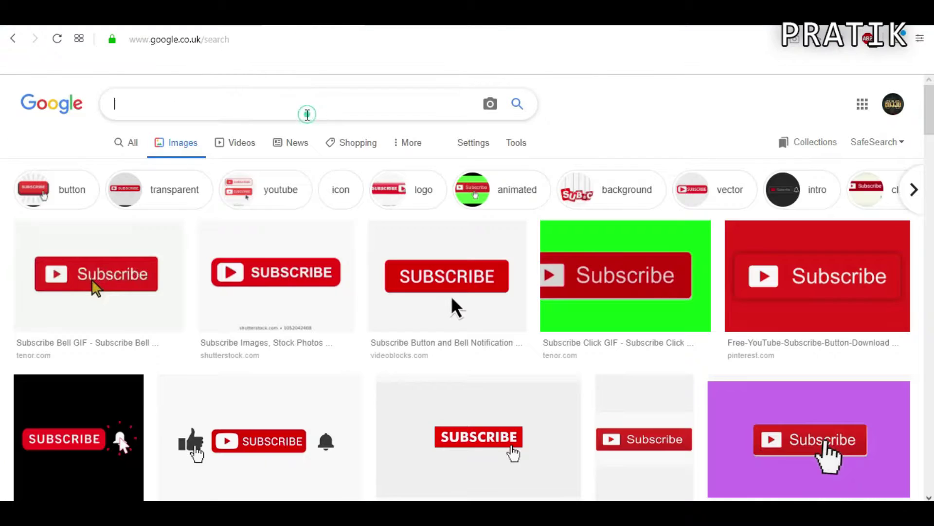
pyautogui.write('fire sparks overlay')
pyautogui.press('Return')
pyautogui.scroll(-2, 287, 244)
pyautogui.click(122, 311)
pyautogui.rightClick(605, 209)
pyautogui.click(636, 336)
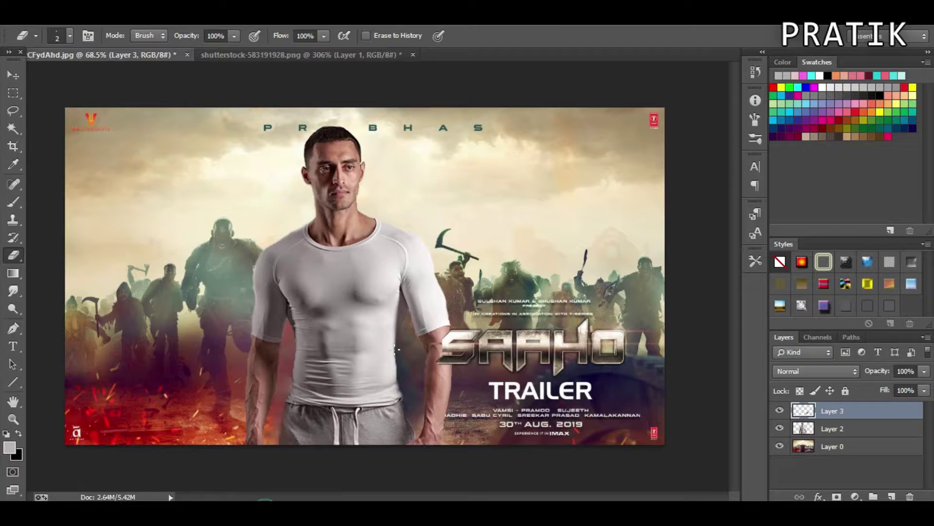
# - Paste the sparks image into the poster as a new layer, rotated and enlarged
pyautogui.hotkey('ctrl', 'v')
pyautogui.hotkey('ctrl', 't')
pyautogui.moveTo(453, 468)
pyautogui.mouseDown()
pyautogui.moveTo(468, 448)
pyautogui.moveTo(515, 454)
pyautogui.mouseUp()
pyautogui.press('Return')
pyautogui.click(816, 370)
# - Set the sparks layer to Linear Dodge (Add) and rotate it into place around the man
pyautogui.click(802, 62)
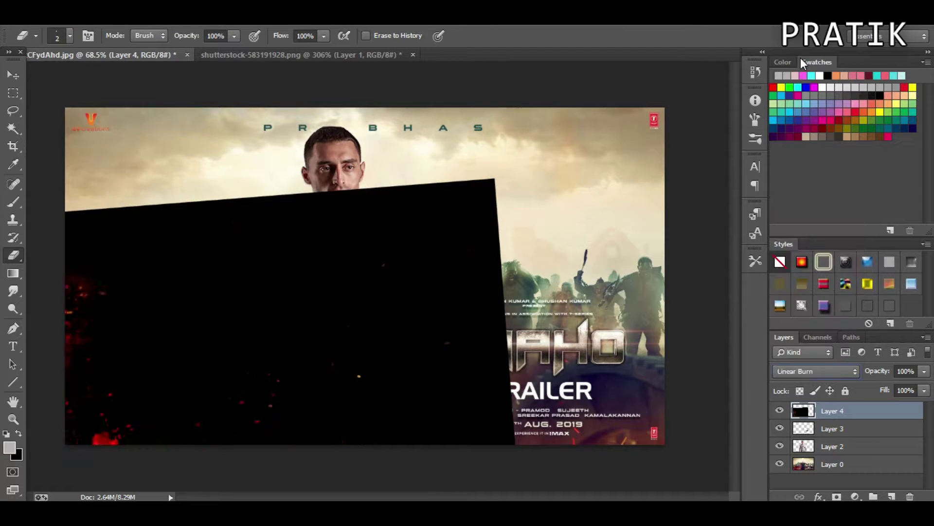
pyautogui.press('Down')
pyautogui.press('Down')
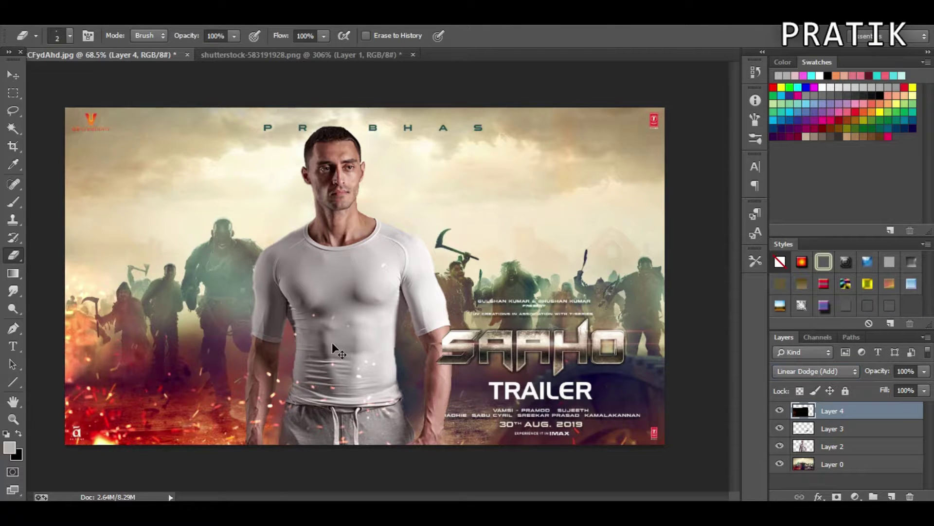
pyautogui.hotkey('ctrl', 't')
pyautogui.moveTo(341, 356); pyautogui.dragTo(477, 414)
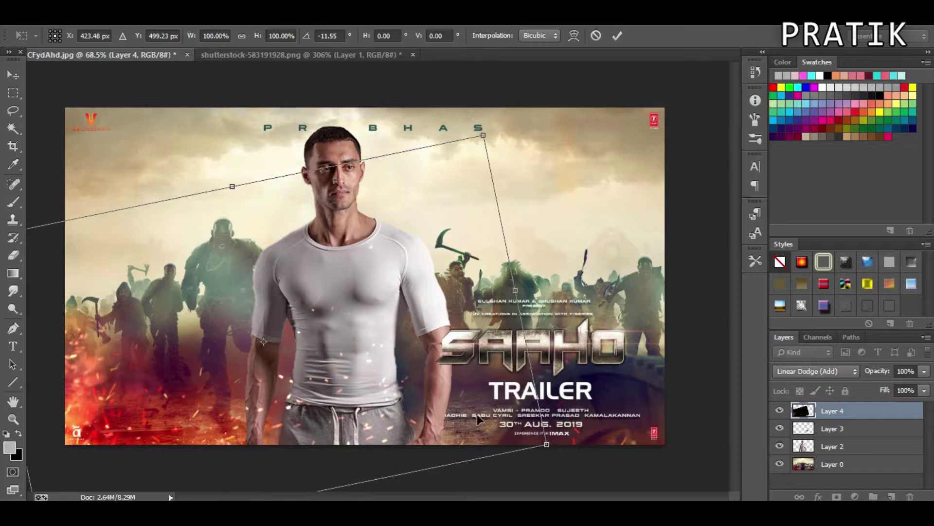
pyautogui.press('Return')
# - Open the original 23.jpg poster for reference alongside the edited poster
pyautogui.press('e')
pyautogui.click(16, 18)
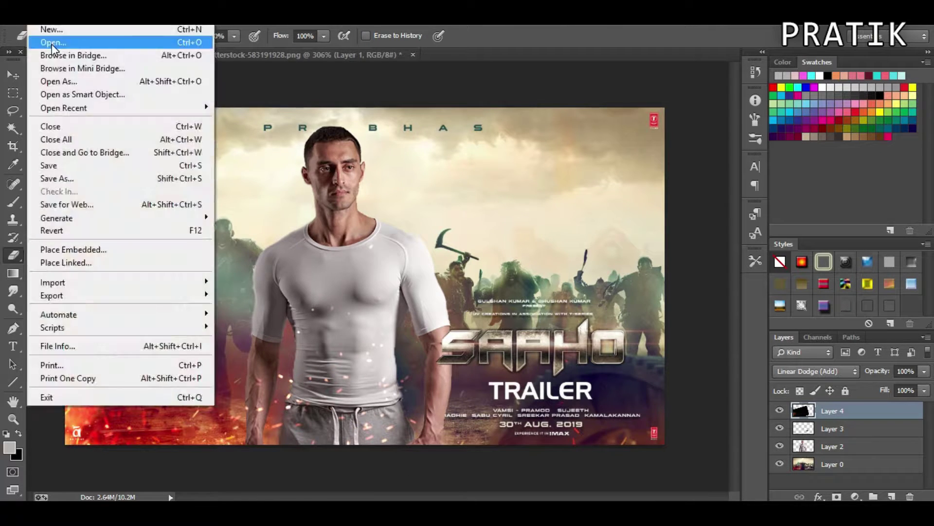
pyautogui.click(42, 38)
pyautogui.doubleClick(188, 136)
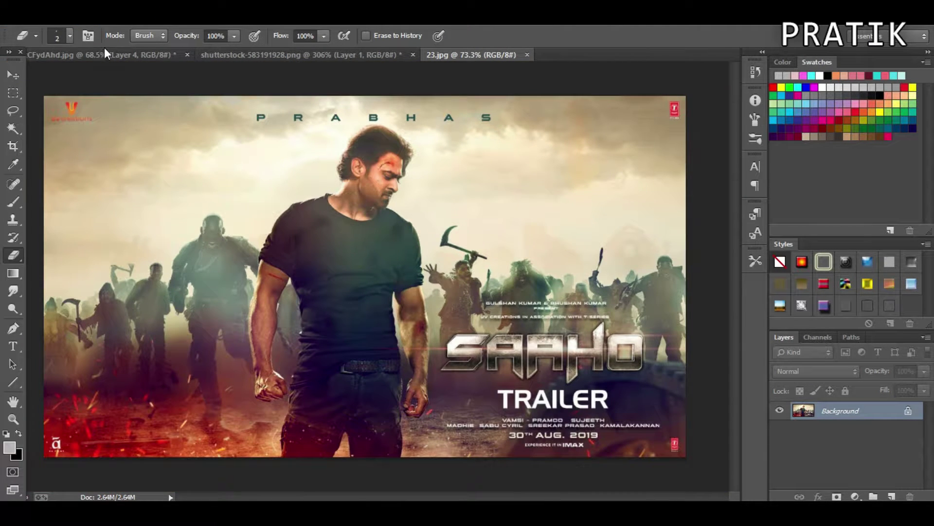
pyautogui.click(105, 50)
# - Colorize a duplicate of Layer 2 at Saturation 25 and set it to 40% opacity
pyautogui.scroll(2, 321, 208)
pyautogui.scroll(-2, 322, 207)
pyautogui.click(832, 446)
pyautogui.hotkey('ctrl', 'u')
pyautogui.moveTo(761, 337); pyautogui.dragTo(674, 149)
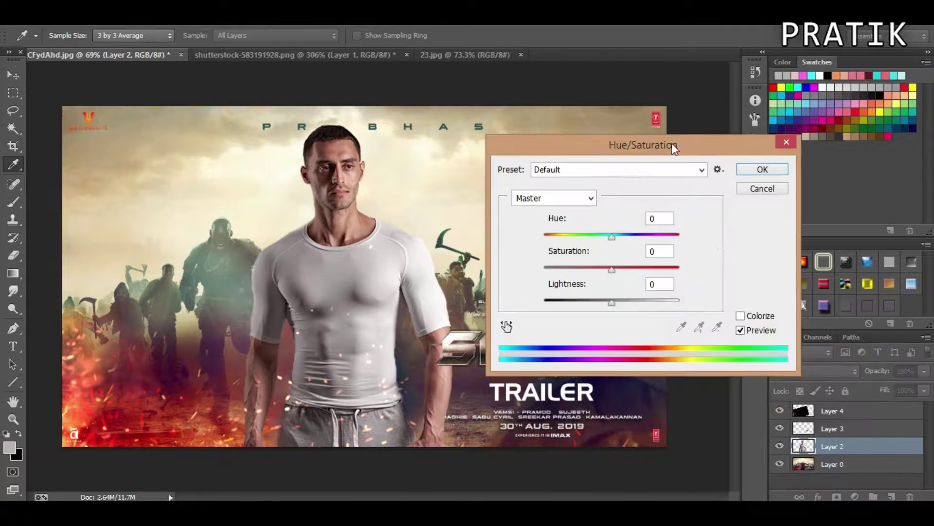
pyautogui.click(755, 317)
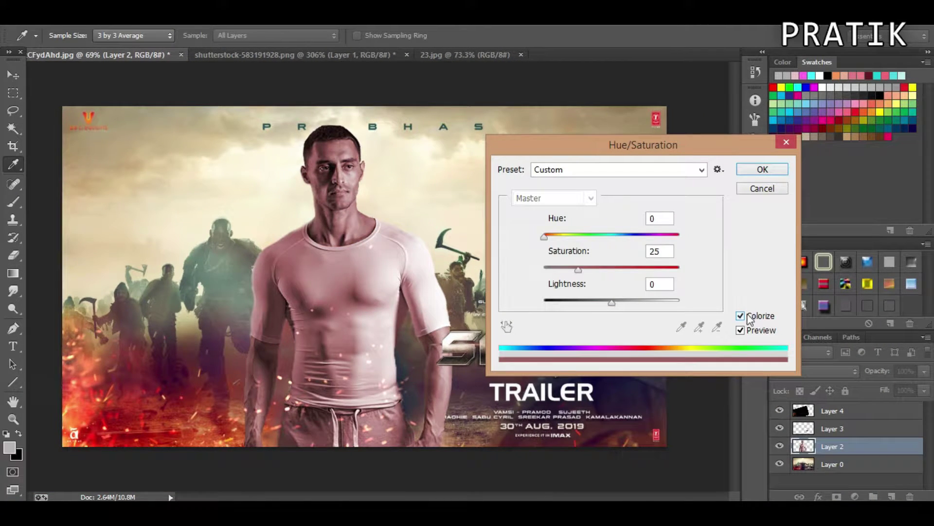
pyautogui.press('Return')
pyautogui.hotkey('ctrl', 'j')
pyautogui.click(780, 464)
pyautogui.hotkey('ctrl', 'alt', 'u')
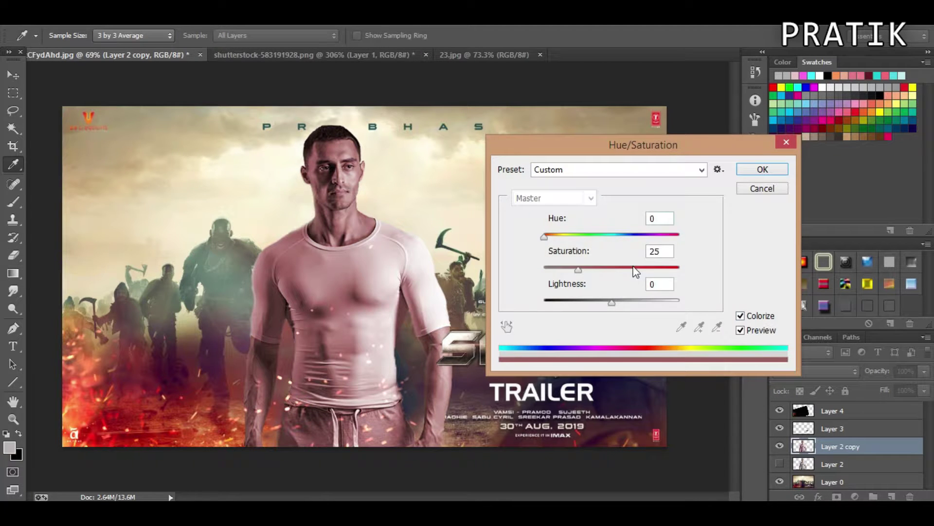
pyautogui.click(762, 168)
pyautogui.press('e')
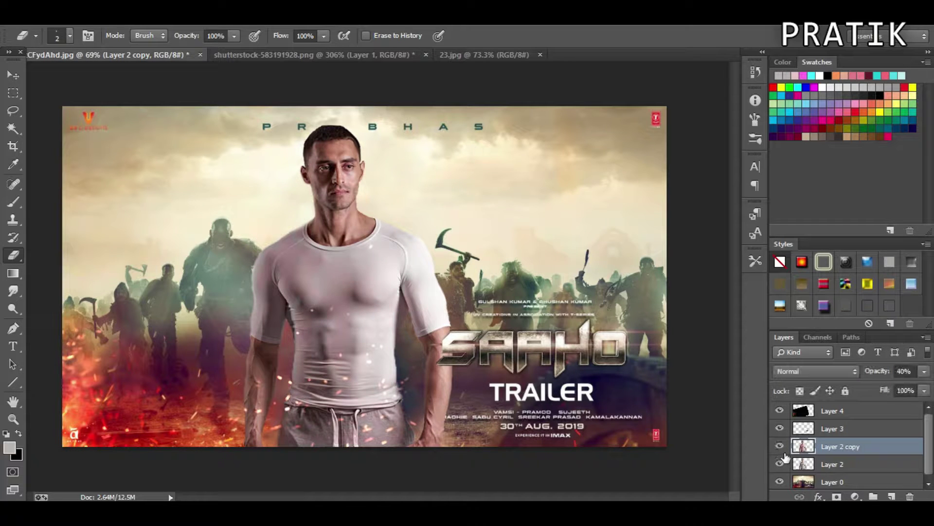
# - Paint orange on a new layer and clip it to the man's layer
pyautogui.click(898, 496)
pyautogui.press('b')
pyautogui.keyDown('alt'); pyautogui.click(84, 406); pyautogui.keyUp('alt')
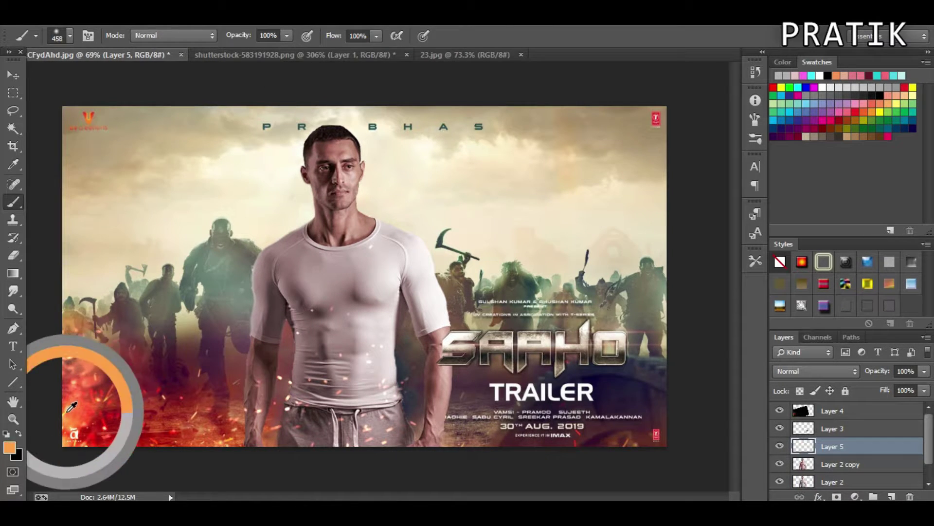
pyautogui.moveTo(195, 127); pyautogui.dragTo(180, 376)
pyautogui.rightClick(837, 446)
pyautogui.click(691, 191)
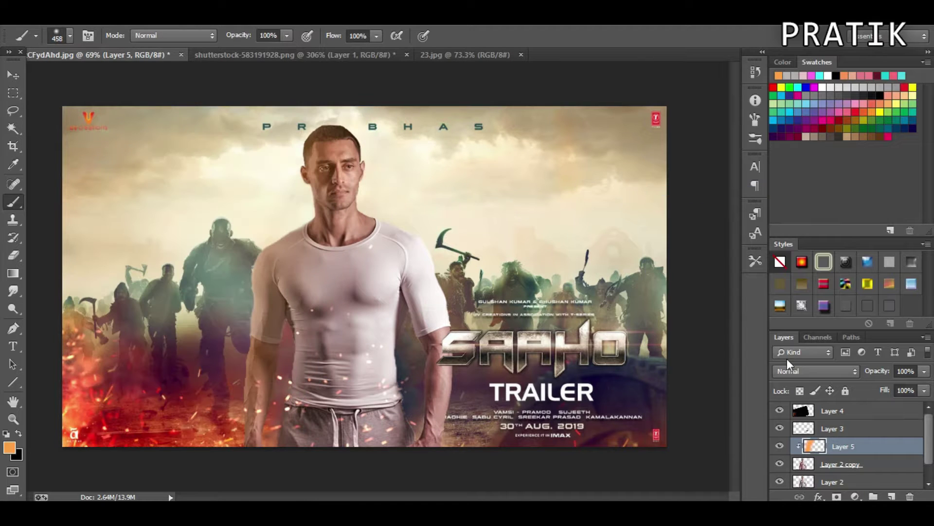
# - Set the orange glow to Color Dodge, rotate it, and add more glow along his side
pyautogui.click(820, 372)
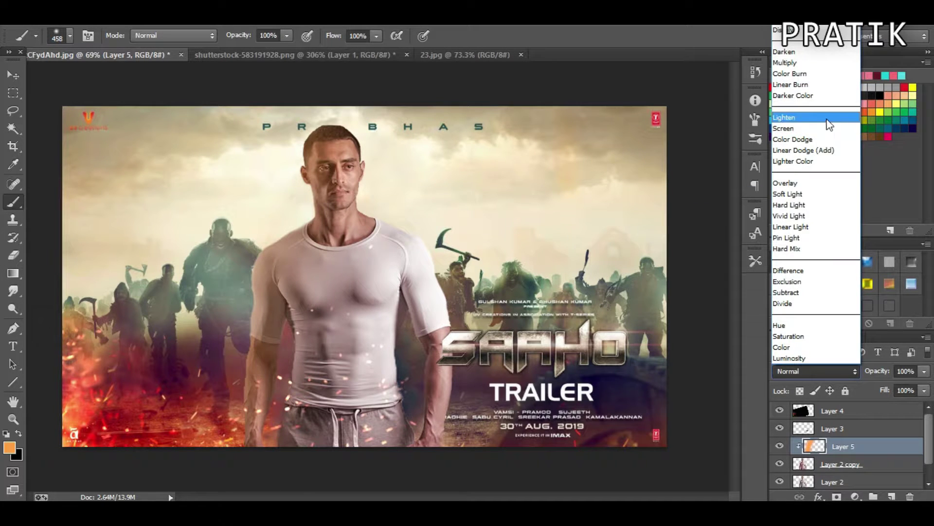
pyautogui.click(827, 150)
pyautogui.press('Up')
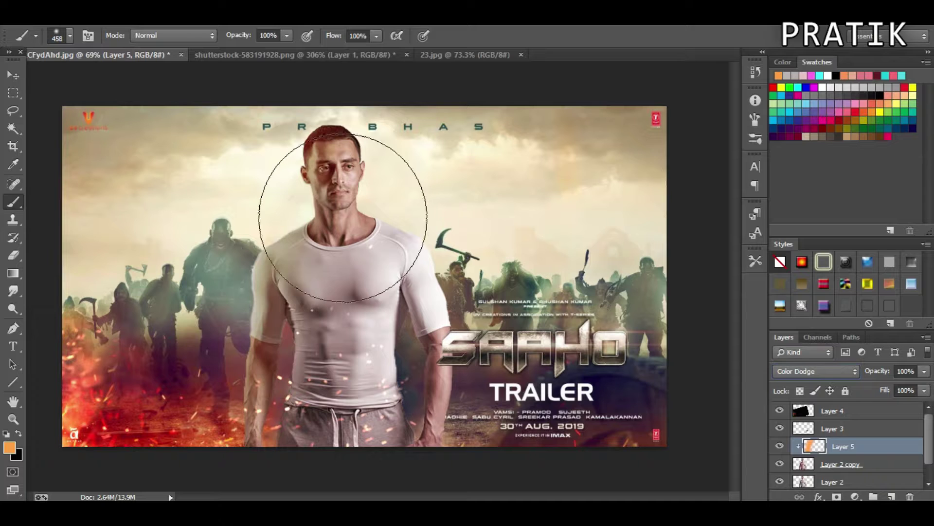
pyautogui.hotkey('ctrl', 't')
pyautogui.moveTo(338, 344); pyautogui.dragTo(396, 387)
pyautogui.press('Return')
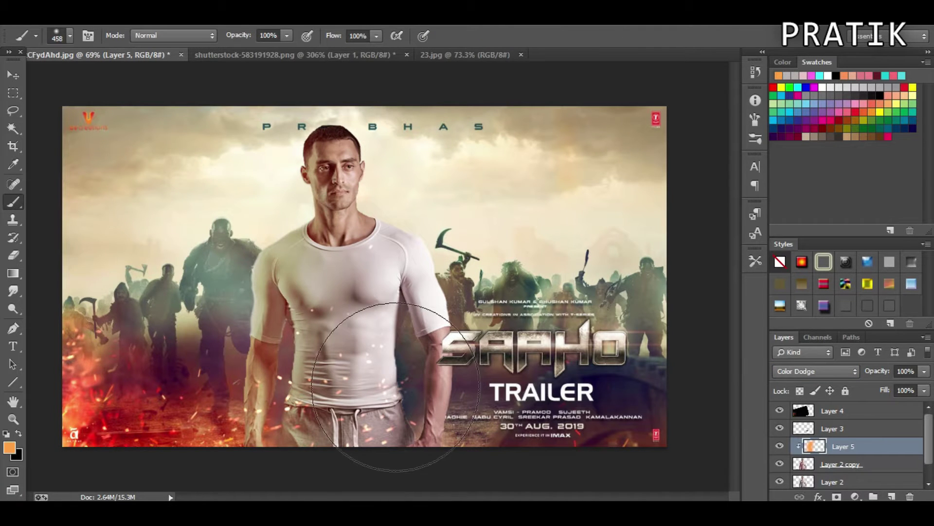
pyautogui.moveTo(262, 303); pyautogui.dragTo(182, 229)
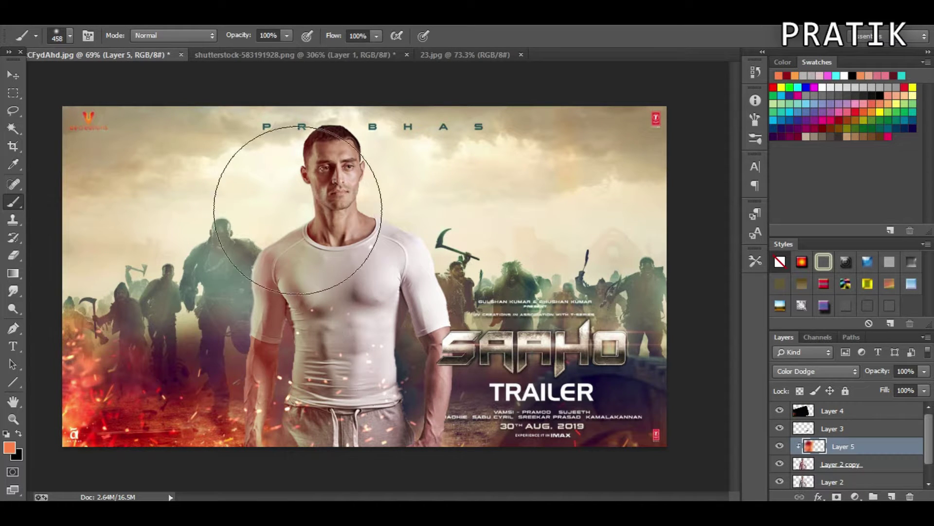
# - Close the shutterstock source image without saving and compare the edit with 23.jpg
pyautogui.click(830, 410)
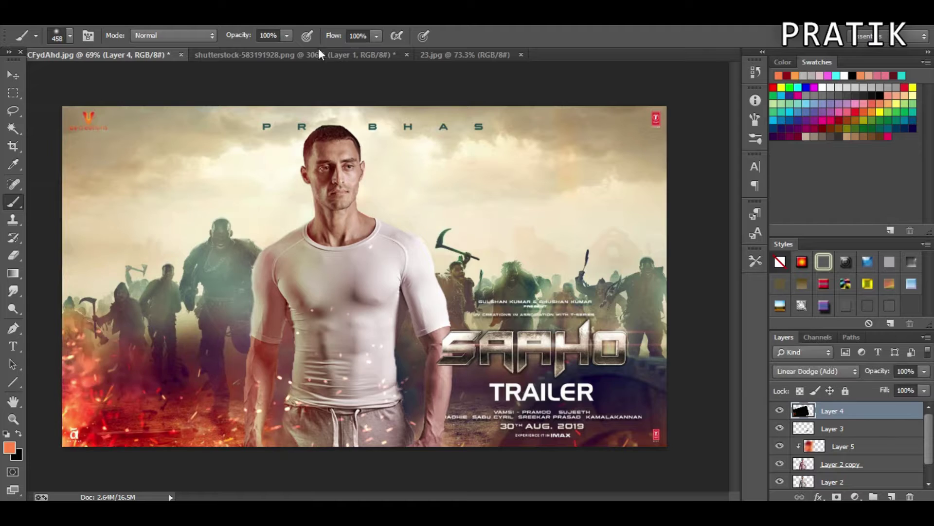
pyautogui.click(206, 57)
pyautogui.click(407, 54)
pyautogui.press('n')
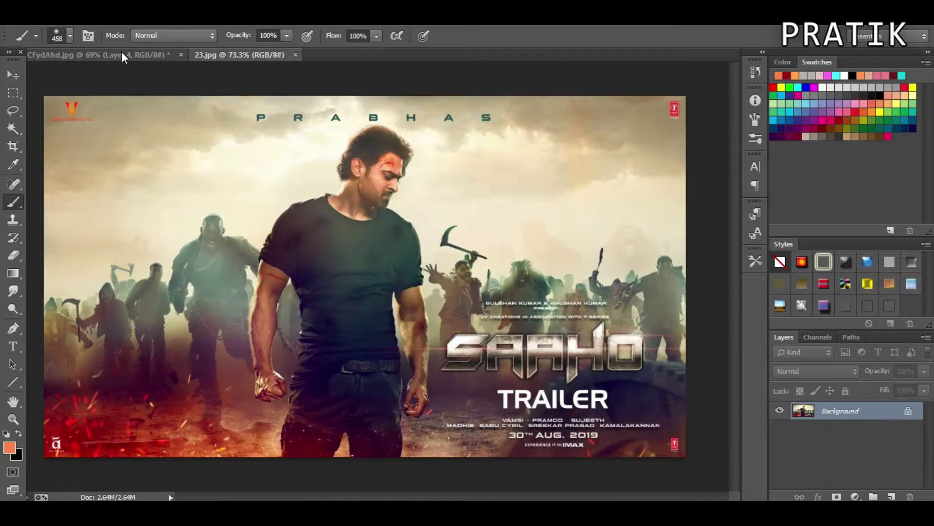
pyautogui.click(121, 53)
pyautogui.click(203, 54)
pyautogui.click(136, 53)
pyautogui.click(222, 54)
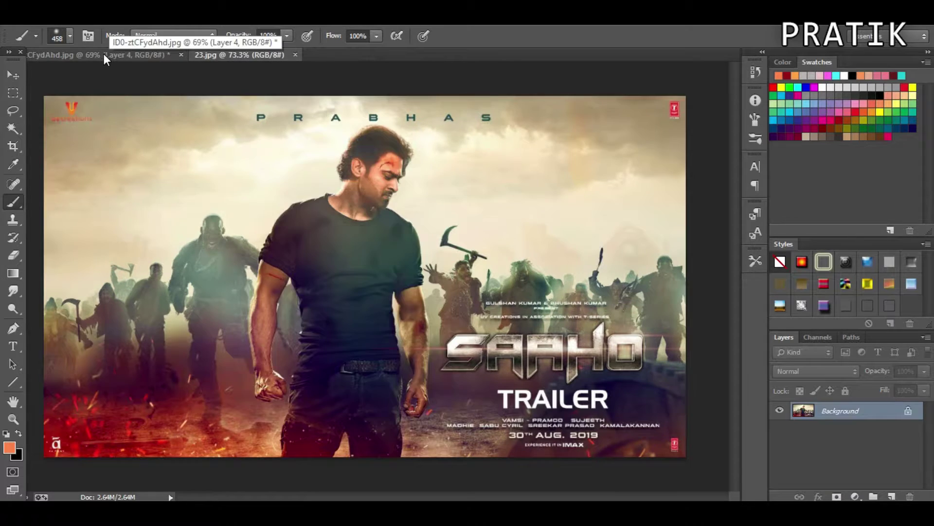
pyautogui.click(104, 53)
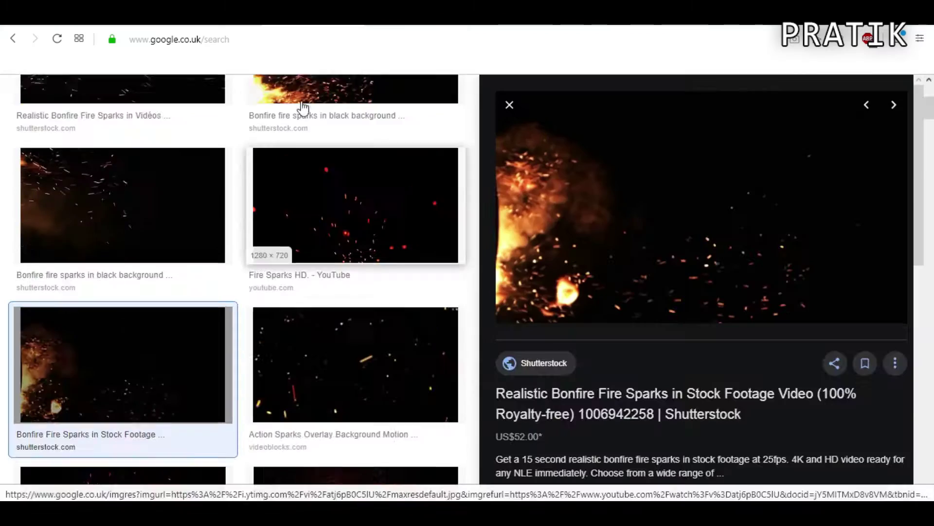
# - Search Google Images for 'blood overlay' and preview the first results
pyautogui.write('blood overlay')
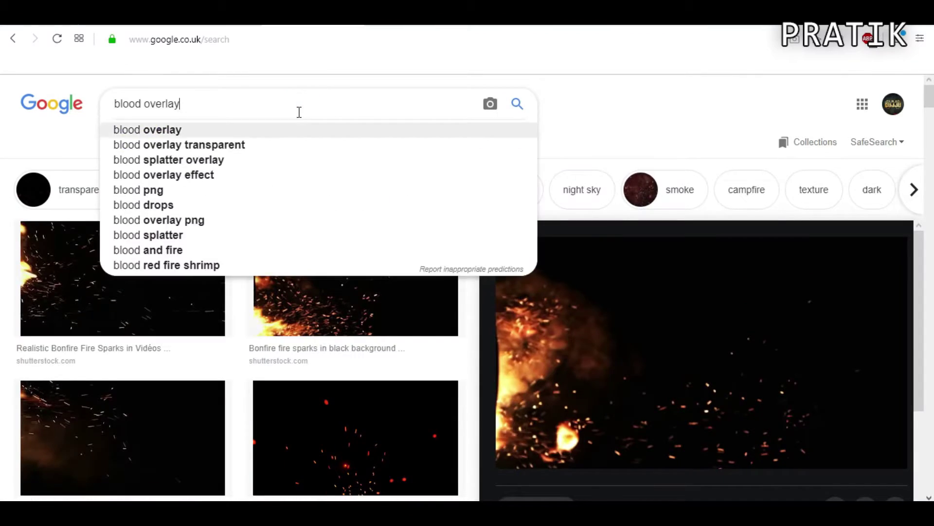
pyautogui.press('Return')
pyautogui.click(97, 287)
pyautogui.rightClick(652, 233)
pyautogui.click(696, 360)
pyautogui.scroll(-5, 211, 279)
pyautogui.click(386, 303)
pyautogui.press('Escape')
# - Preview the dark Blood overlays result and try Linear Dodge (Add) and Linear Light blending
pyautogui.scroll(-5, 113, 239)
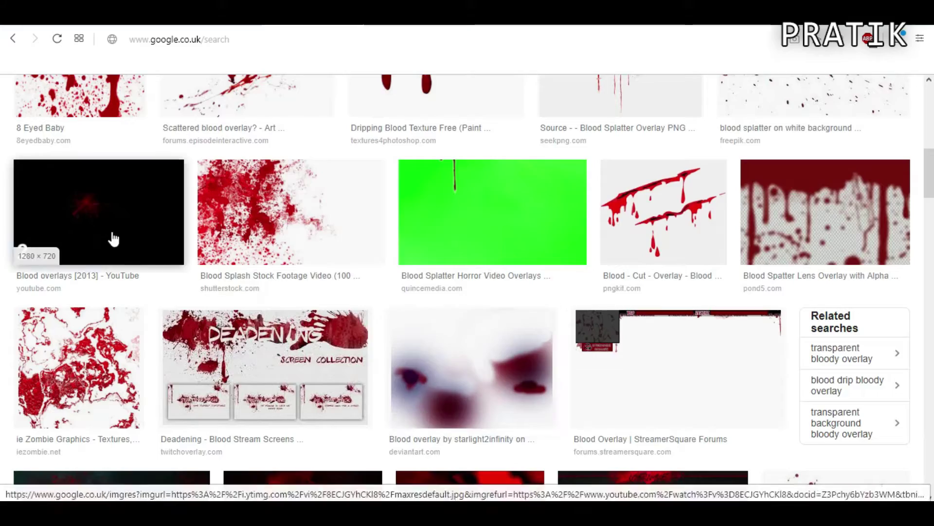
pyautogui.click(113, 238)
pyautogui.rightClick(644, 236)
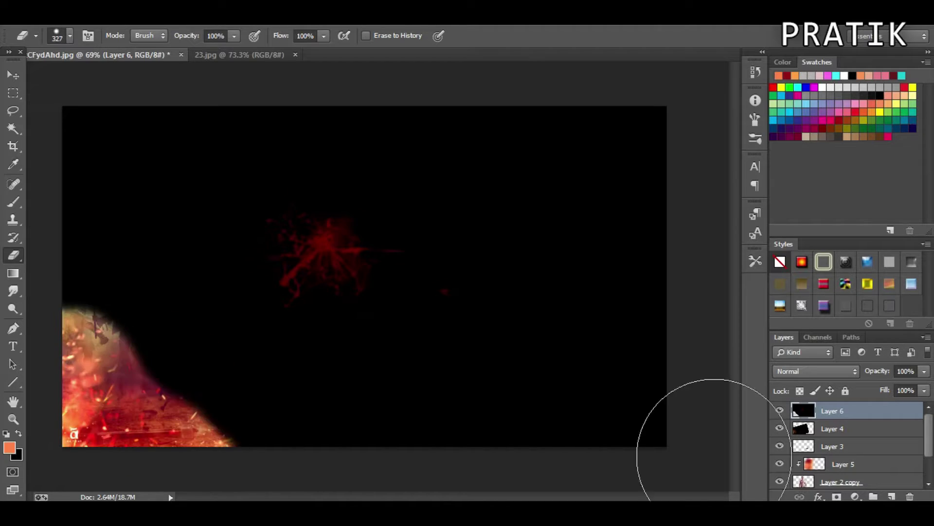
pyautogui.click(816, 371)
pyautogui.click(803, 153)
pyautogui.press('Down')
pyautogui.press('Down')
pyautogui.press('Down')
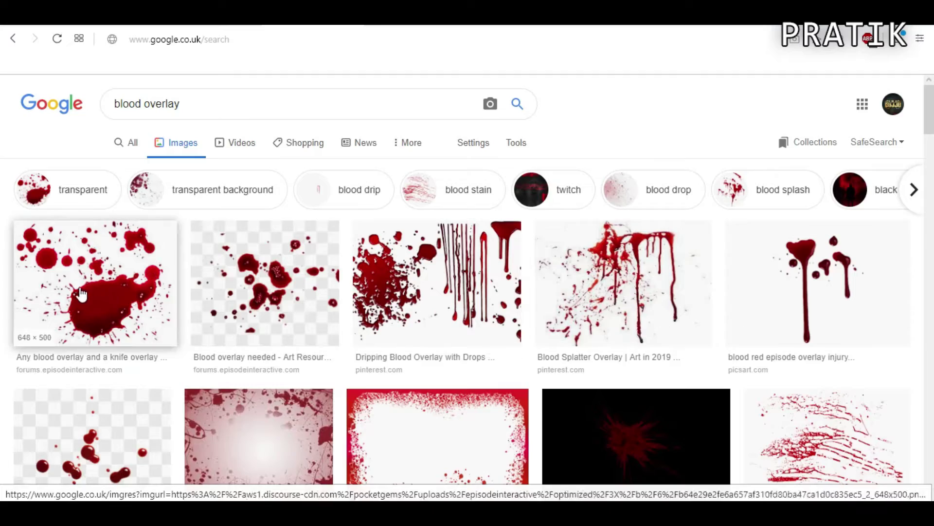
# - Save the chosen blood overlay image to the computer
pyautogui.click(81, 294)
pyautogui.rightClick(636, 214)
pyautogui.click(736, 331)
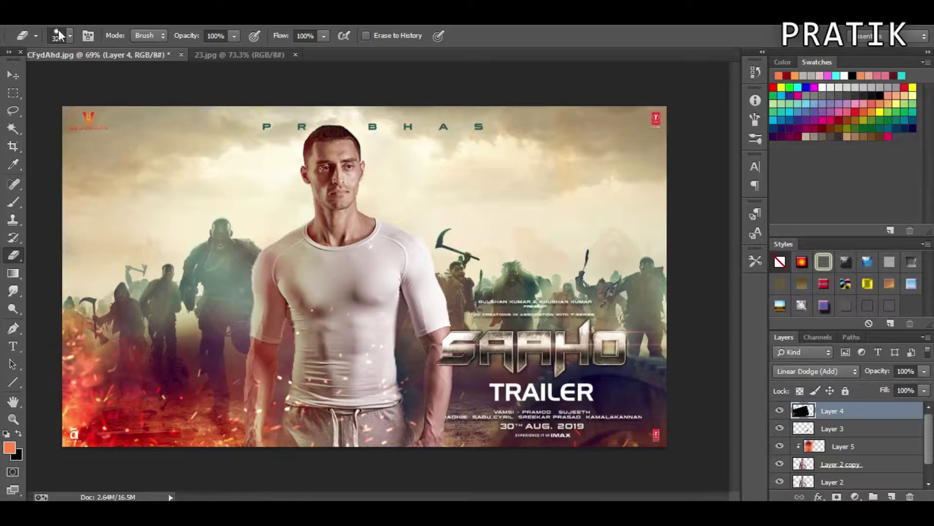
# - Place the blood splatter image, then scale and rotate it over the model's neck
pyautogui.click(95, 251)
pyautogui.doubleClick(402, 125)
pyautogui.moveTo(203, 125); pyautogui.dragTo(313, 199)
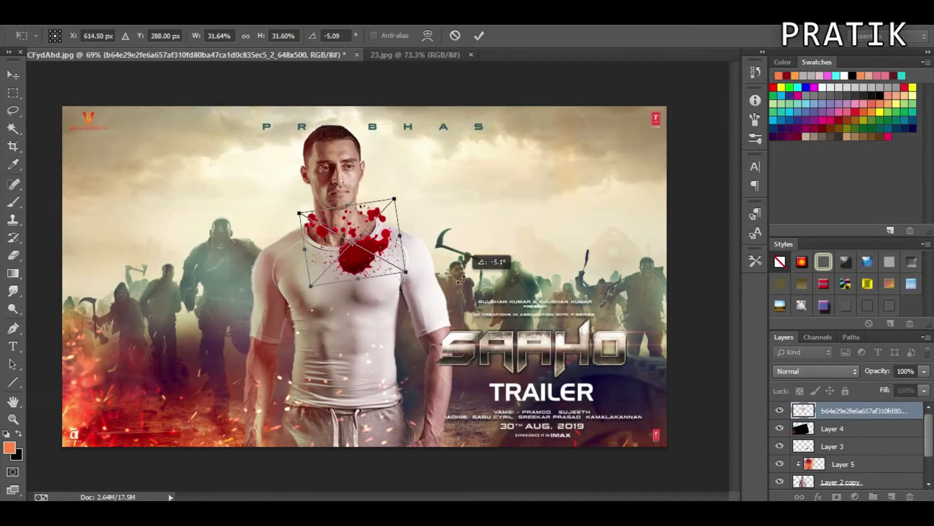
pyautogui.press('Return')
# - Reorder the blood layer around Layer 5 and release its clipping mask so it shows red
pyautogui.moveTo(841, 416); pyautogui.dragTo(841, 482)
pyautogui.moveTo(852, 443)
pyautogui.mouseDown()
pyautogui.moveTo(851, 417)
pyautogui.moveTo(869, 450)
pyautogui.mouseUp()
pyautogui.rightClick(859, 427)
pyautogui.rightClick(872, 426)
pyautogui.click(628, 249)
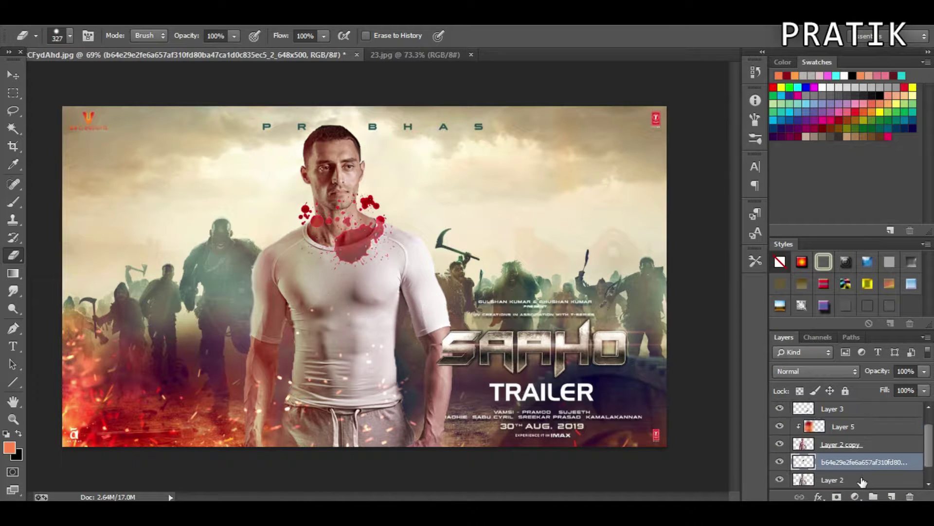
pyautogui.keyDown('alt'); pyautogui.click(870, 450); pyautogui.keyUp('alt')
# - Put the blood layer above Layer 5 and adjust clipping masks on Layer 5 and Layer 5 copy
pyautogui.rightClick(841, 443)
pyautogui.moveTo(873, 417); pyautogui.dragTo(865, 466)
pyautogui.click(682, 188)
pyautogui.rightClick(847, 445)
pyautogui.click(700, 189)
pyautogui.rightClick(847, 446)
pyautogui.click(626, 247)
pyautogui.rightClick(856, 462)
pyautogui.click(701, 204)
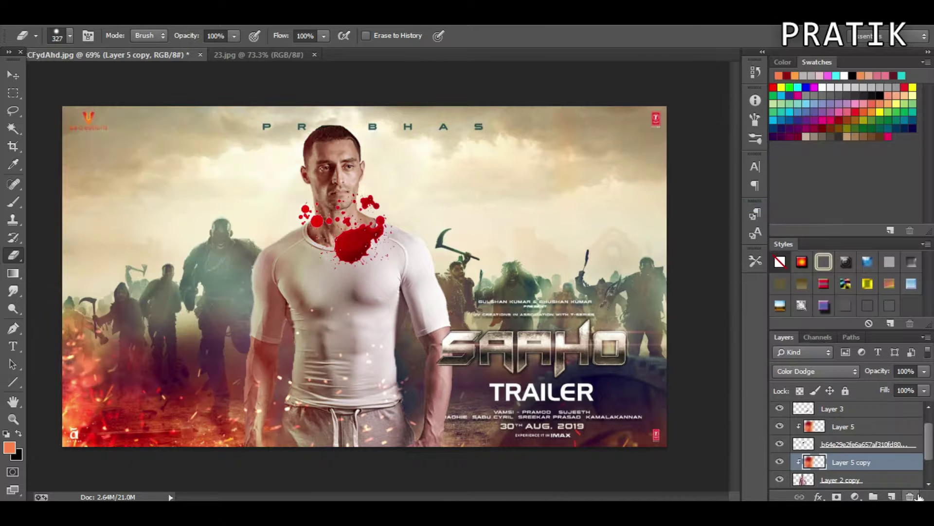
# - Move the blood splatter onto the forearm, then stretch and rotate it along the arm
pyautogui.click(875, 443)
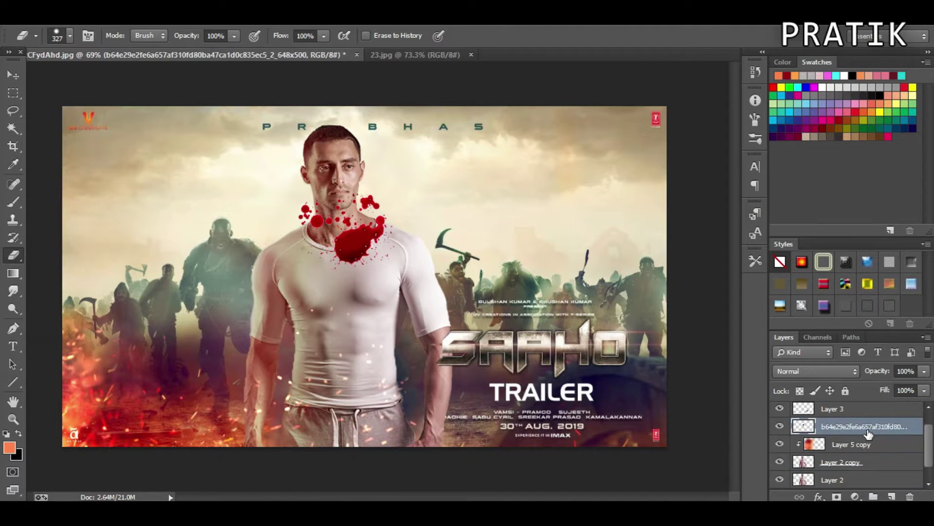
pyautogui.hotkey('ctrl', 't')
pyautogui.moveTo(350, 228); pyautogui.dragTo(461, 377)
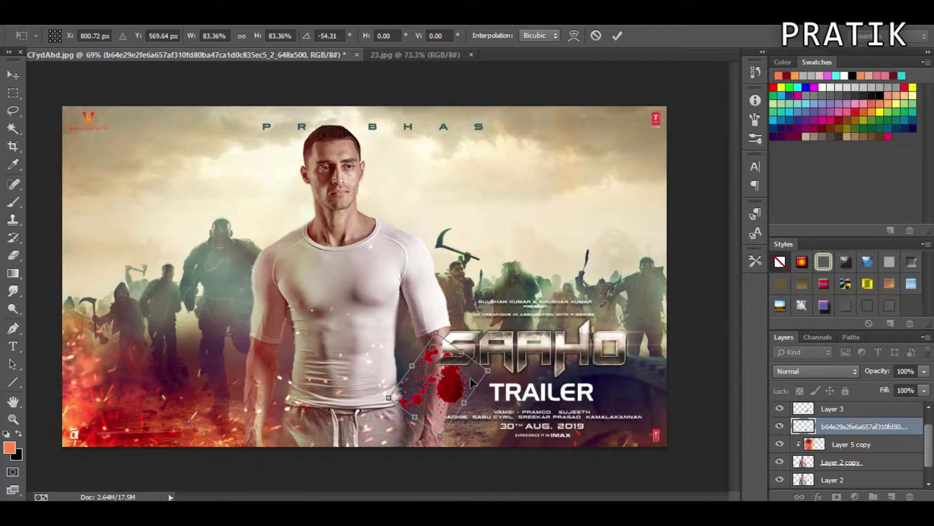
pyautogui.press('Return')
pyautogui.scroll(5, 411, 397)
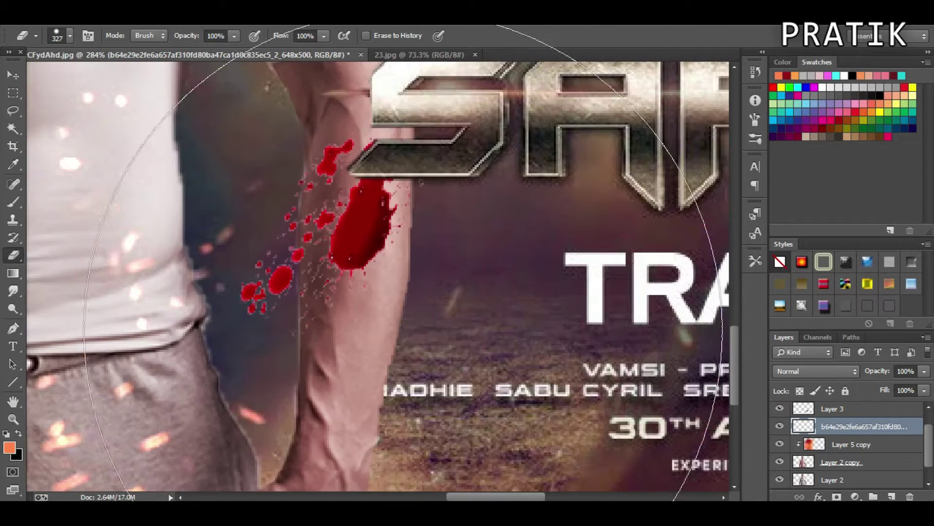
pyautogui.hotkey('ctrl', 't')
pyautogui.moveTo(437, 390)
pyautogui.mouseDown()
pyautogui.moveTo(427, 367)
pyautogui.moveTo(342, 355)
pyautogui.moveTo(438, 282)
pyautogui.mouseUp()
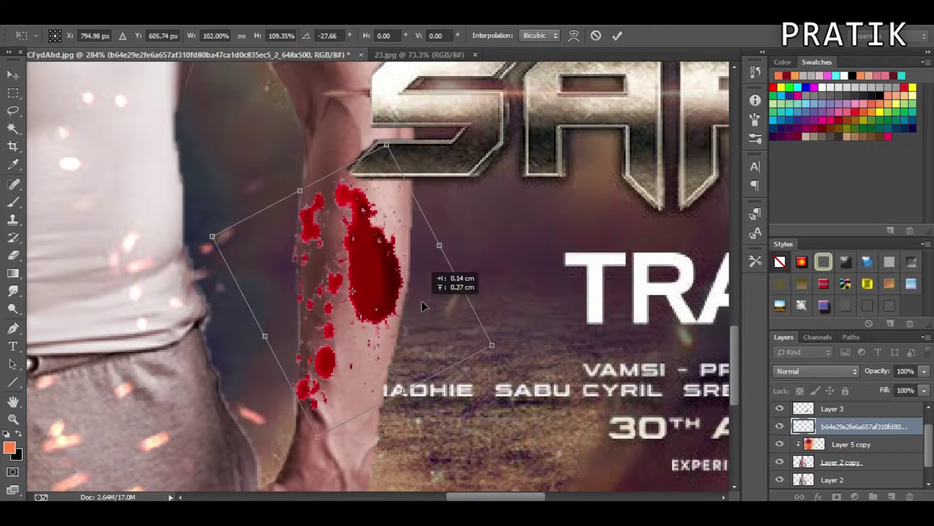
pyautogui.press('Return')
# - Trim the splatter with a smaller Eraser and set the blood layer to 60% opacity
pyautogui.press('e')
pyautogui.press('[')
pyautogui.press('[')
pyautogui.press('[')
pyautogui.press('[')
pyautogui.press('[')
pyautogui.press('[')
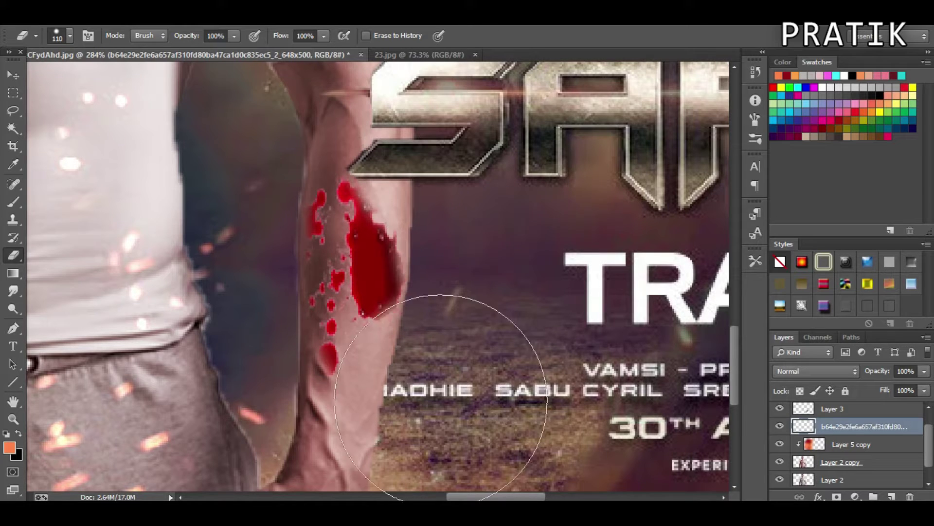
pyautogui.rightClick(428, 302)
pyautogui.click(13, 74)
pyautogui.press('e')
pyautogui.moveTo(453, 311); pyautogui.dragTo(426, 359)
pyautogui.hotkey('ctrl', 'z')
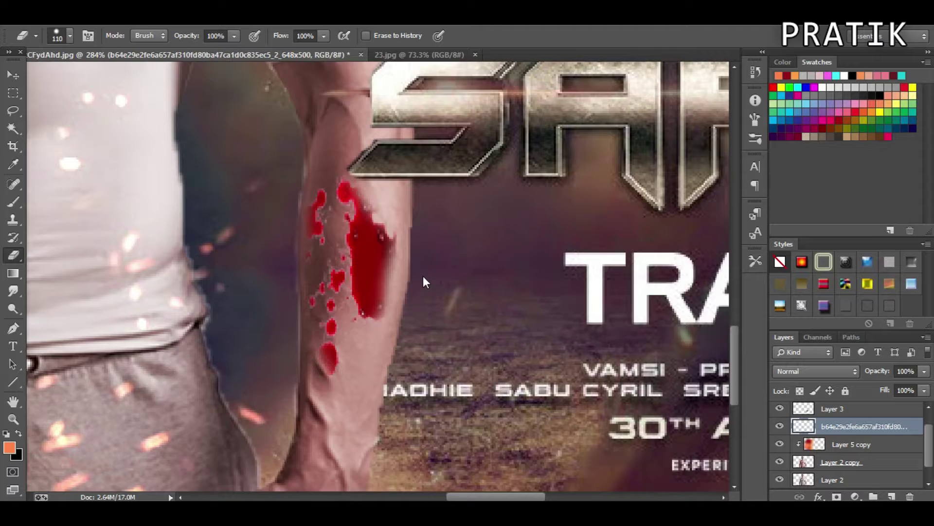
pyautogui.scroll(2, 423, 280)
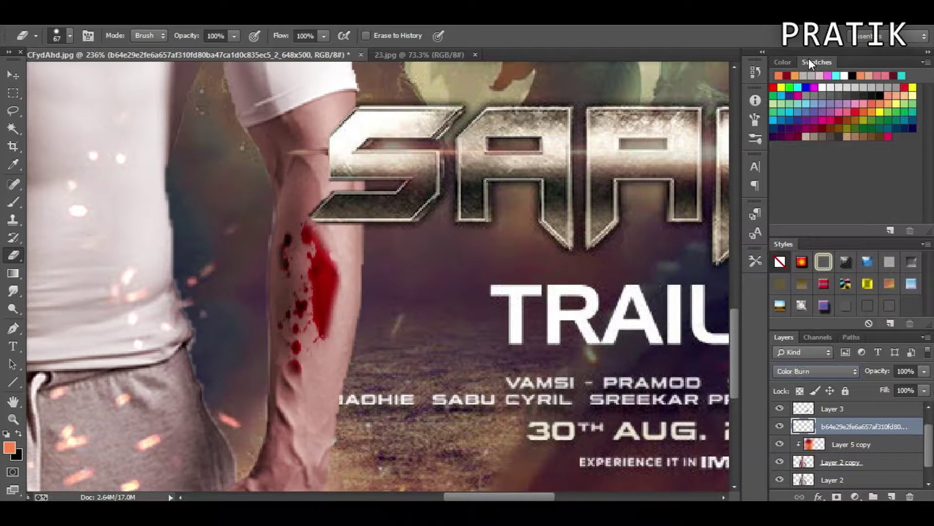
pyautogui.moveTo(900, 386); pyautogui.dragTo(895, 388)
# - Duplicate the blood layer, move the copy toward the chest, and set 70% opacity
pyautogui.hotkey('ctrl', '0')
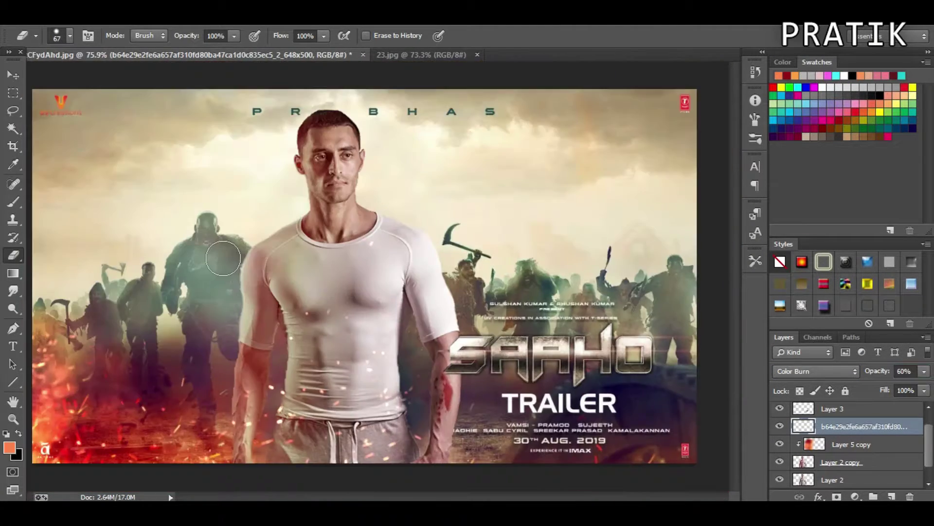
pyautogui.hotkey('ctrl', 'j')
pyautogui.hotkey('ctrl', 't')
pyautogui.moveTo(445, 395); pyautogui.dragTo(316, 321)
pyautogui.press('Return')
pyautogui.click(923, 371)
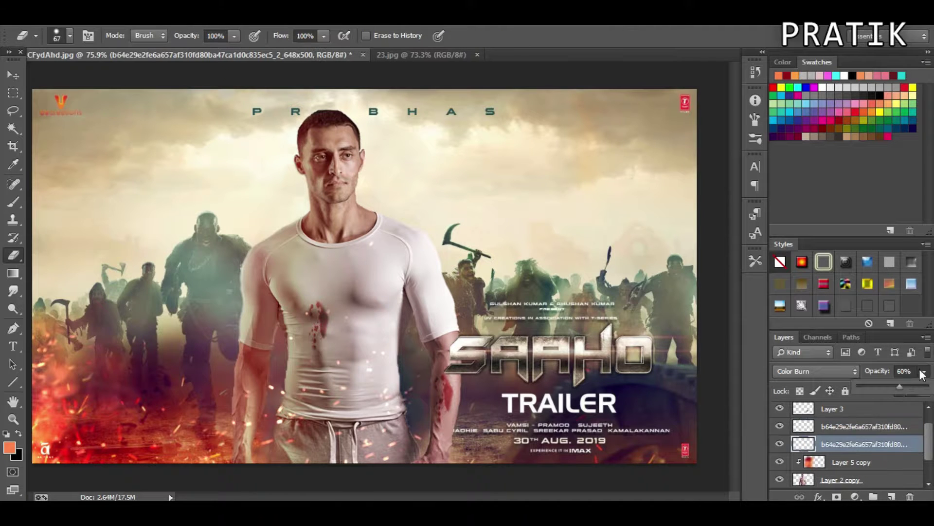
pyautogui.press('Return')
pyautogui.hotkey('alt', ']')
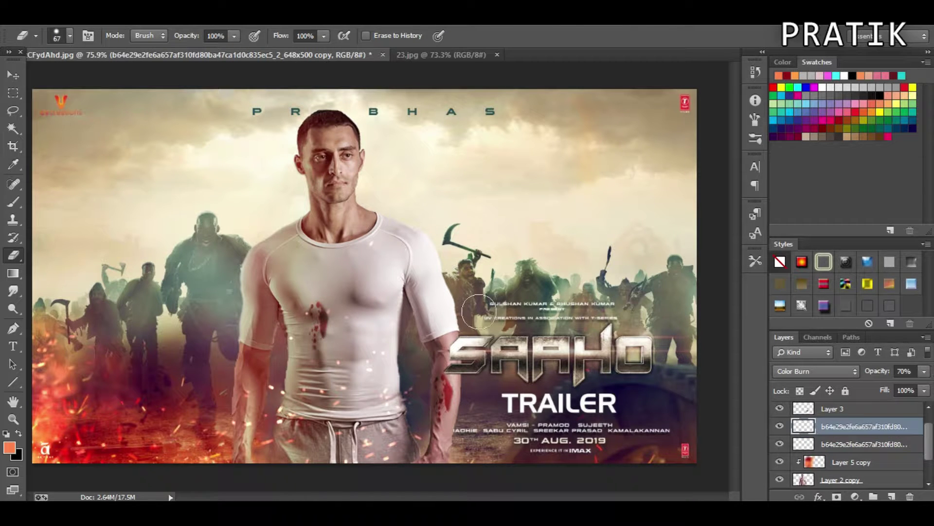
# - Reposition the blood copy onto the model's other forearm
pyautogui.hotkey('ctrl', 't')
pyautogui.moveTo(316, 343); pyautogui.dragTo(236, 424)
pyautogui.press('Escape')
pyautogui.scroll(2, 280, 385)
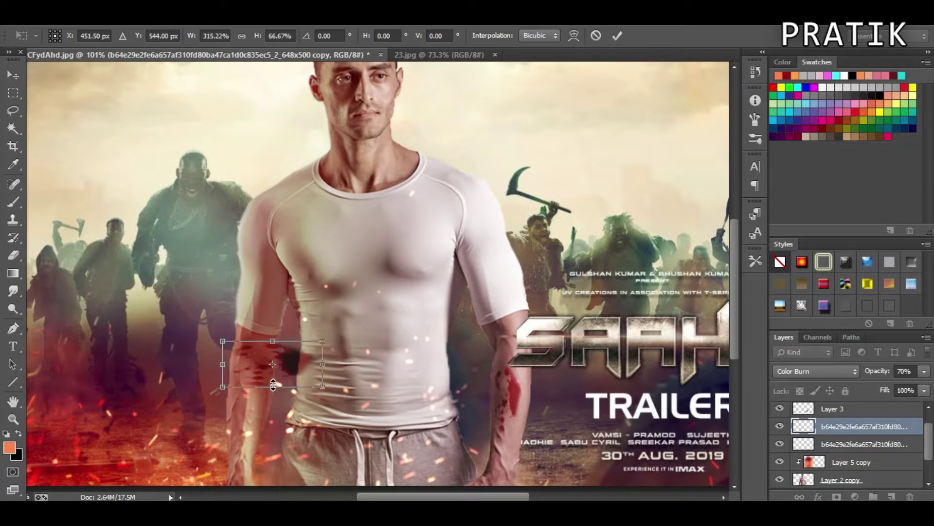
pyautogui.press('e')
pyautogui.hotkey('ctrl', 't')
pyautogui.moveTo(339, 358)
pyautogui.mouseDown()
pyautogui.moveTo(251, 401)
pyautogui.moveTo(300, 320)
pyautogui.mouseUp()
pyautogui.scroll(5, 263, 377)
pyautogui.scroll(-3, 300, 319)
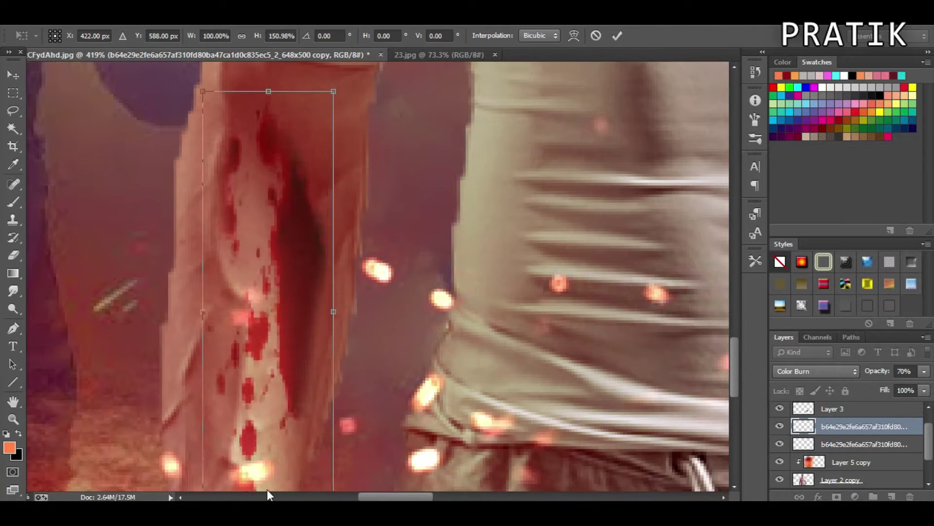
pyautogui.press('Return')
pyautogui.scroll(-2, 292, 316)
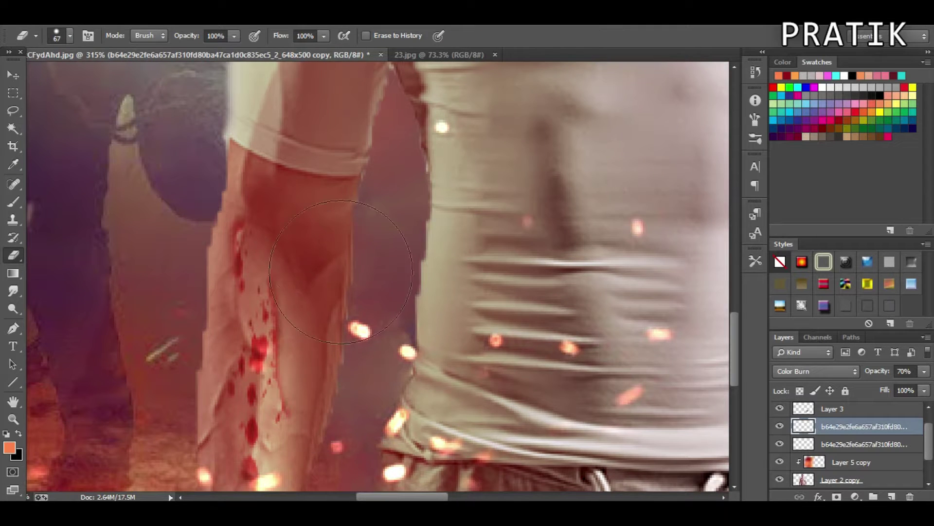
pyautogui.scroll(-5, 361, 422)
pyautogui.scroll(-1, 595, 261)
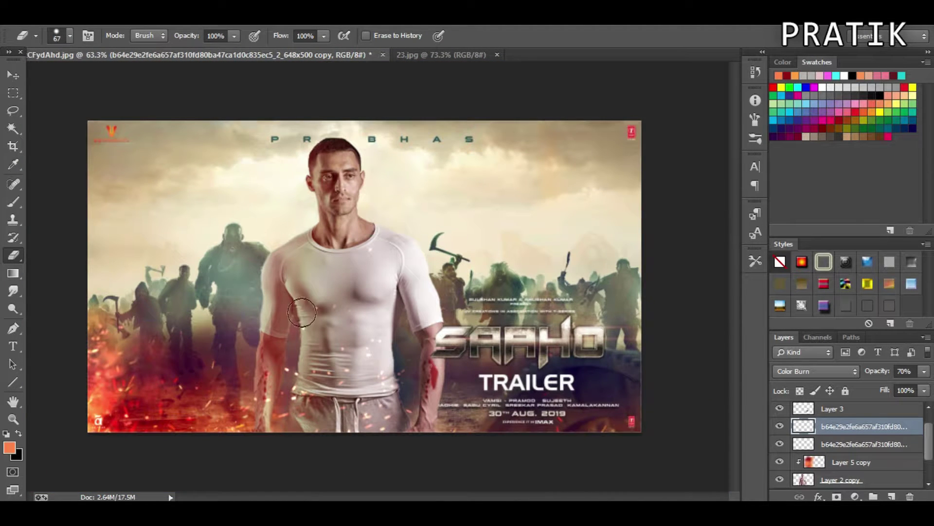
# - Add another blood copy on the forehead beside the eye and trim it with a small Eraser
pyautogui.hotkey('ctrl', 'j')
pyautogui.hotkey('ctrl', 't')
pyautogui.moveTo(432, 377); pyautogui.dragTo(331, 192)
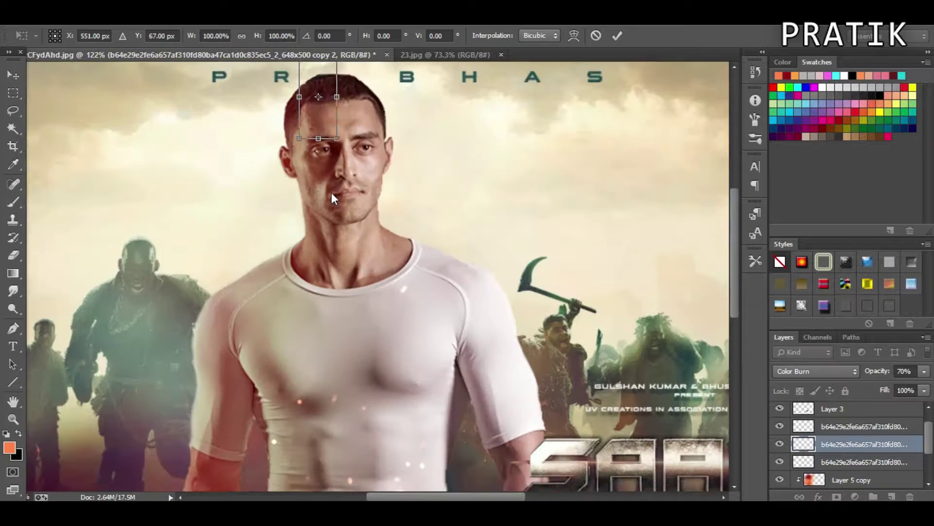
pyautogui.scroll(3, 331, 192)
pyautogui.moveTo(321, 121); pyautogui.dragTo(317, 146)
pyautogui.scroll(3, 334, 146)
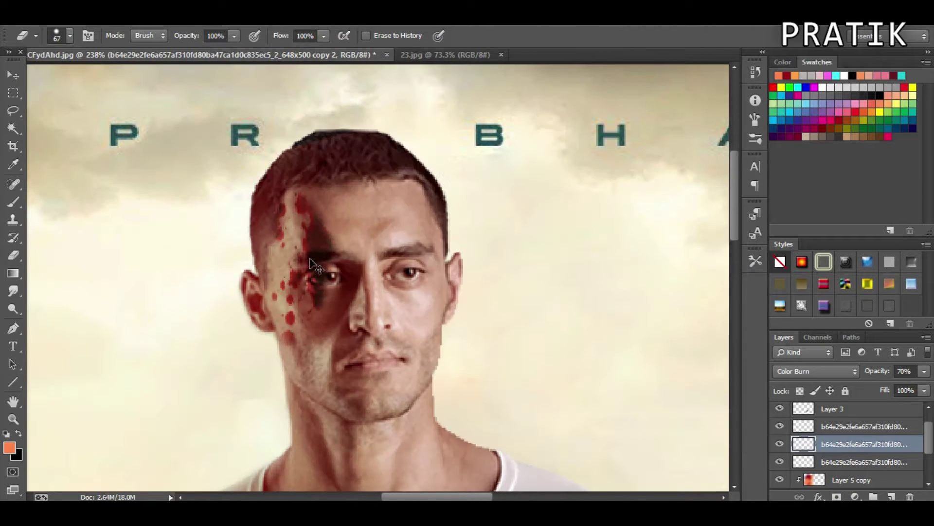
pyautogui.press('Return')
pyautogui.press('e')
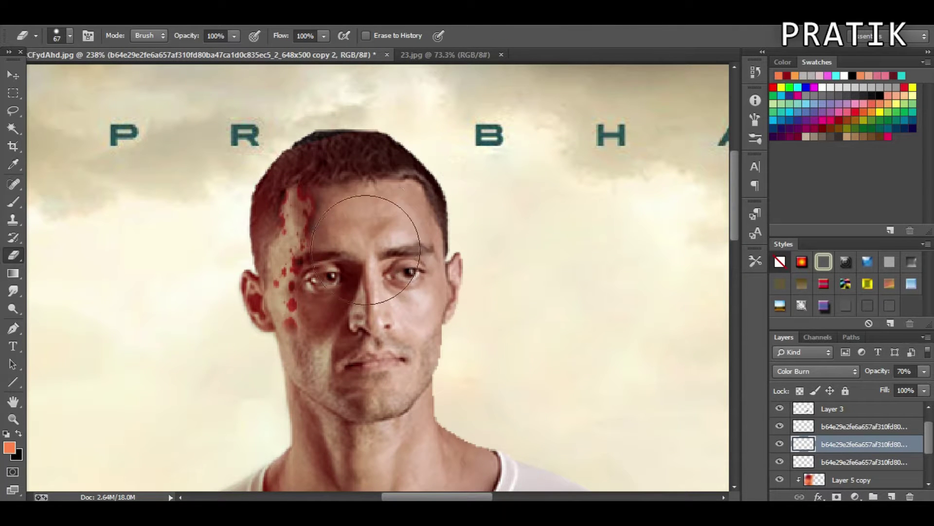
pyautogui.press('[')
pyautogui.press('[')
pyautogui.press('[')
pyautogui.scroll(3, 301, 234)
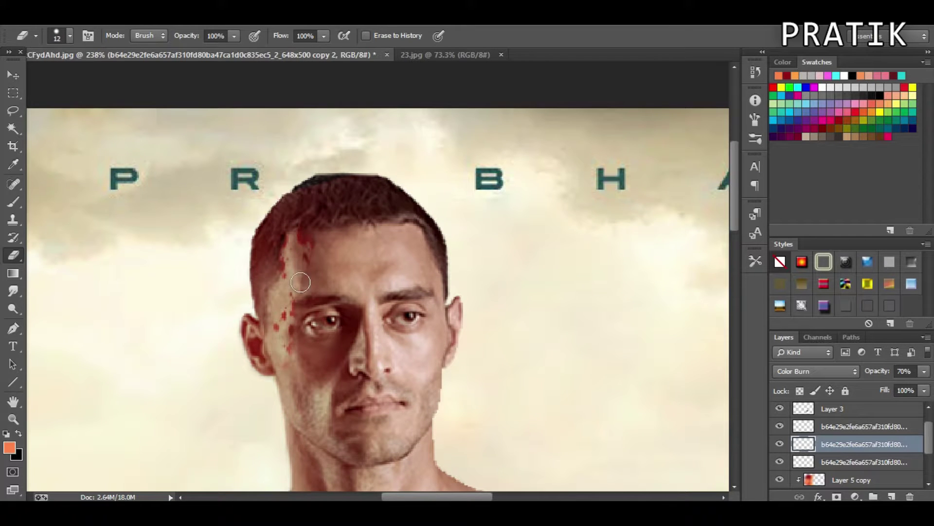
pyautogui.scroll(-2, 294, 349)
pyautogui.scroll(-2, 294, 349)
# - Place another blood splatter onto the chest and set its blend mode to Color Burn
pyautogui.click(35, 17)
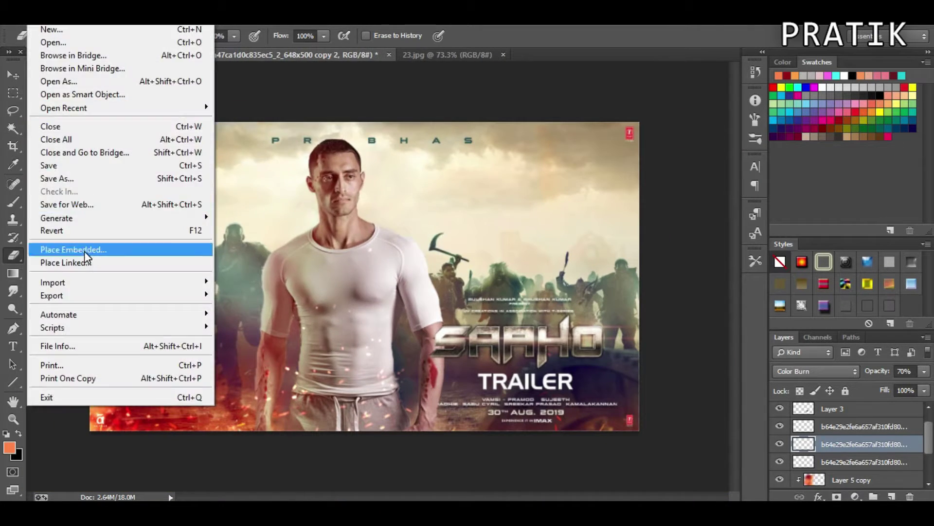
pyautogui.click(44, 246)
pyautogui.moveTo(502, 170); pyautogui.dragTo(449, 251)
pyautogui.press('Return')
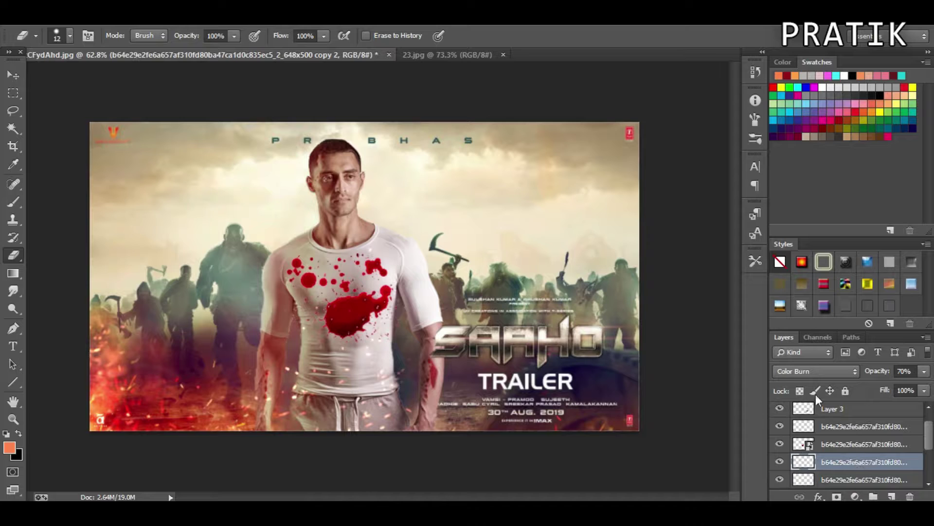
pyautogui.click(809, 374)
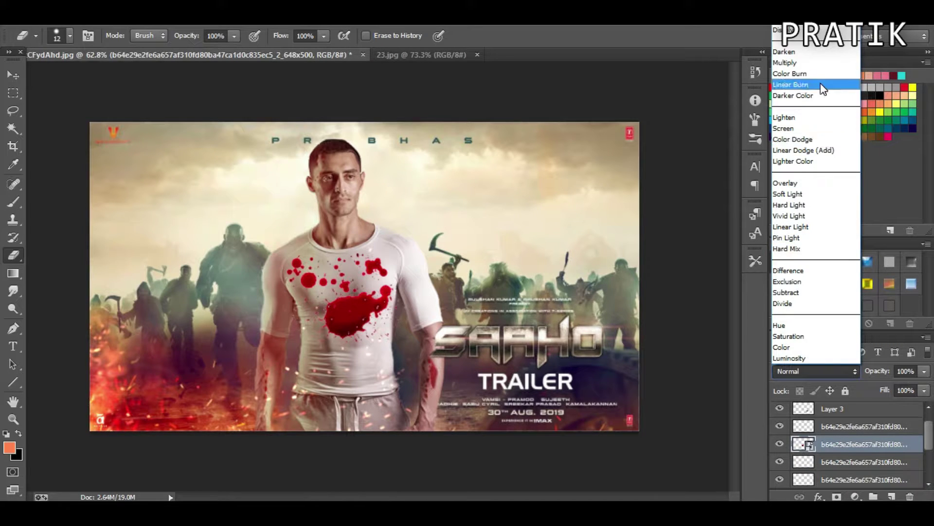
pyautogui.click(790, 73)
pyautogui.scroll(2, 336, 292)
pyautogui.hotkey('ctrl', 't')
pyautogui.press('Return')
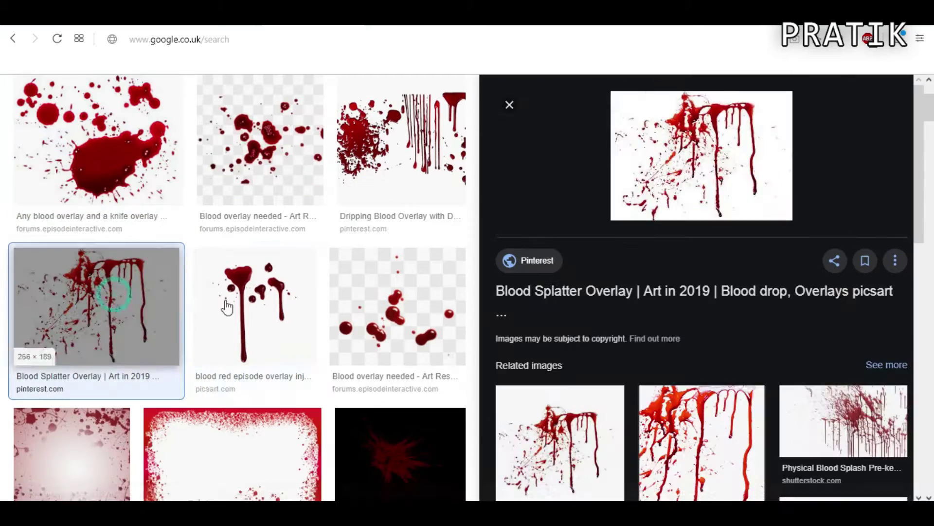
# - Copy a blood-drip image from Google Images and paste it into the poster as Layer 5
pyautogui.rightClick(734, 181)
pyautogui.click(736, 278)
pyautogui.hotkey('ctrl', 'v')
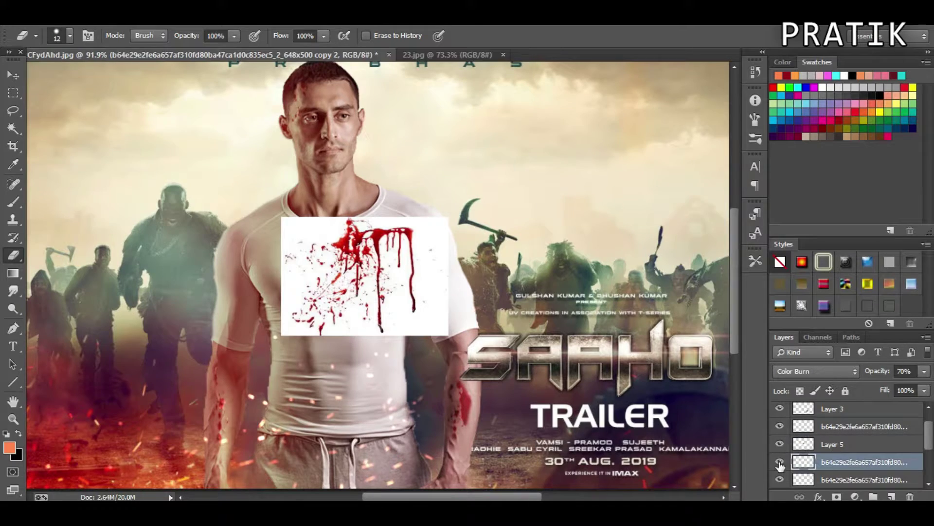
pyautogui.click(828, 443)
pyautogui.click(816, 371)
pyautogui.click(791, 257)
pyautogui.hotkey('ctrl', 'alt', 'z')
pyautogui.hotkey('ctrl', 'alt', 'z')
pyautogui.hotkey('ctrl', 'shift', 'z')
# - Set the foreground colour to white and erase the white highlight spots in the blood
pyautogui.click(10, 447)
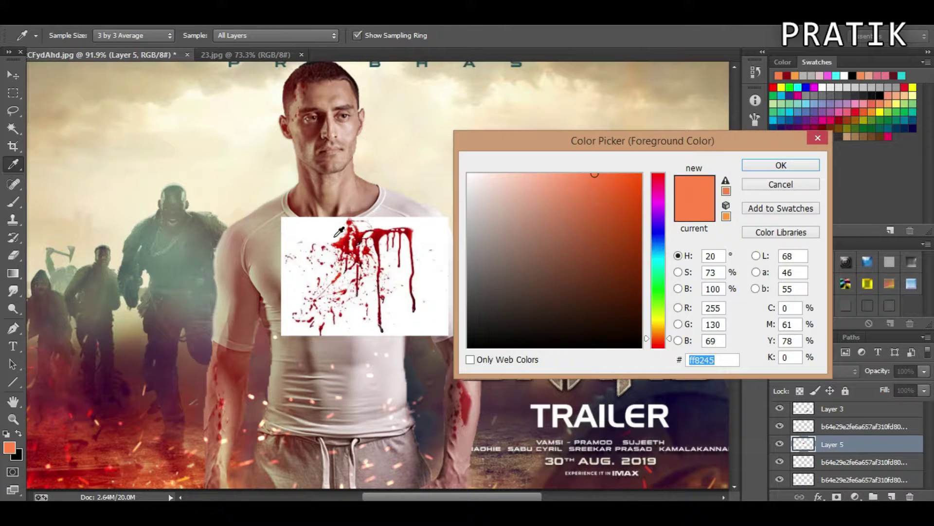
pyautogui.click(339, 232)
pyautogui.press('Return')
pyautogui.press('e')
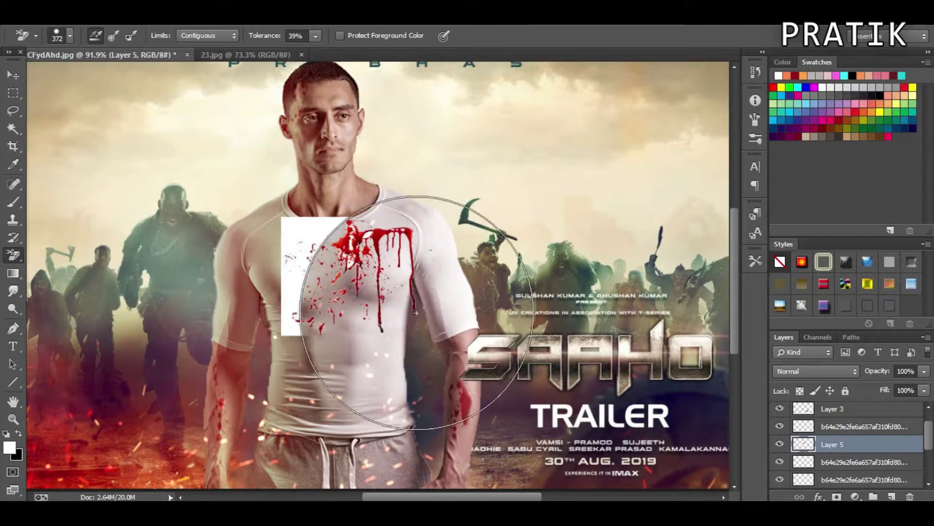
pyautogui.scroll(2, 416, 313)
pyautogui.scroll(2, 375, 219)
pyautogui.scroll(2, 305, 308)
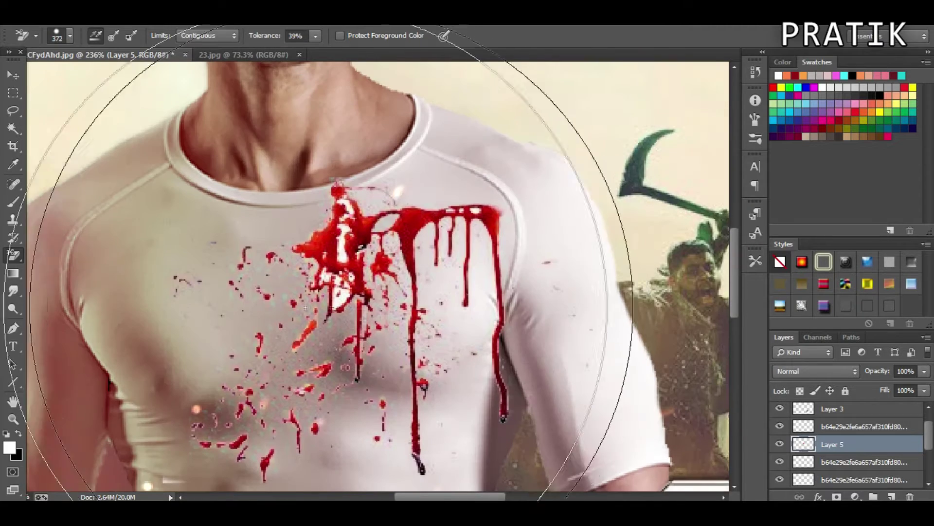
pyautogui.click(347, 308)
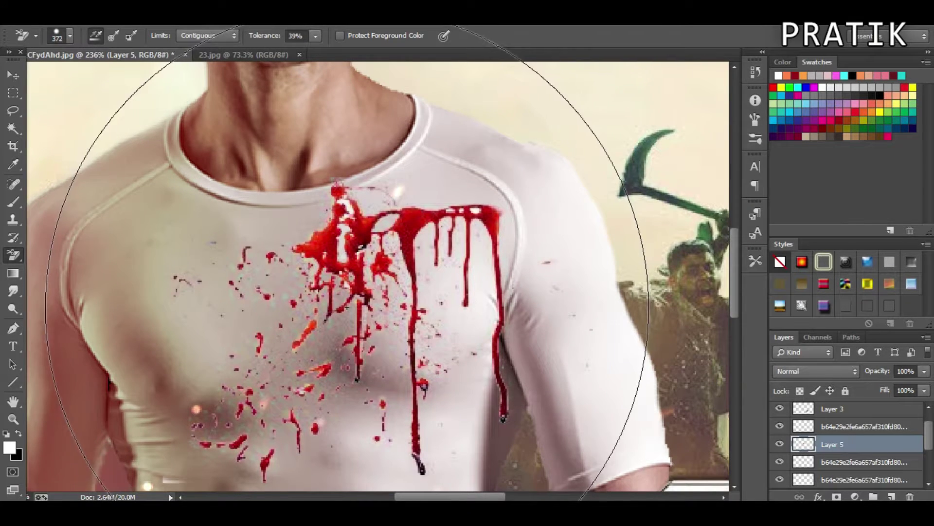
pyautogui.scroll(-1, 198, 386)
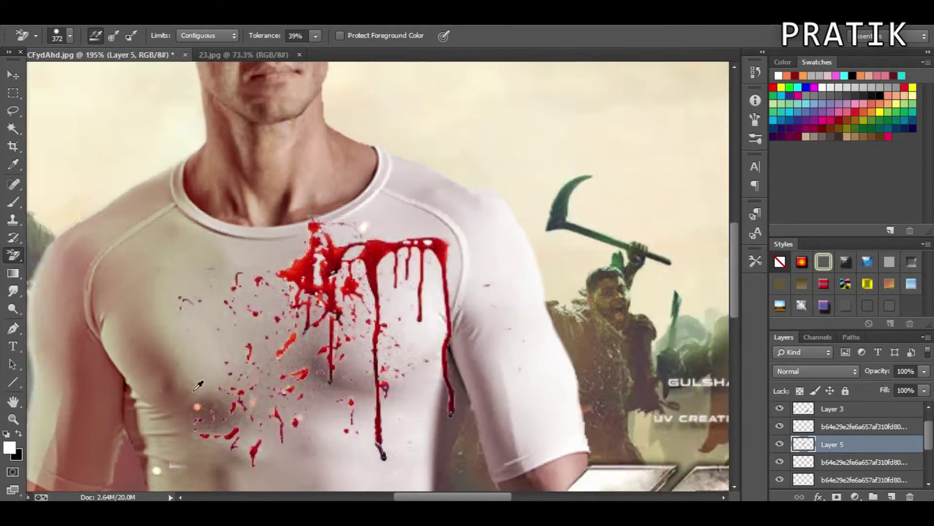
pyautogui.scroll(-2, 199, 386)
# - Set Layer 5 to Color Burn and shrink the blood splatter onto the chest
pyautogui.click(815, 371)
pyautogui.click(803, 68)
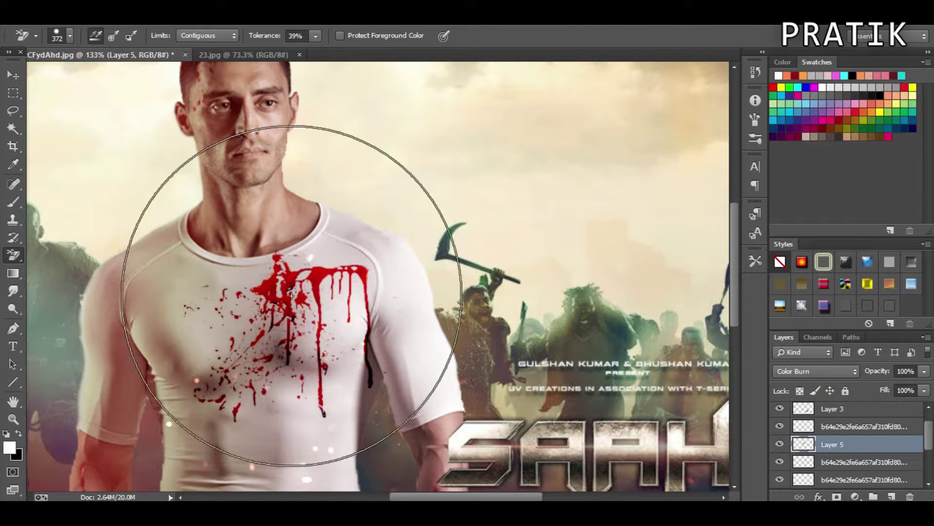
pyautogui.hotkey('ctrl', 't')
pyautogui.moveTo(428, 247); pyautogui.dragTo(309, 317)
pyautogui.moveTo(246, 360); pyautogui.dragTo(226, 428)
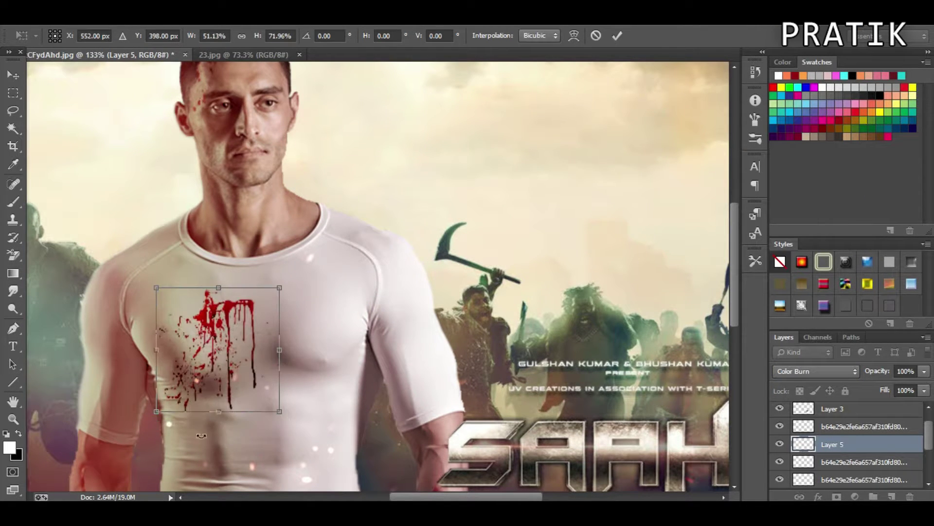
pyautogui.press('Return')
# - Re-apply a transform to the splatter and switch to the plain Eraser to tidy its specks
pyautogui.press('e')
pyautogui.scroll(-3, 201, 435)
pyautogui.scroll(3, 314, 306)
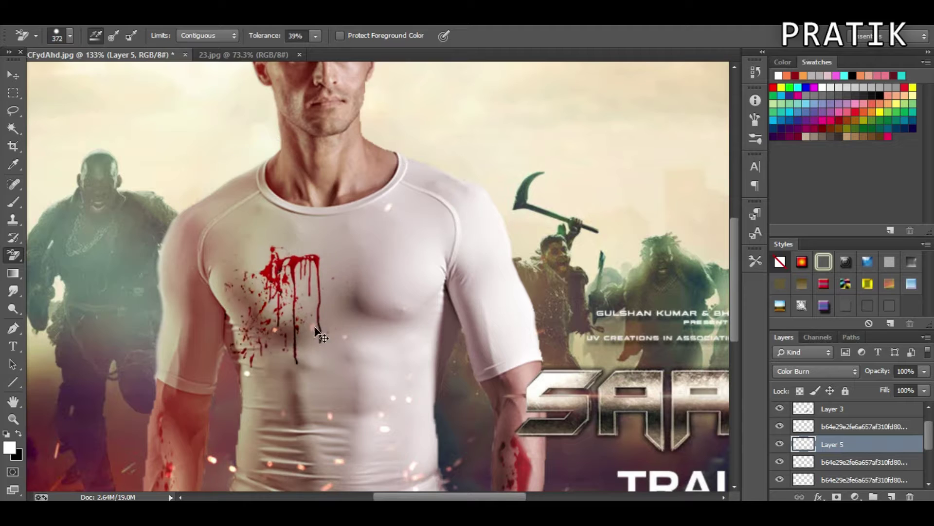
pyautogui.hotkey('ctrl', 't')
pyautogui.press('Return')
pyautogui.hotkey('shift', 'e')
pyautogui.scroll(2, 355, 317)
pyautogui.scroll(1, 355, 316)
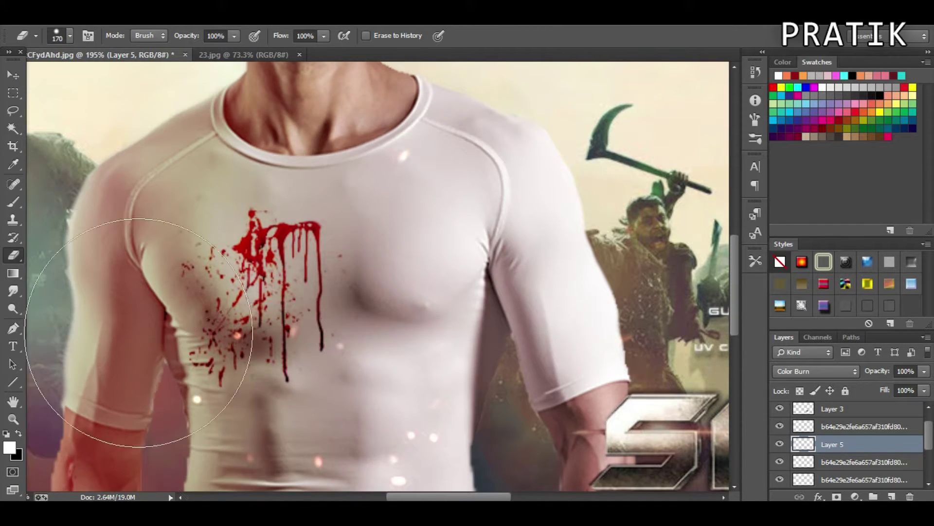
pyautogui.scroll(1, 141, 321)
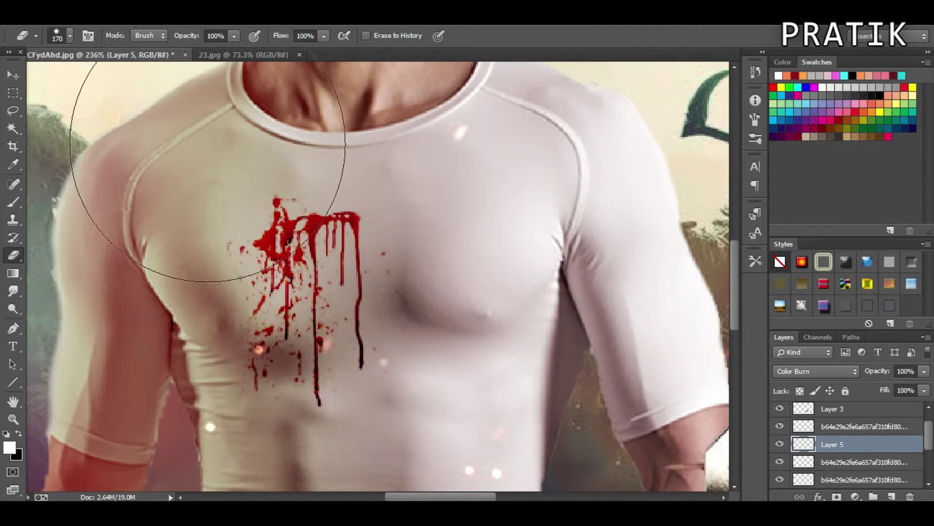
# - Try warping the Layer 5 blood splatter, then cancel the unwanted warp
pyautogui.scroll(-3, 547, 340)
pyautogui.scroll(-3, 547, 340)
pyautogui.scroll(2, 355, 337)
pyautogui.scroll(3, 355, 336)
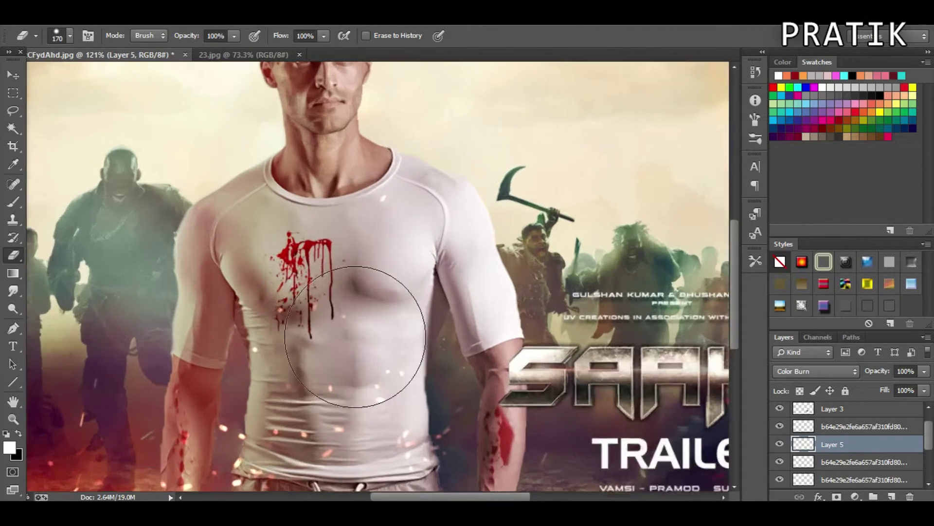
pyautogui.scroll(1, 355, 336)
pyautogui.hotkey('ctrl', 't')
pyautogui.rightClick(306, 308)
pyautogui.click(328, 172)
pyautogui.moveTo(276, 268); pyautogui.dragTo(318, 281)
pyautogui.press('Escape')
# - Warp the blood splatter so it curves along the chest under the T-shirt
pyautogui.hotkey('ctrl', 't')
pyautogui.rightClick(333, 279)
pyautogui.click(355, 150)
pyautogui.moveTo(302, 344); pyautogui.dragTo(302, 366)
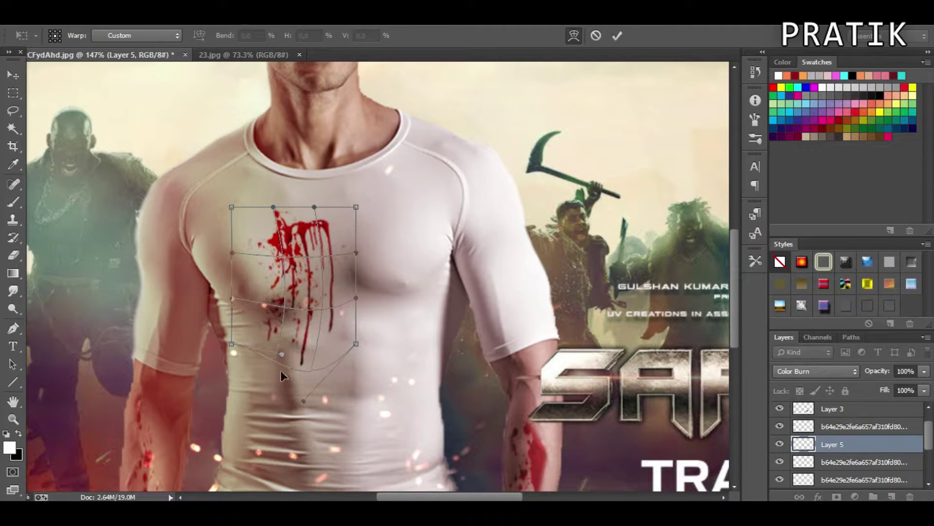
pyautogui.press('Return')
# - Fit the whole poster in view and select the two blood copy layers' opacity setting
pyautogui.press('e')
pyautogui.hotkey('ctrl', '0')
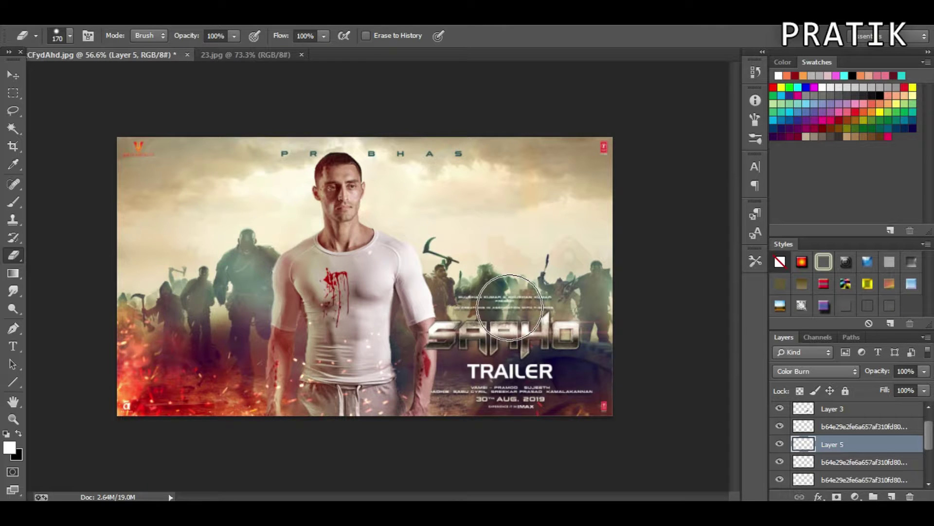
pyautogui.scroll(2, 472, 292)
pyautogui.click(853, 425)
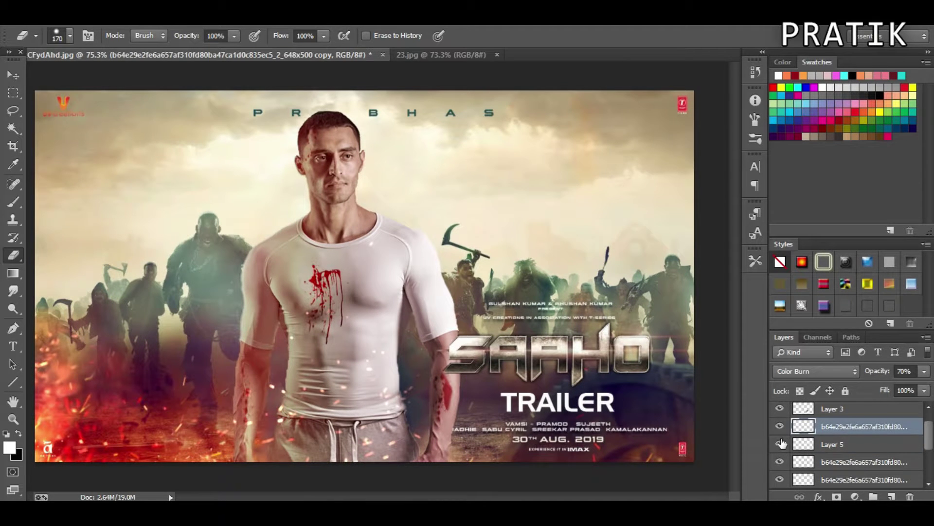
pyautogui.click(849, 466)
pyautogui.click(924, 371)
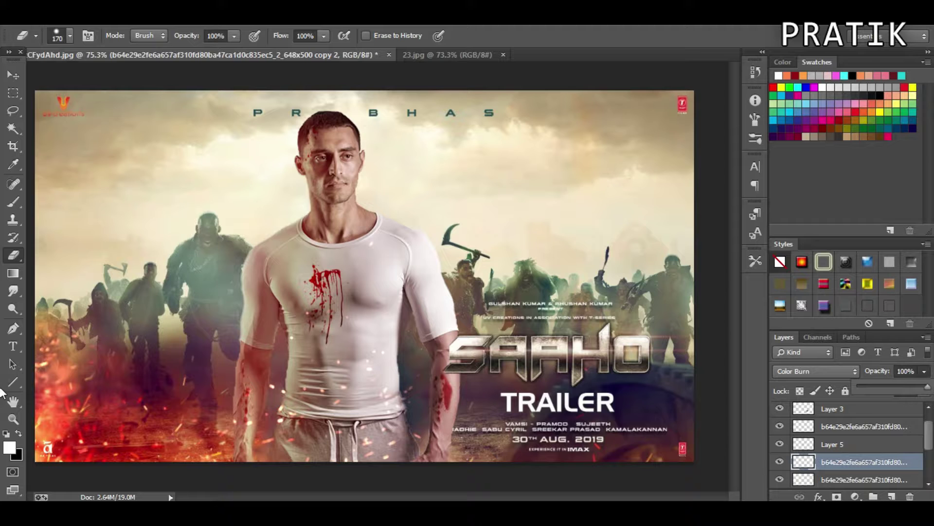
# - Move the blood copy down onto the model's neck with Free Transform
pyautogui.scroll(2, 371, 152)
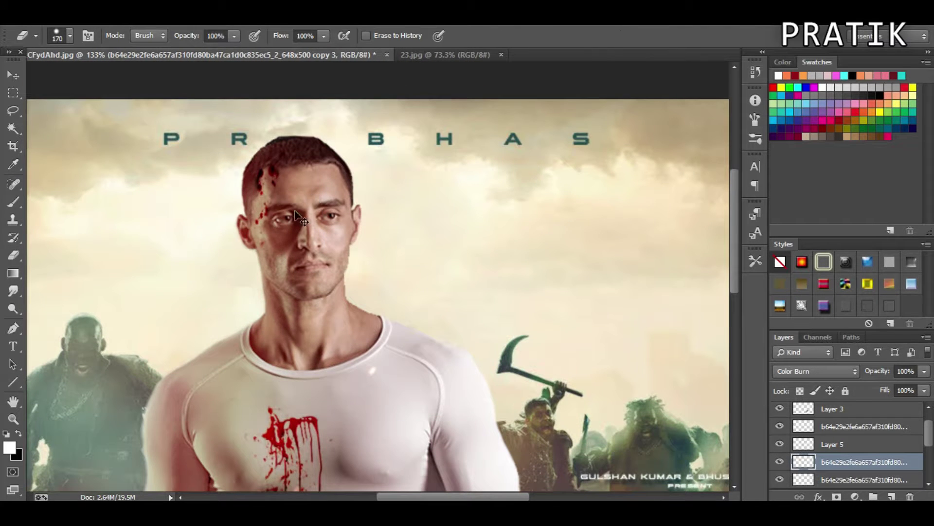
pyautogui.hotkey('ctrl', 't')
pyautogui.moveTo(281, 376)
pyautogui.mouseDown()
pyautogui.moveTo(283, 366)
pyautogui.moveTo(277, 389)
pyautogui.mouseUp()
pyautogui.press('Return')
# - Switch to the Eraser and select the next blood layer down
pyautogui.press('e')
pyautogui.scroll(-2, 292, 317)
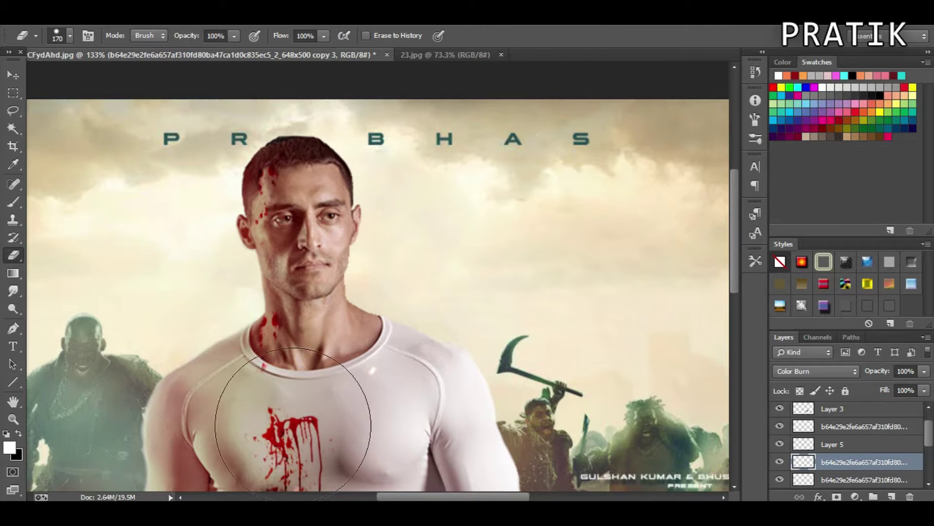
pyautogui.scroll(2, 375, 282)
pyautogui.scroll(-2, 375, 355)
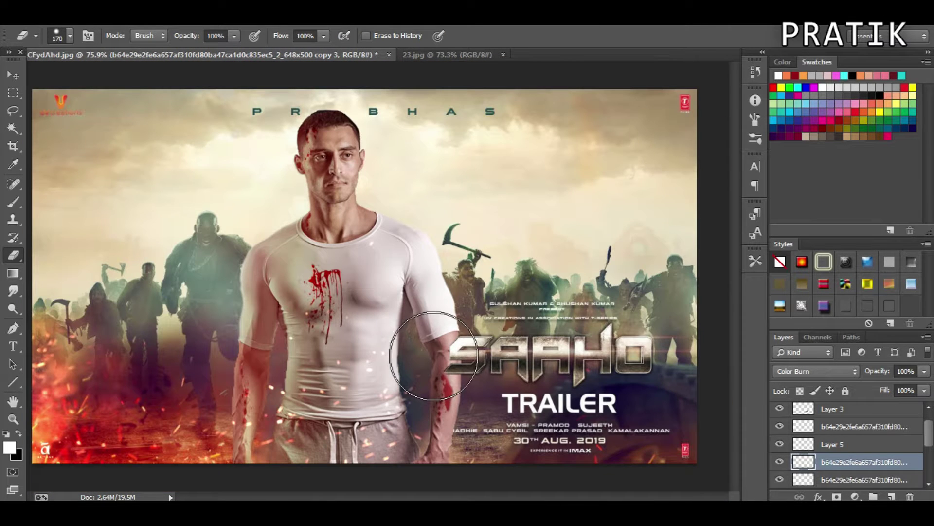
pyautogui.hotkey('alt', '[')
pyautogui.hotkey('alt', '[')
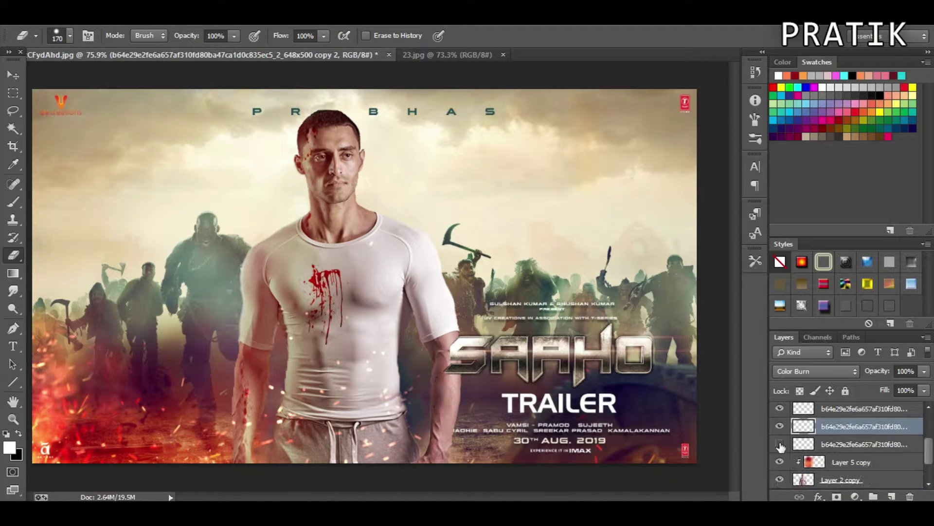
pyautogui.scroll(3, 504, 421)
pyautogui.scroll(2, 410, 379)
# - Shrink the eraser brush and clean up the lower blood layer
pyautogui.hotkey('alt', ']')
pyautogui.hotkey('alt', ']')
pyautogui.rightClick(384, 298)
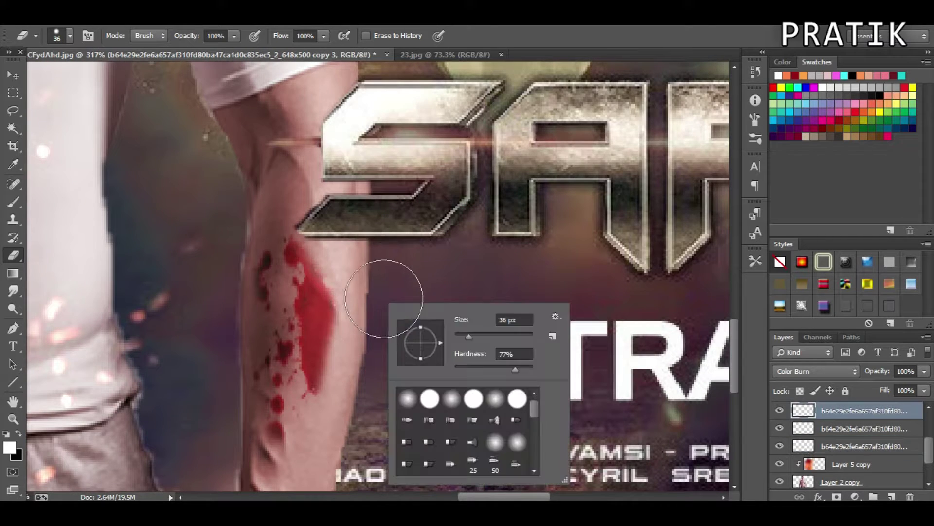
pyautogui.press('Return')
pyautogui.hotkey('alt', '[')
pyautogui.hotkey('alt', '[')
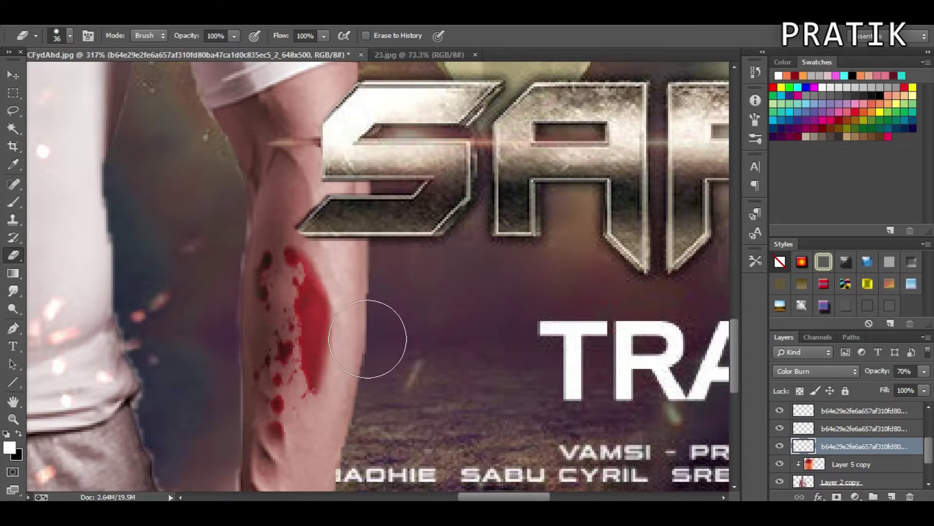
pyautogui.scroll(-7, 338, 424)
pyautogui.hotkey('alt', '[')
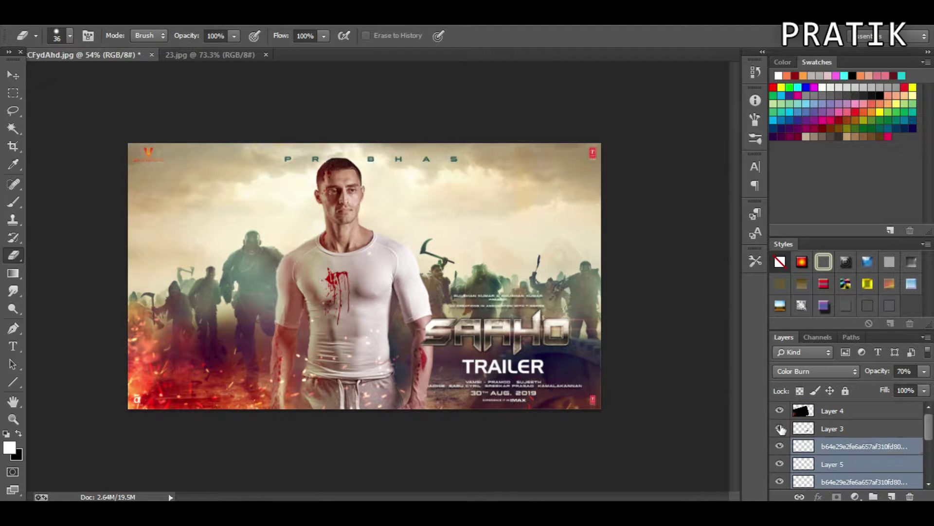
# - Group the blood layers, then search Google Images for 'light spark overlay'
pyautogui.hotkey('ctrl', 'g')
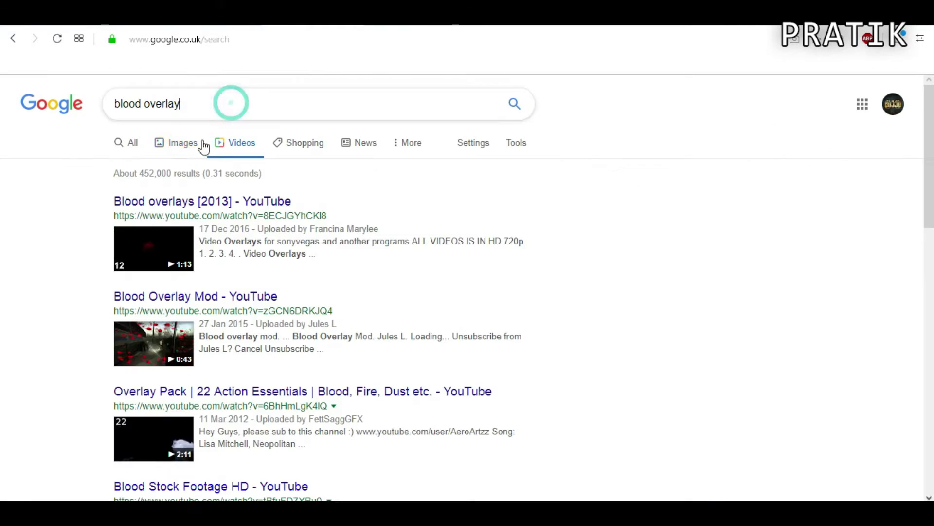
pyautogui.click(204, 146)
pyautogui.tripleClick(215, 92)
pyautogui.write('light ss')
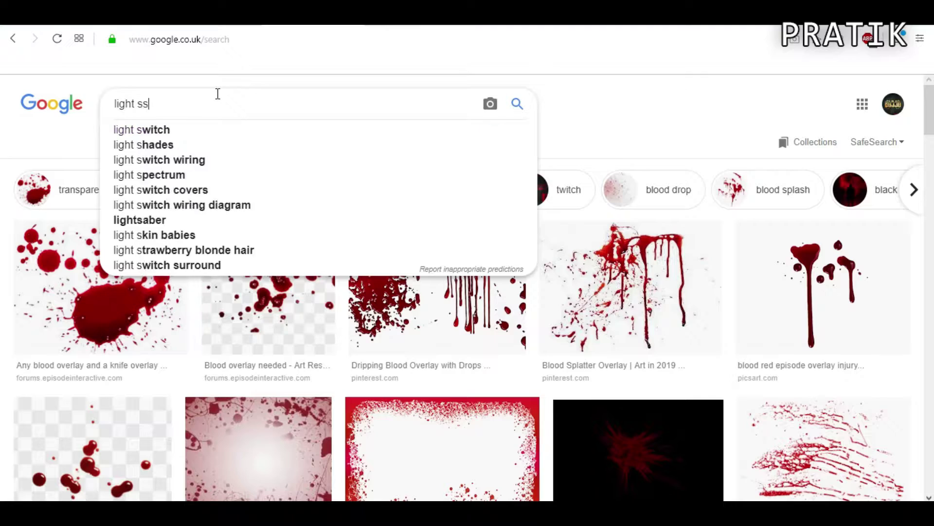
pyautogui.write('park overlay')
pyautogui.press('Return')
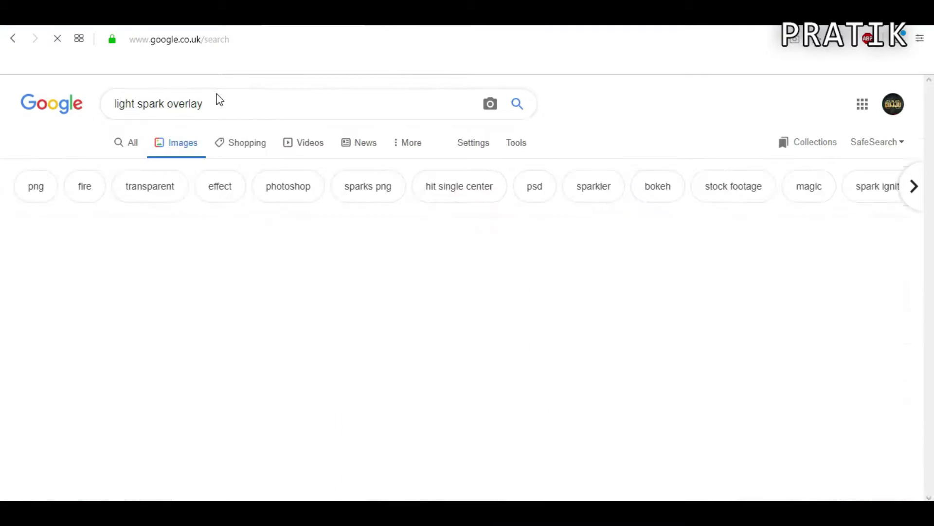
# - Change the search to 'light flare overlay' and copy a golden lens flare image
pyautogui.scroll(-10, 344, 335)
pyautogui.scroll(10, 344, 335)
pyautogui.doubleClick(143, 99)
pyautogui.write('flare')
pyautogui.scroll(-5, 229, 292)
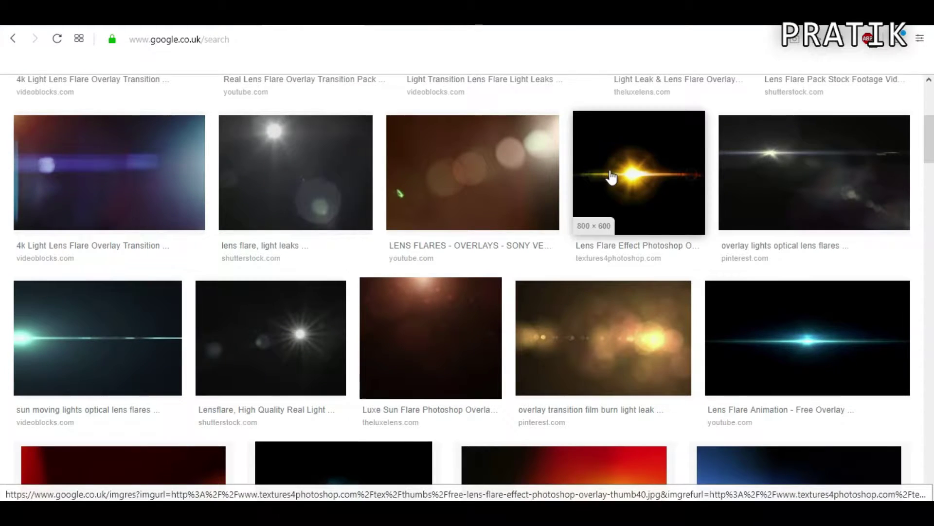
pyautogui.click(841, 402)
pyautogui.rightClick(671, 159)
pyautogui.click(720, 287)
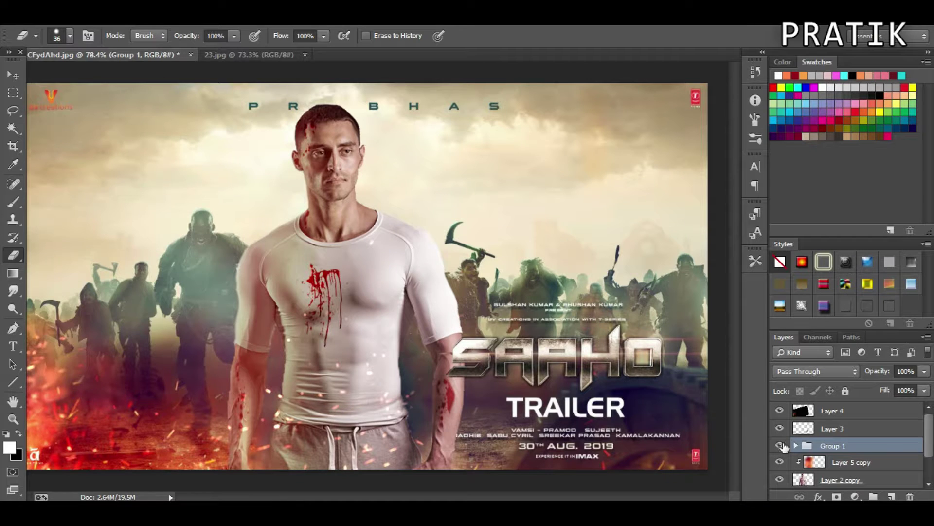
# - Paste the golden lens flare into the poster, recopying it after a wrong paste
pyautogui.hotkey('ctrl', 'v')
pyautogui.hotkey('alt', 'Tab')
pyautogui.rightClick(658, 220)
pyautogui.click(696, 349)
pyautogui.hotkey('alt', 'Tab')
pyautogui.hotkey('ctrl', 'v')
# - Shrink the flare and move it toward the SAAHO title
pyautogui.hotkey('ctrl', 't')
pyautogui.moveTo(150, 156); pyautogui.dragTo(271, 223)
pyautogui.moveTo(439, 312)
pyautogui.mouseDown()
pyautogui.moveTo(463, 312)
pyautogui.moveTo(546, 355)
pyautogui.mouseUp()
pyautogui.press('Return')
pyautogui.scroll(3, 546, 355)
# - Shift the flare's hue to -180, blend it in Screen mode, and place it on SAAHO
pyautogui.hotkey('ctrl', 'u')
pyautogui.moveTo(612, 235); pyautogui.dragTo(543, 234)
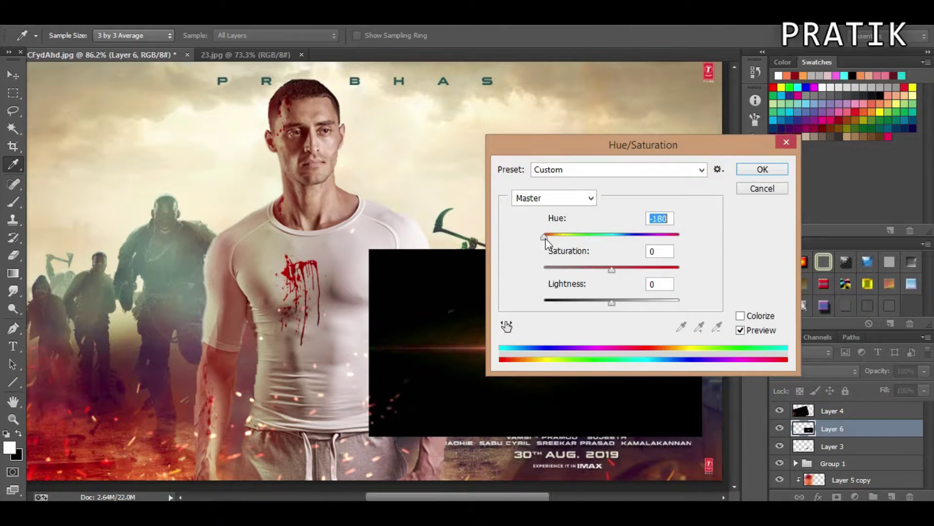
pyautogui.press('Return')
pyautogui.press('e')
pyautogui.click(783, 128)
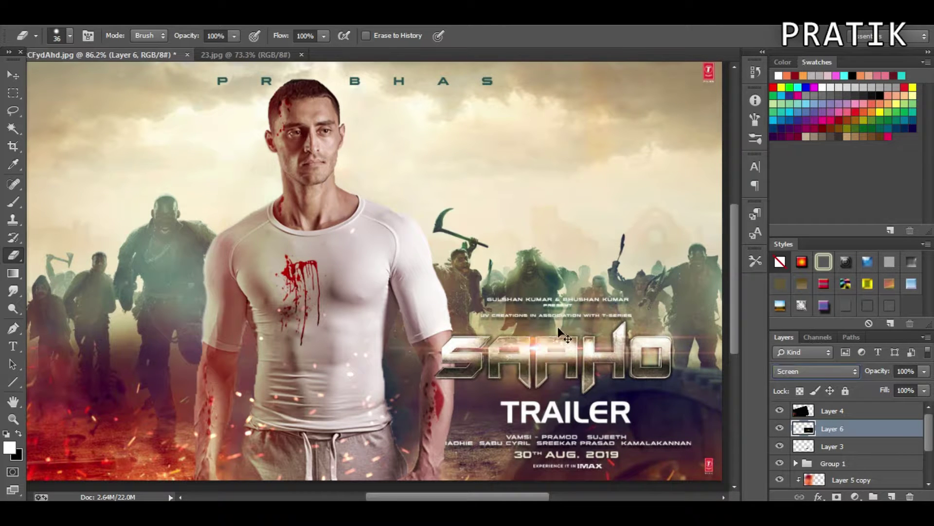
pyautogui.hotkey('ctrl', 't')
pyautogui.moveTo(455, 370); pyautogui.dragTo(507, 374)
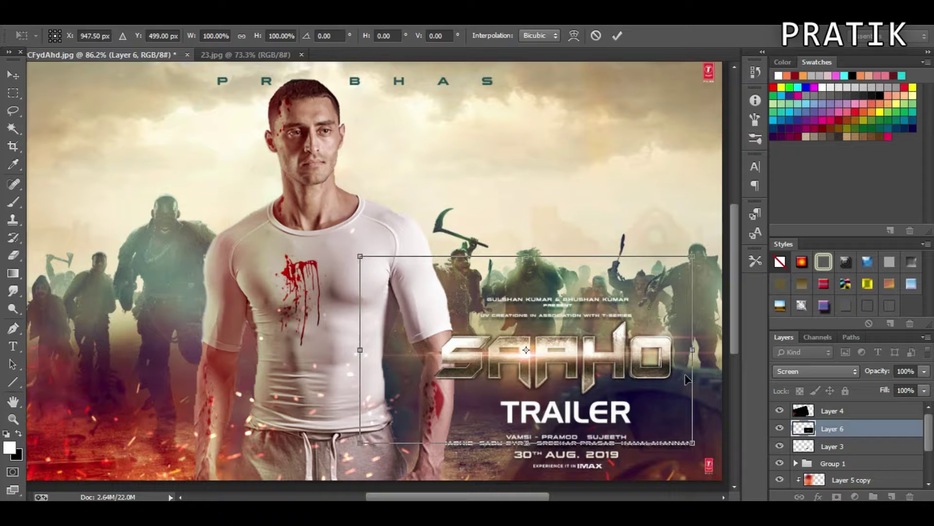
pyautogui.press('Return')
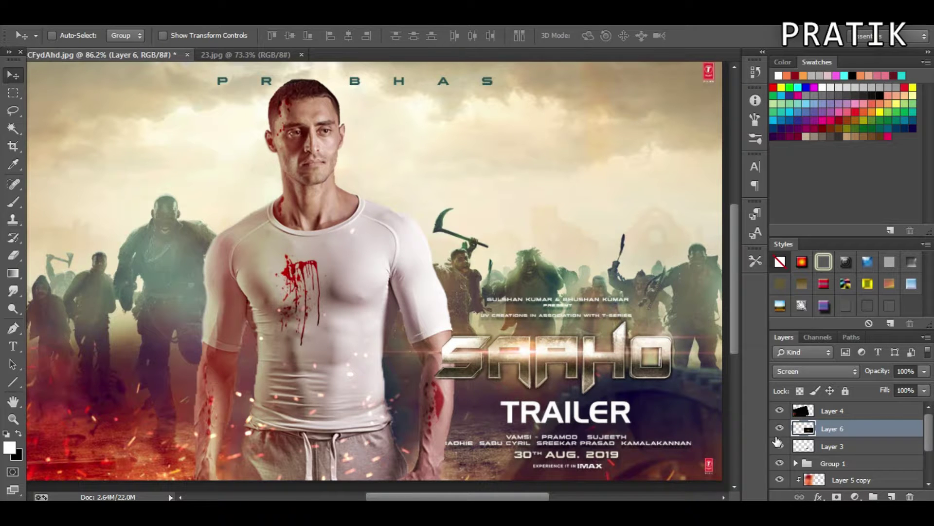
# - Select Layer 3 with the Eraser to clean up the arm, fitting the poster in view
pyautogui.click(834, 446)
pyautogui.press('e')
pyautogui.scroll(3, 395, 368)
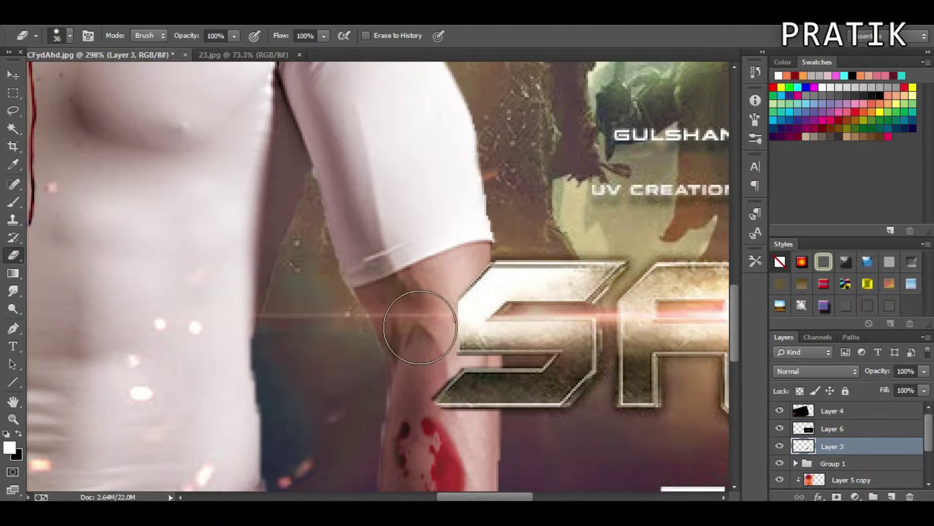
pyautogui.hotkey('ctrl', '0')
# - Reposition the Layer 6 content on the arm with Free Transform
pyautogui.click(832, 429)
pyautogui.hotkey('ctrl', 't')
pyautogui.moveTo(542, 360); pyautogui.dragTo(569, 382)
pyautogui.press('Return')
pyautogui.press('v')
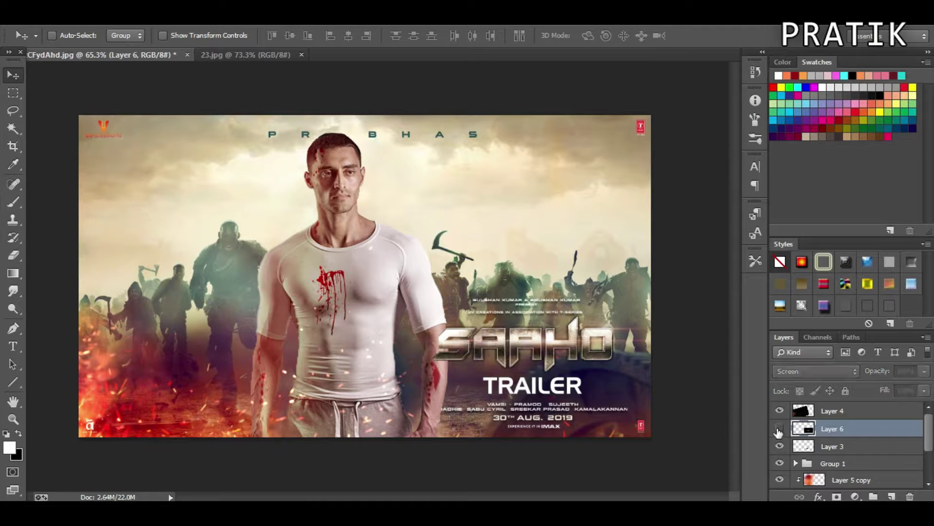
# - Return to the Eraser and adjust its brush size
pyautogui.scroll(1, 366, 273)
pyautogui.press('e')
pyautogui.rightClick(559, 405)
pyautogui.press('Escape')
pyautogui.rightClick(560, 404)
# - Group Layer 6 and Layer 3 as 'name' and rename Group 1 to 'blood'
pyautogui.press('Escape')
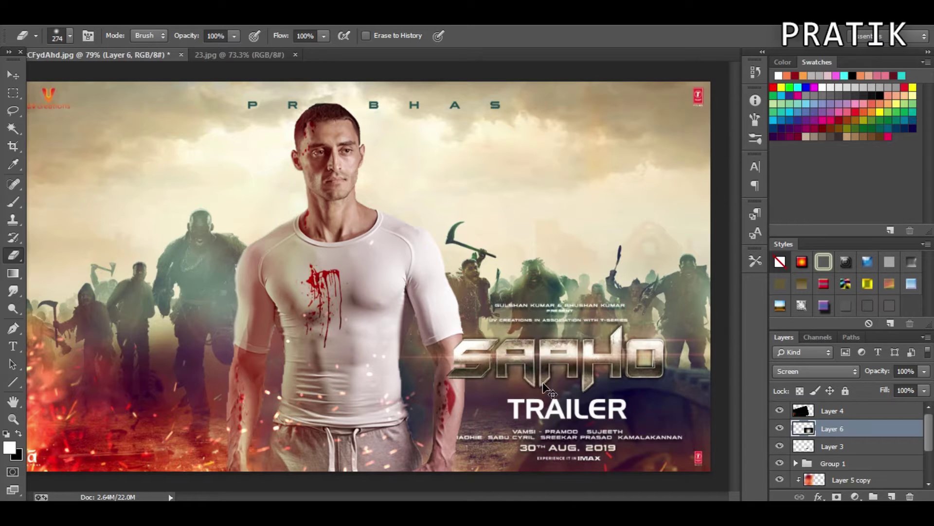
pyautogui.scroll(-1, 552, 273)
pyautogui.keyDown('shift'); pyautogui.click(833, 445); pyautogui.keyUp('shift')
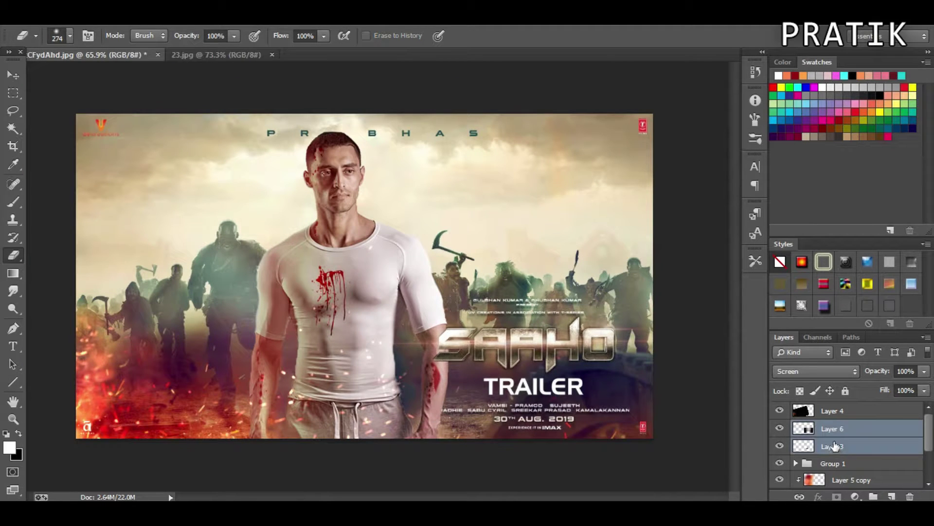
pyautogui.hotkey('ctrl', 'g')
pyautogui.write('ame')
pyautogui.click(833, 444)
pyautogui.write('blood')
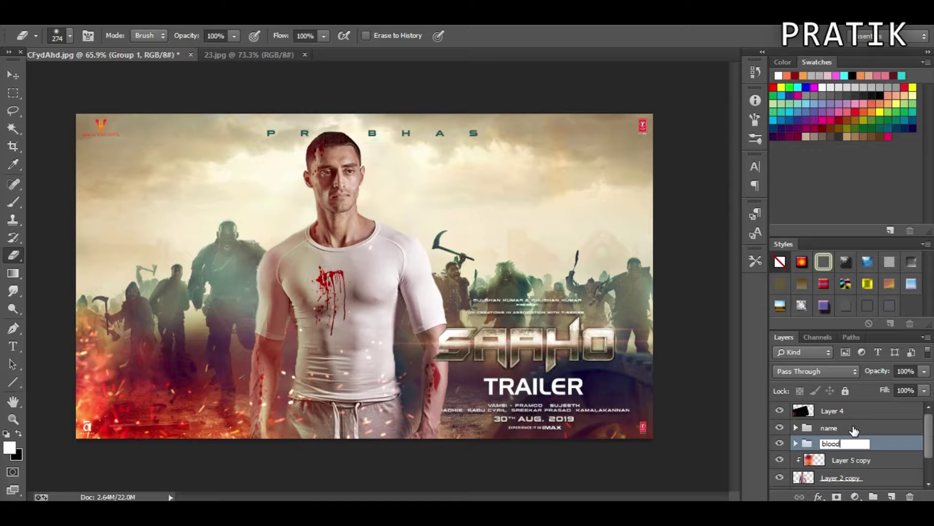
pyautogui.press('Return')
# - Select Layer 5 copy and compare the working poster against the reference poster
pyautogui.scroll(-2, 855, 430)
pyautogui.click(787, 430)
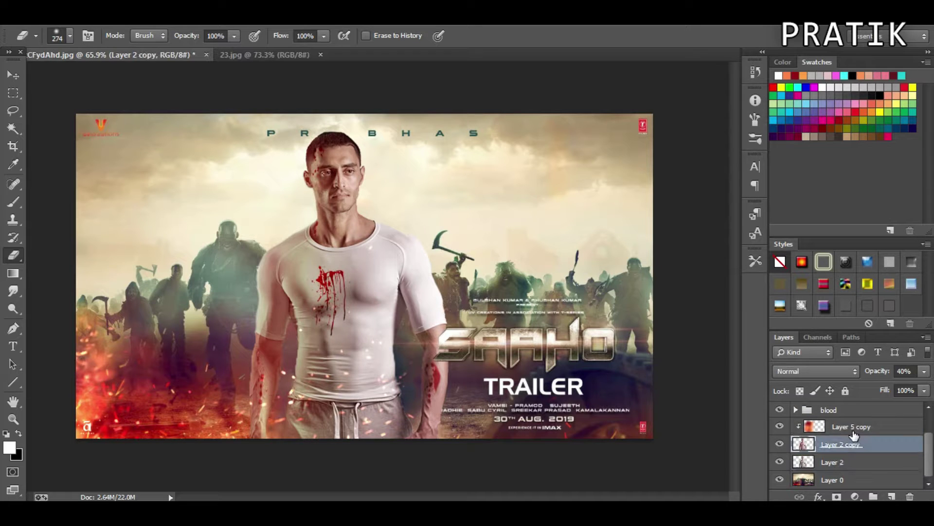
pyautogui.click(269, 55)
pyautogui.click(108, 55)
pyautogui.click(260, 54)
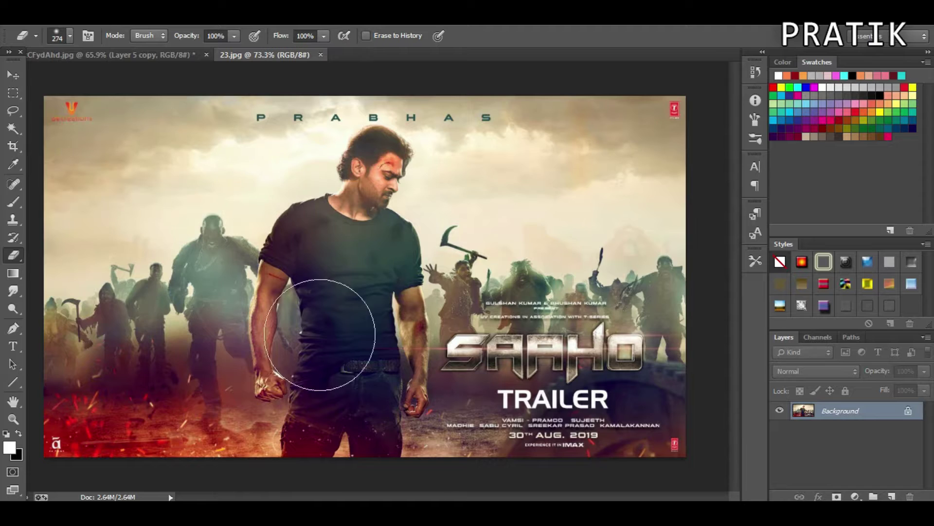
pyautogui.keyDown('alt'); pyautogui.scroll(3, 375, 396); pyautogui.keyUp('alt')
pyautogui.scroll(-2, 375, 407)
pyautogui.keyDown('alt'); pyautogui.scroll(-3, 192, 96); pyautogui.keyUp('alt')
pyautogui.keyDown('alt'); pyautogui.scroll(2, 302, 117); pyautogui.keyUp('alt')
pyautogui.hotkey('ctrl', 'Tab')
# - Duplicate fire glow Layer 4, then rotate, enlarge and shift the copy up-right
pyautogui.click(830, 410)
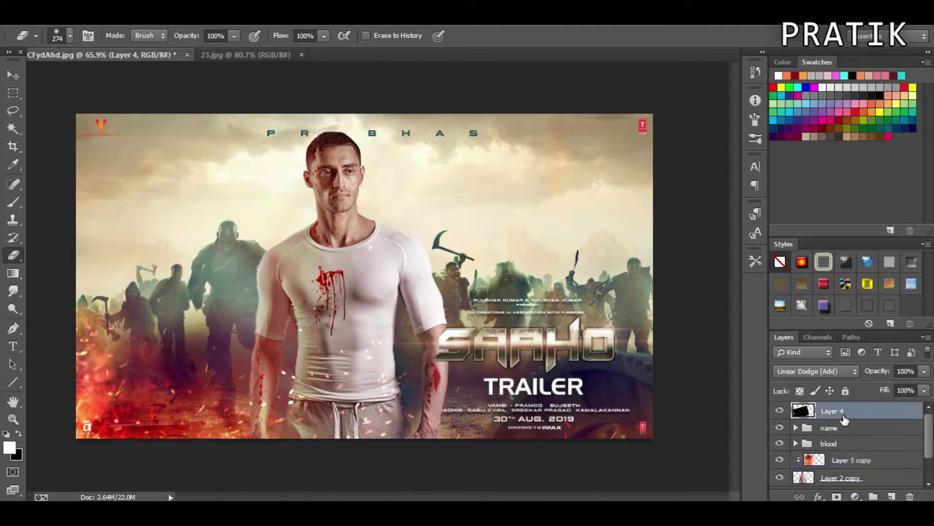
pyautogui.hotkey('ctrl', 'j')
pyautogui.hotkey('ctrl', 't')
pyautogui.keyDown('alt'); pyautogui.scroll(-2, 722, 469); pyautogui.keyUp('alt')
pyautogui.moveTo(722, 469); pyautogui.dragTo(636, 142)
pyautogui.moveTo(498, 346); pyautogui.dragTo(544, 290)
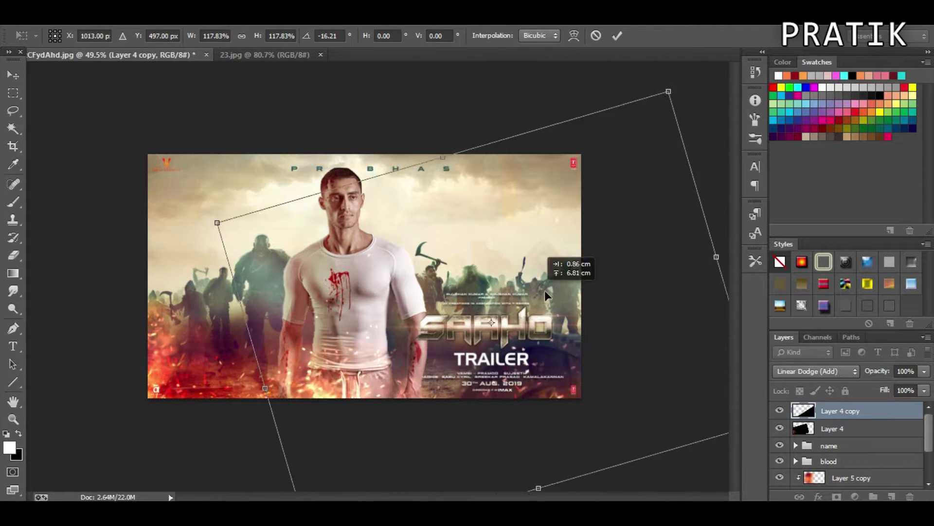
pyautogui.press('Return')
# - Erase the glow copy's edges and toggle its visibility to compare
pyautogui.press('e')
pyautogui.keyDown('alt'); pyautogui.scroll(2, 289, 418); pyautogui.keyUp('alt')
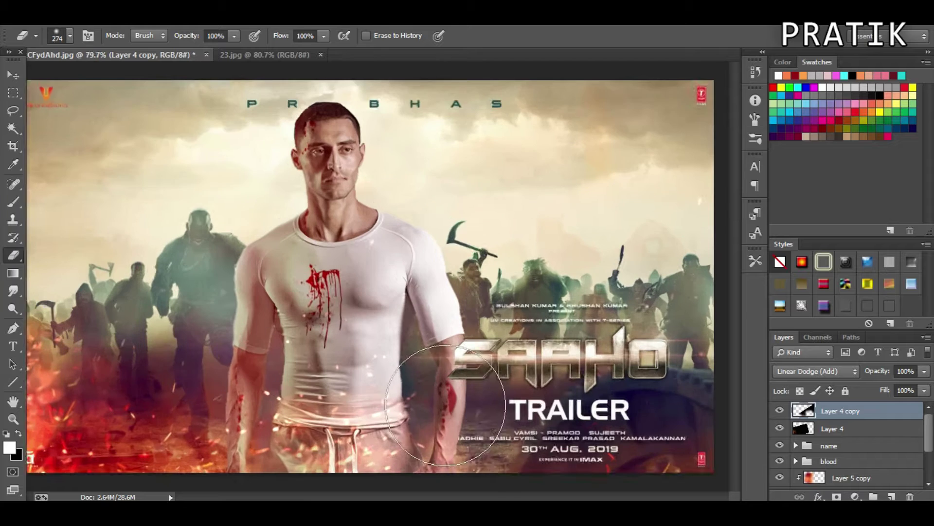
pyautogui.hotkey('ctrl', 't')
pyautogui.press('Escape')
pyautogui.keyDown('alt'); pyautogui.scroll(1, 542, 390); pyautogui.keyUp('alt')
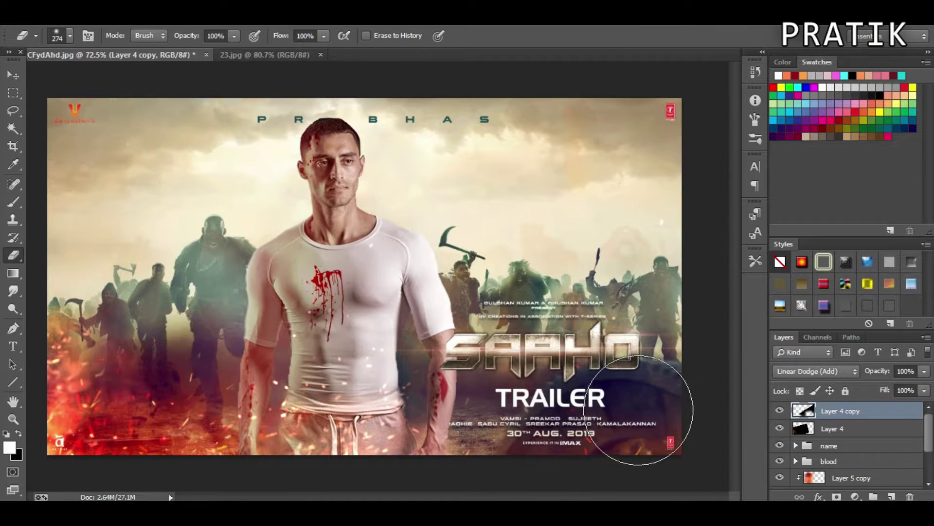
pyautogui.click(779, 412)
pyautogui.click(779, 412)
# - Group both fire glow layers into a group named 'fire'
pyautogui.keyDown('shift'); pyautogui.click(837, 428); pyautogui.keyUp('shift')
pyautogui.hotkey('ctrl', 'g')
pyautogui.doubleClick(829, 410)
pyautogui.press('Return')
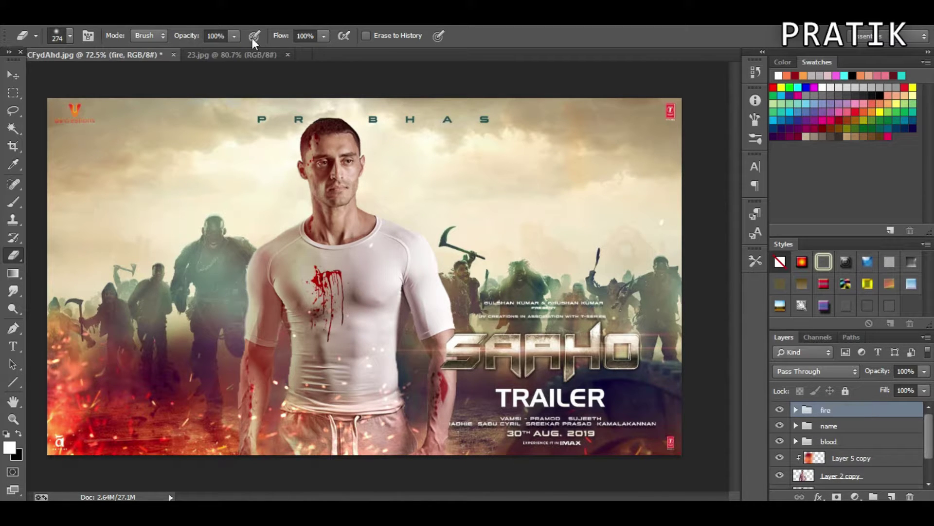
# - Compare against the reference poster, then select Layer 5 copy
pyautogui.keyDown('alt'); pyautogui.scroll(5, 326, 155); pyautogui.keyUp('alt')
pyautogui.keyDown('alt'); pyautogui.scroll(-6, 312, 147); pyautogui.keyUp('alt')
pyautogui.click(209, 51)
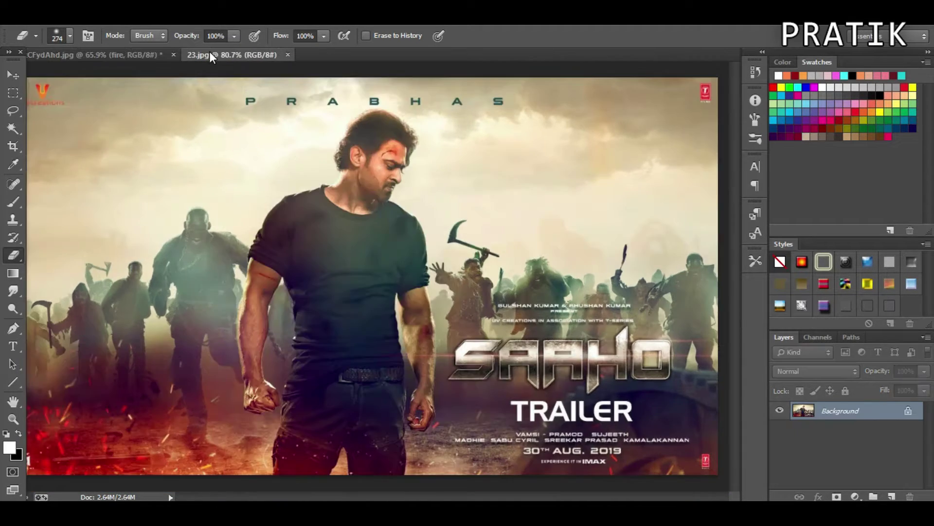
pyautogui.click(102, 54)
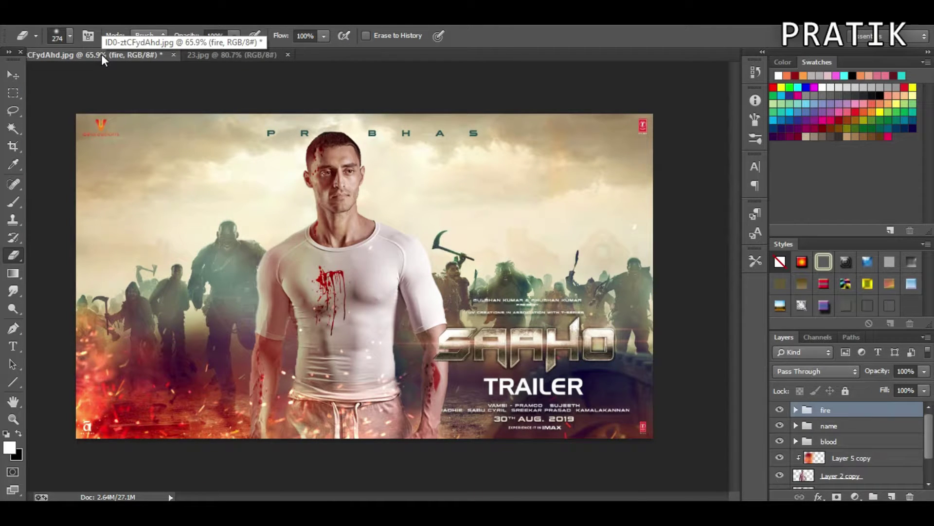
pyautogui.click(787, 459)
# - Add a new empty layer clipped to Layer 5 copy as a clipping mask
pyautogui.click(894, 496)
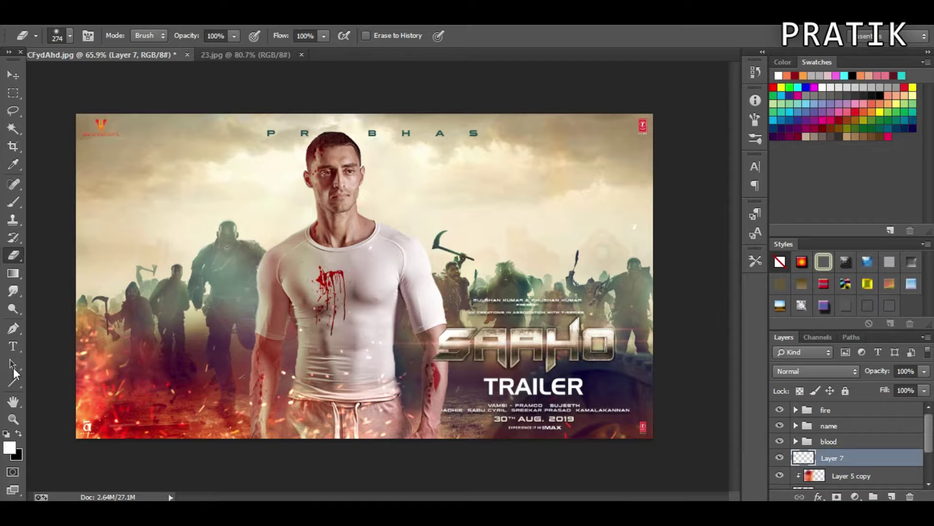
pyautogui.hotkey('ctrl', 'z')
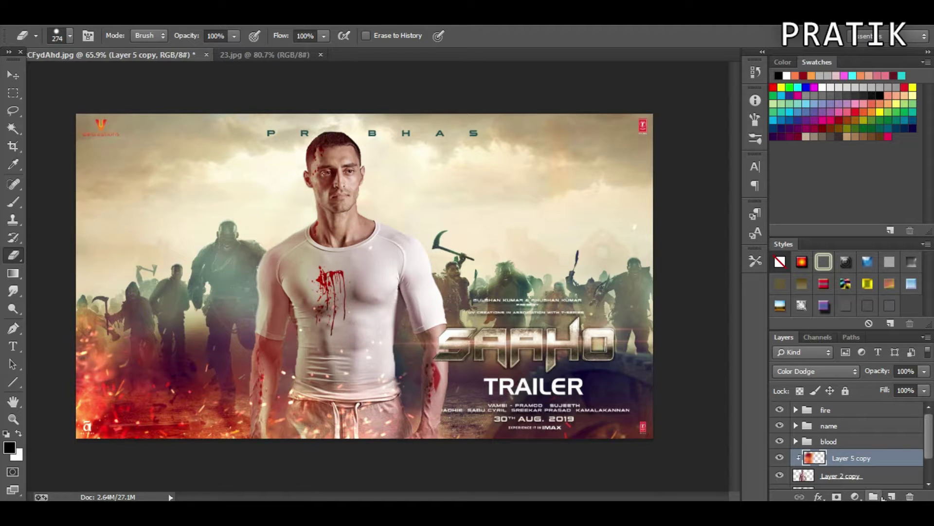
pyautogui.click(890, 496)
pyautogui.rightClick(852, 457)
pyautogui.click(429, 203)
pyautogui.press('b')
pyautogui.hotkey('ctrl', 'z')
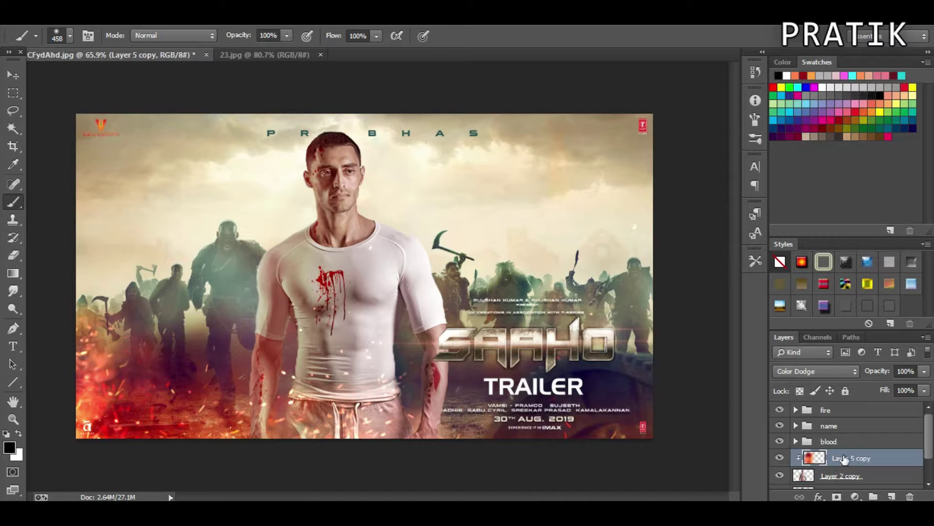
pyautogui.click(891, 496)
pyautogui.rightClick(852, 457)
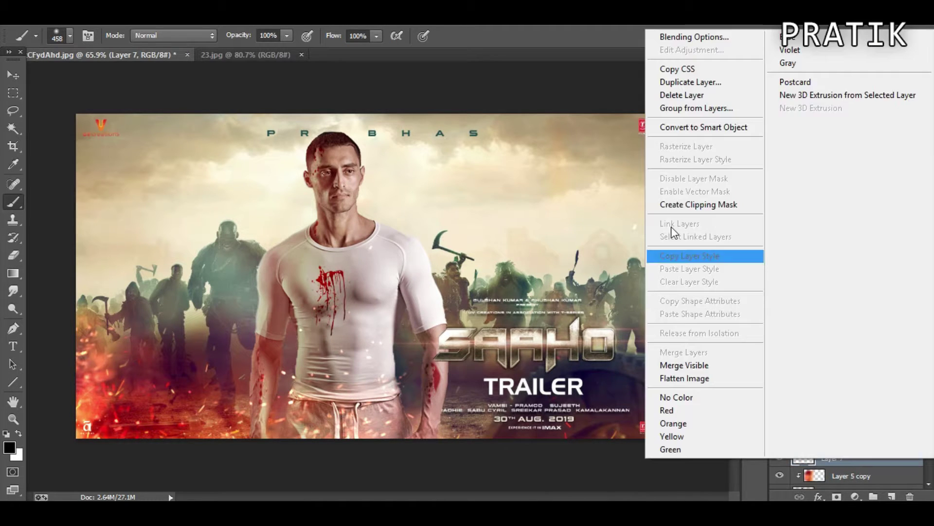
pyautogui.click(438, 209)
# - Paint dark strokes on the clipped layer with a smaller Brush
pyautogui.rightClick(426, 194)
pyautogui.press('Return')
pyautogui.press('[')
pyautogui.press('[')
pyautogui.press('[')
pyautogui.moveTo(375, 126); pyautogui.dragTo(462, 462)
# - Cycle the stroke layer's blend mode from Multiply to Overlay
pyautogui.click(816, 371)
pyautogui.click(788, 144)
pyautogui.press('Down')
pyautogui.press('Down')
pyautogui.press('Down')
pyautogui.press('Down')
pyautogui.press('Down')
pyautogui.press('Down')
pyautogui.press('Down')
pyautogui.press('Up')
pyautogui.press('Up')
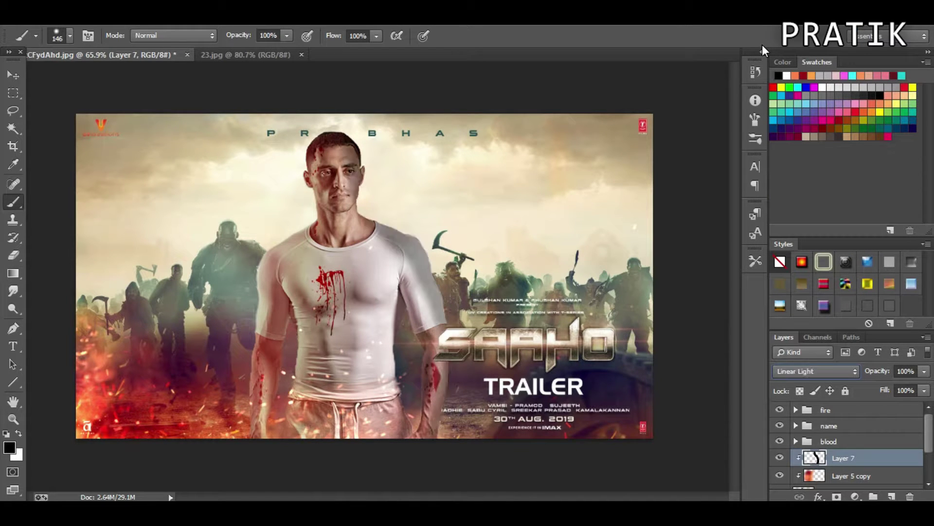
pyautogui.press('Up')
pyautogui.press('Up')
pyautogui.press('Up')
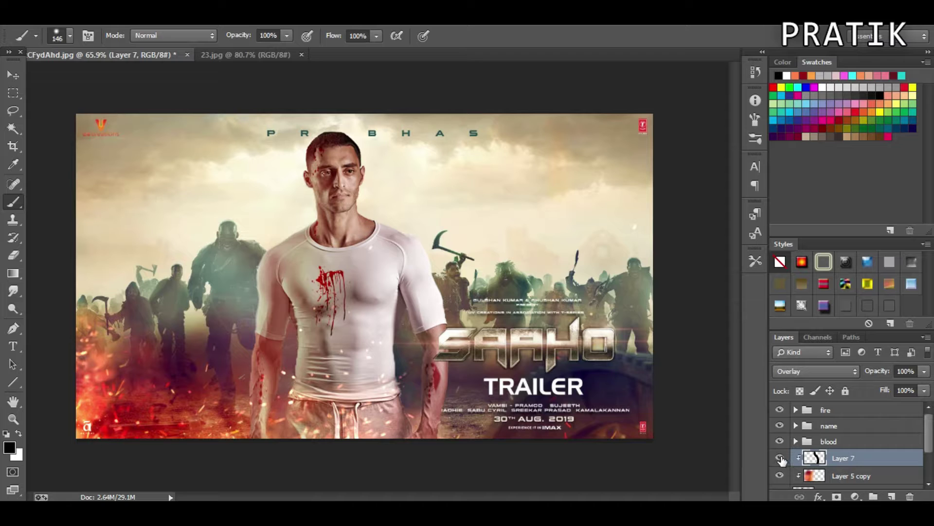
# - Enlarge and tilt the dark stroke layer, Layer 7, then toggle it to compare
pyautogui.hotkey('ctrl', 't')
pyautogui.moveTo(511, 265); pyautogui.dragTo(502, 287)
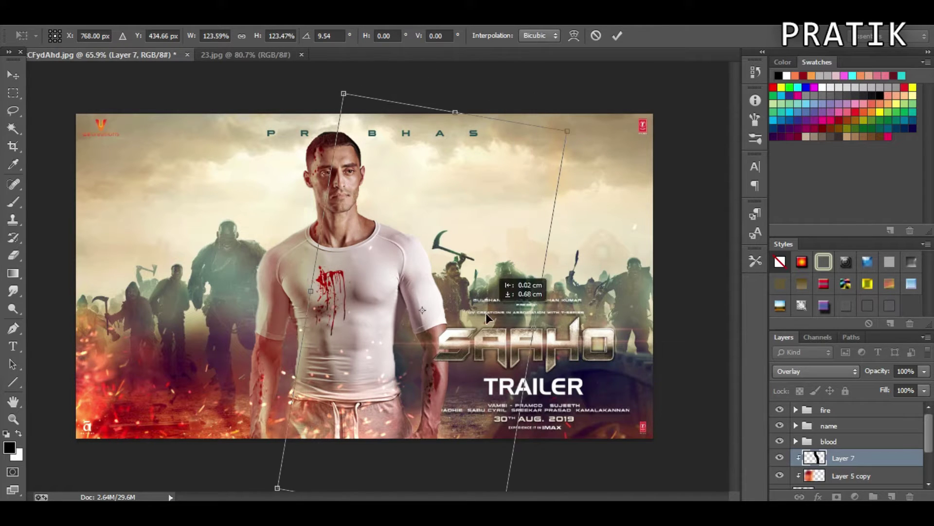
pyautogui.press('Escape')
pyautogui.doubleClick(780, 458)
pyautogui.click(779, 458)
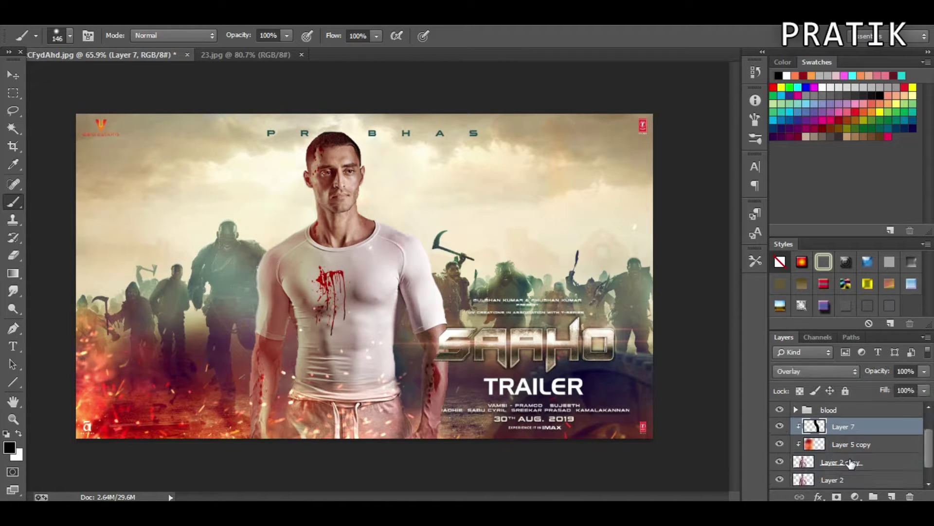
# - Group Layer 7 with Layer 5 copy and Layer 2 copy
pyautogui.click(780, 458)
pyautogui.scroll(-2, 827, 462)
pyautogui.keyDown('shift'); pyautogui.click(863, 462); pyautogui.keyUp('shift')
pyautogui.hotkey('ctrl', 'g')
pyautogui.click(779, 446)
pyautogui.click(779, 445)
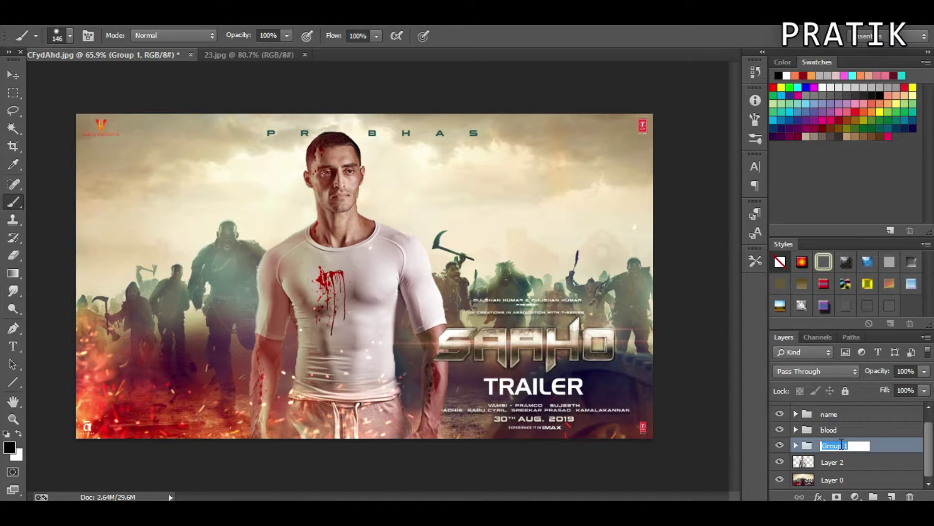
# - Name the new group 'color' and toggle it and Layer 7 to compare the shirt
pyautogui.write('lor')
pyautogui.press('Return')
pyautogui.click(796, 446)
pyautogui.click(854, 462)
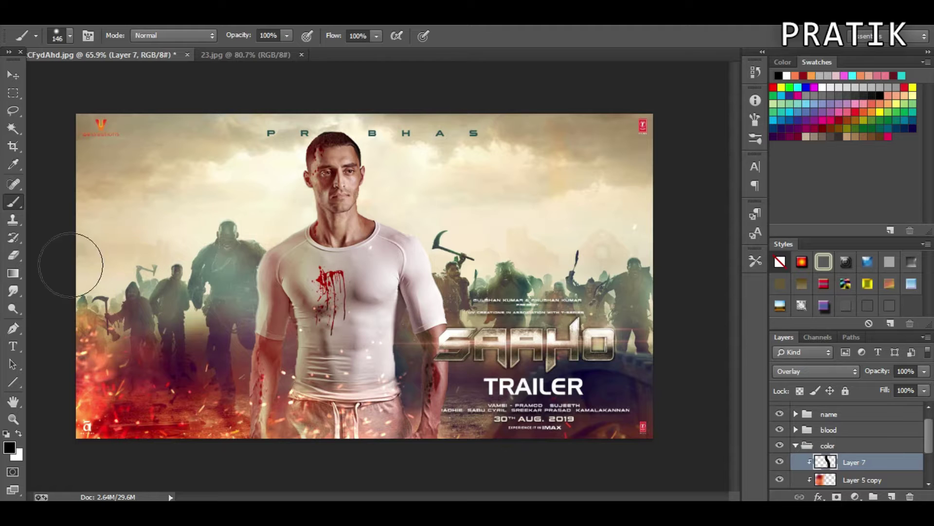
pyautogui.click(780, 462)
pyautogui.click(796, 446)
pyautogui.click(780, 462)
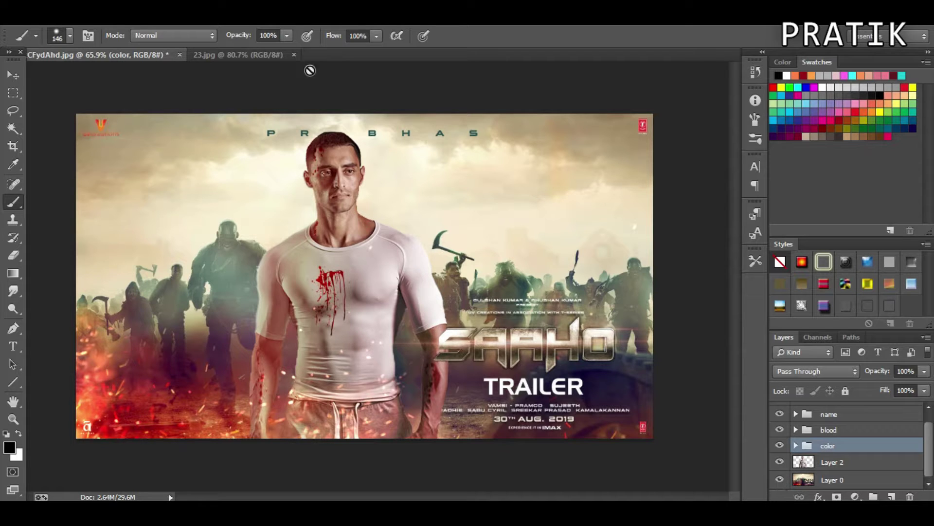
# - Compare the working poster against the reference poster
pyautogui.click(220, 50)
pyautogui.click(98, 55)
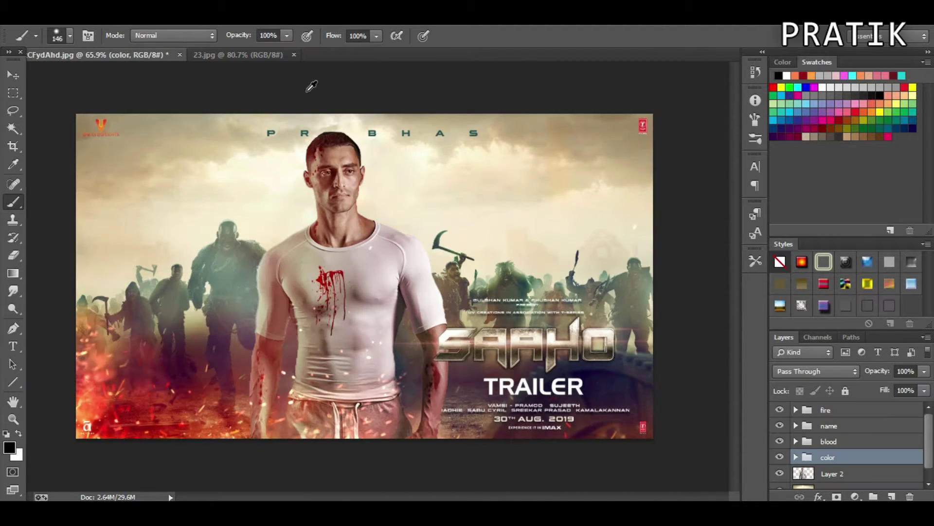
pyautogui.scroll(2, 353, 132)
pyautogui.scroll(2, 411, 178)
# - Type a trial name with the Type tool, then undo it
pyautogui.click(5, 346)
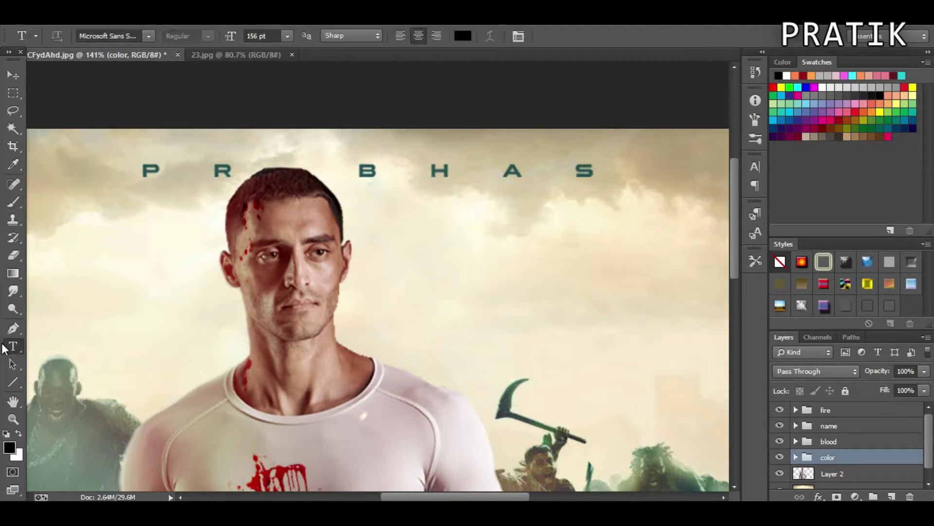
pyautogui.click(445, 287)
pyautogui.write('PRATIK')
pyautogui.hotkey('ctrl', 'z')
pyautogui.doubleClick(806, 461)
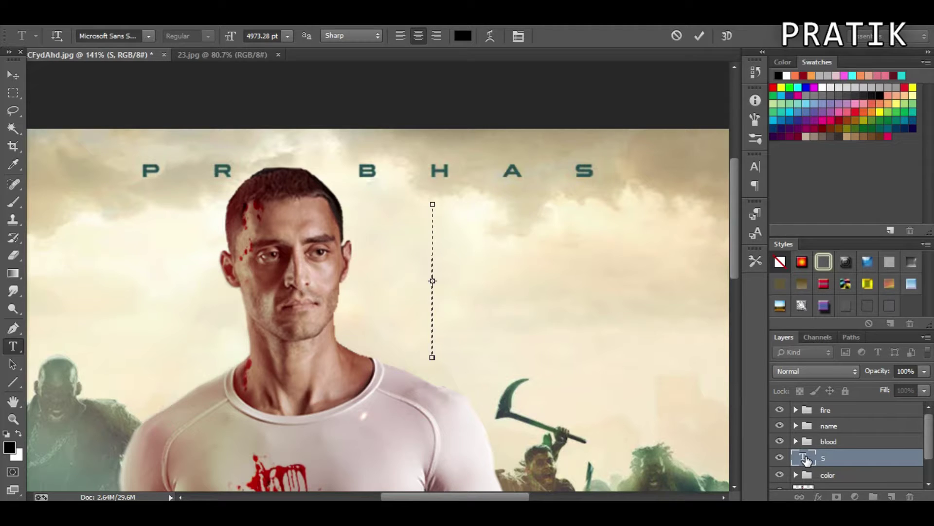
pyautogui.click(826, 409)
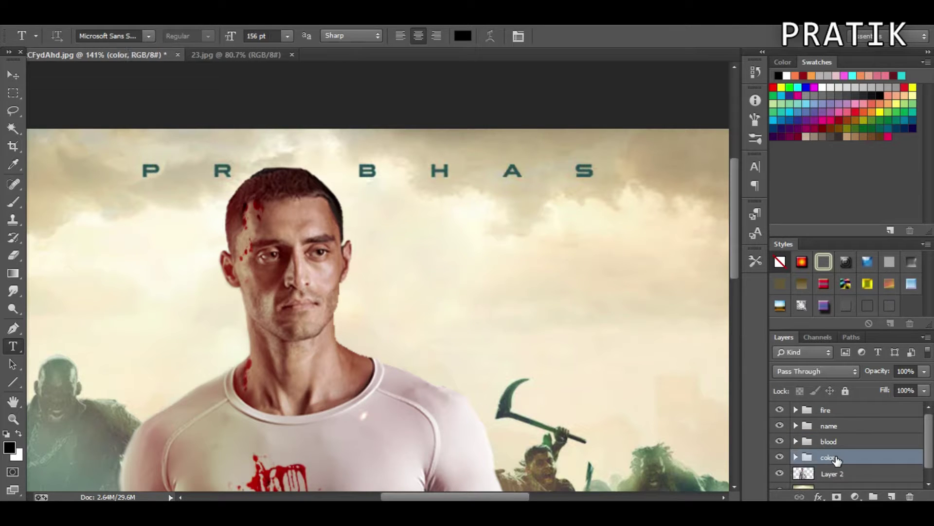
# - Add SUBSCRIBE as new text on the poster
pyautogui.click(893, 497)
pyautogui.click(431, 304)
pyautogui.write('A')
pyautogui.press('BackSpace')
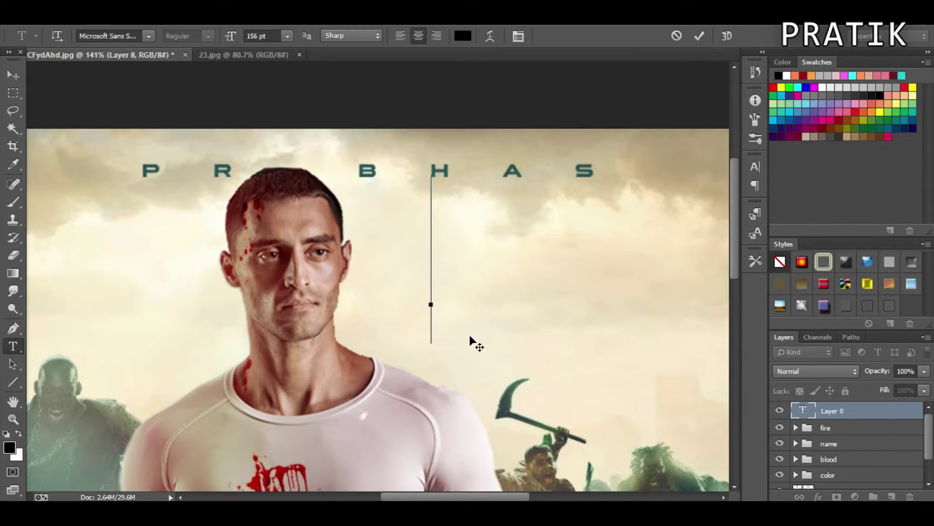
pyautogui.write('SUBSCRIBE')
pyautogui.hotkey('ctrl', 'Return')
# - Shrink SUBSCRIBE, move it up toward the title, and widen its letter spacing
pyautogui.hotkey('ctrl', 't')
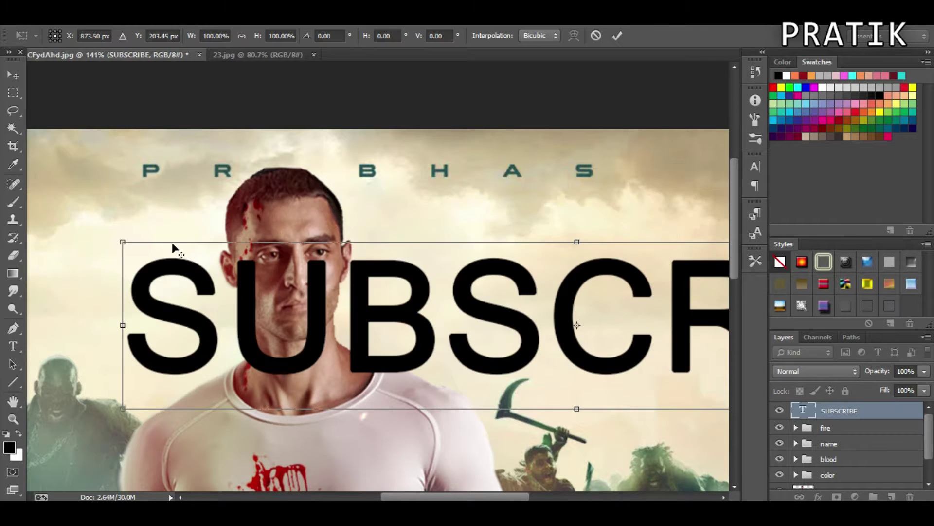
pyautogui.moveTo(116, 245); pyautogui.dragTo(215, 252)
pyautogui.moveTo(316, 273); pyautogui.dragTo(187, 166)
pyautogui.moveTo(691, 271); pyautogui.dragTo(593, 237)
pyautogui.press('Return')
pyautogui.click(754, 167)
pyautogui.moveTo(675, 209); pyautogui.dragTo(701, 210)
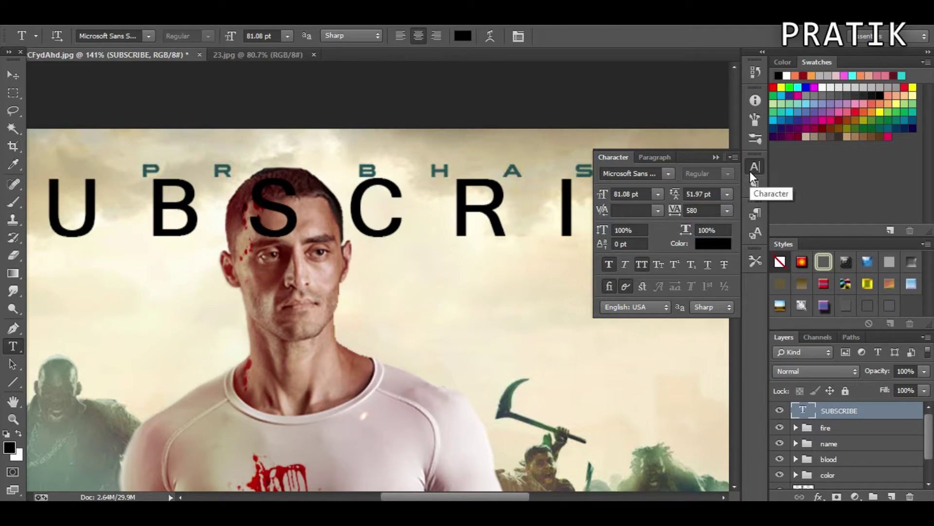
pyautogui.click(755, 167)
# - Rescale SUBSCRIBE smaller, narrower and flatter with Free Transform
pyautogui.hotkey('ctrl', 't')
pyautogui.moveTo(117, 168)
pyautogui.mouseDown()
pyautogui.moveTo(226, 197)
pyautogui.moveTo(141, 166)
pyautogui.mouseUp()
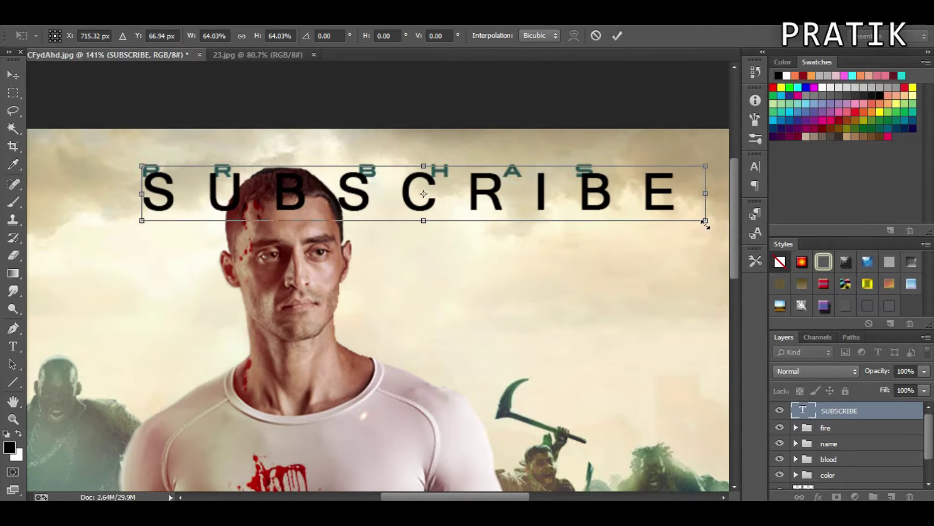
pyautogui.moveTo(706, 167); pyautogui.dragTo(625, 166)
pyautogui.moveTo(387, 206); pyautogui.dragTo(393, 184)
pyautogui.moveTo(625, 177); pyautogui.dragTo(622, 183)
pyautogui.press('Return')
# - Set SUBSCRIBE's tracking to 525, then 580, and its font to Raavi
pyautogui.click(755, 167)
pyautogui.moveTo(677, 210); pyautogui.dragTo(681, 212)
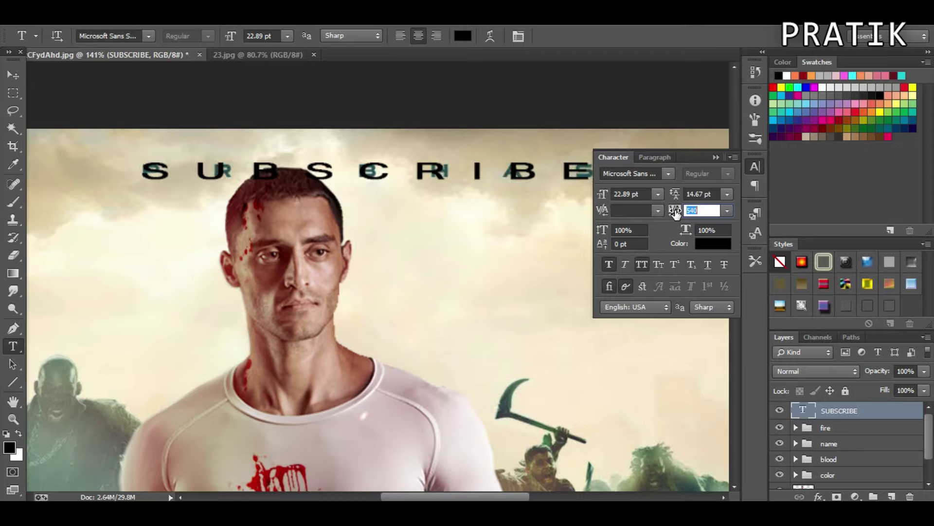
pyautogui.write('525')
pyautogui.press('Return')
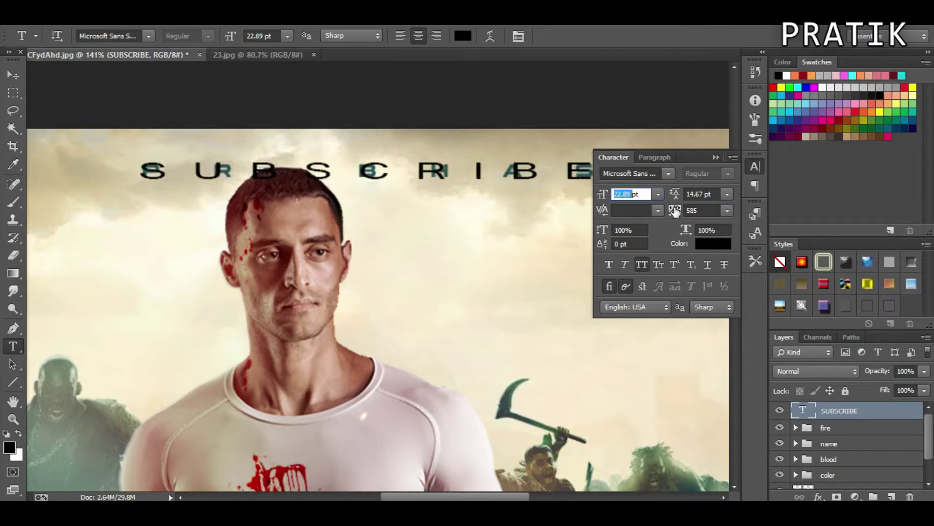
pyautogui.moveTo(672, 210); pyautogui.dragTo(674, 210)
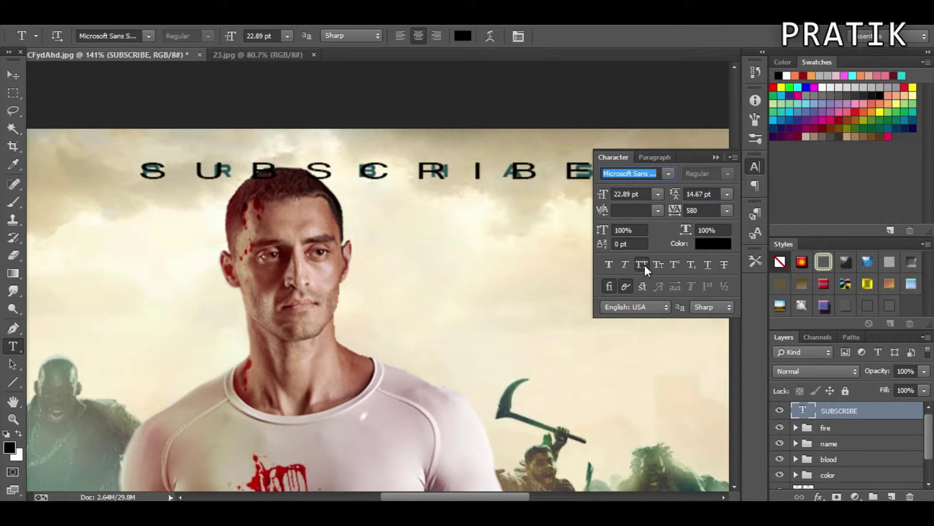
pyautogui.press('Down')
pyautogui.press('Down')
pyautogui.press('Down')
pyautogui.press('Down')
pyautogui.press('Down')
pyautogui.press('Down')
pyautogui.press('Down')
pyautogui.press('Down')
pyautogui.press('Down')
pyautogui.press('Down')
pyautogui.press('Down')
pyautogui.press('Down')
pyautogui.click(755, 166)
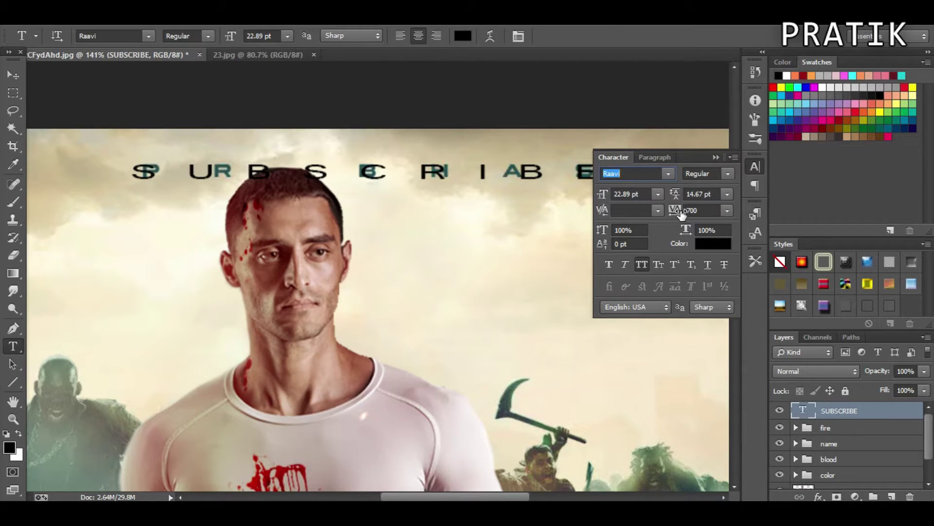
# - Give SUBSCRIBE a Color Overlay sampled from the teal PRABHAS title colour
pyautogui.hotkey('ctrl', 't')
pyautogui.press('Return')
pyautogui.doubleClick(876, 411)
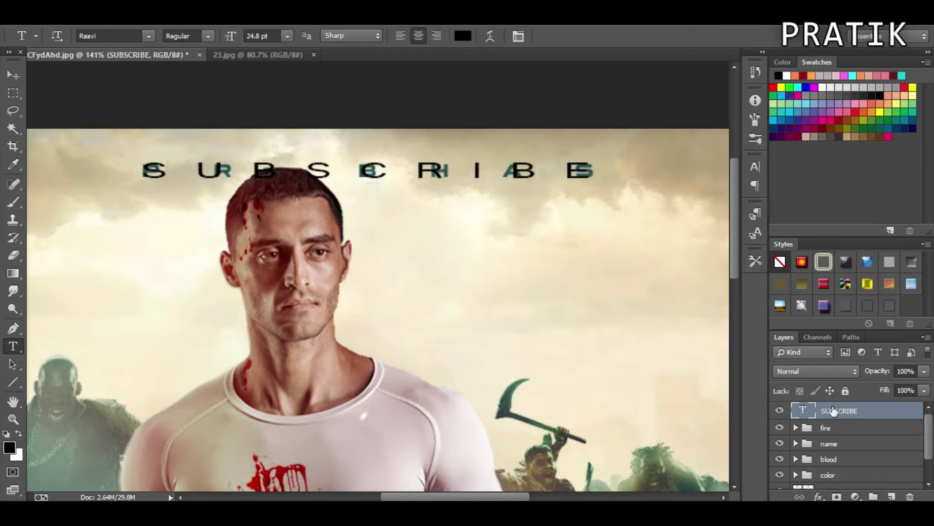
pyautogui.click(539, 260)
pyautogui.click(776, 143)
pyautogui.click(450, 167)
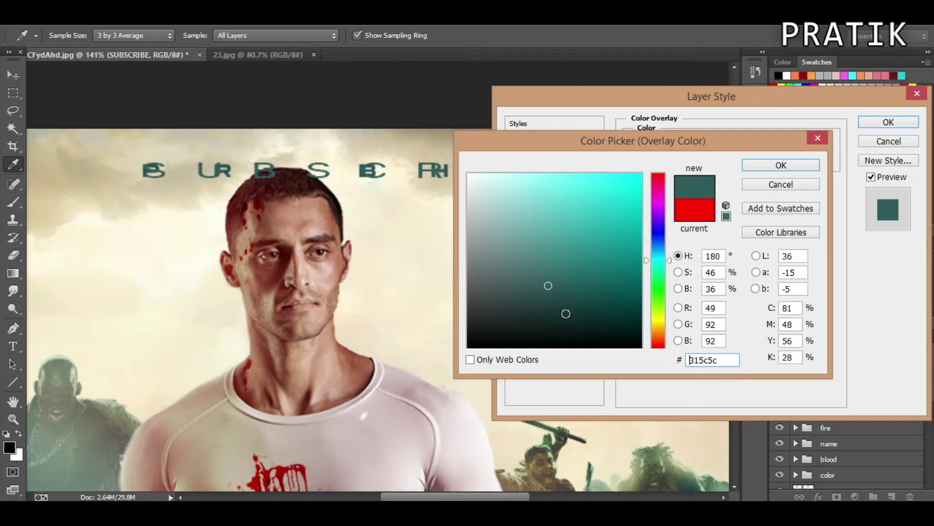
pyautogui.click(781, 165)
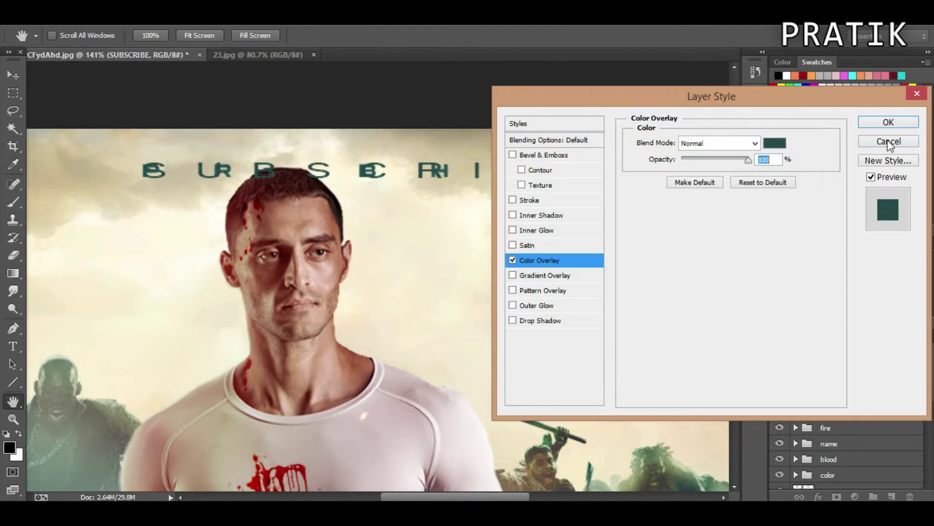
pyautogui.click(888, 122)
# - Select Layer 2 and switch to the plain Lasso tool
pyautogui.scroll(-2, 810, 450)
pyautogui.click(832, 462)
pyautogui.rightClick(14, 184)
pyautogui.click(78, 195)
pyautogui.rightClick(13, 110)
pyautogui.click(71, 109)
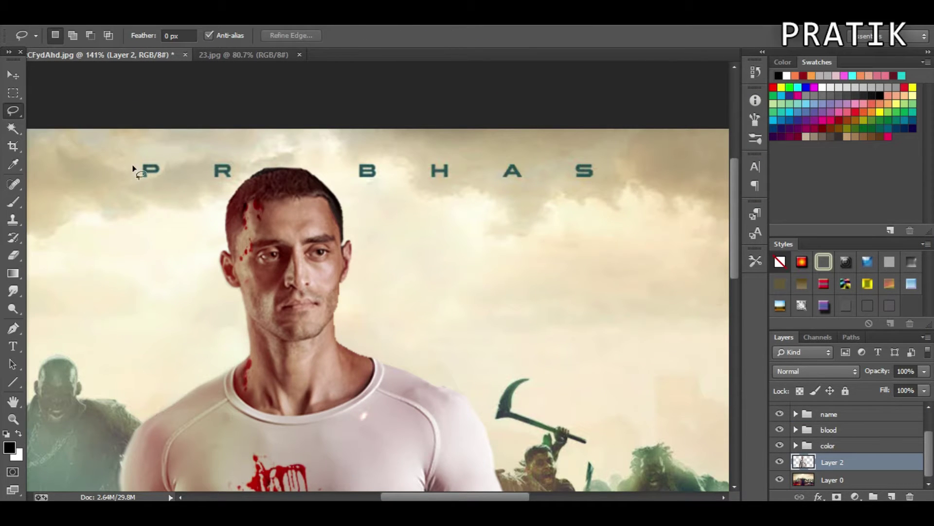
# - Box-select the PRABHAS title letters on background Layer 0
pyautogui.moveTo(547, 161); pyautogui.dragTo(549, 158)
pyautogui.click(14, 92)
pyautogui.hotkey('ctrl', 'd')
pyautogui.moveTo(135, 158); pyautogui.dragTo(597, 186)
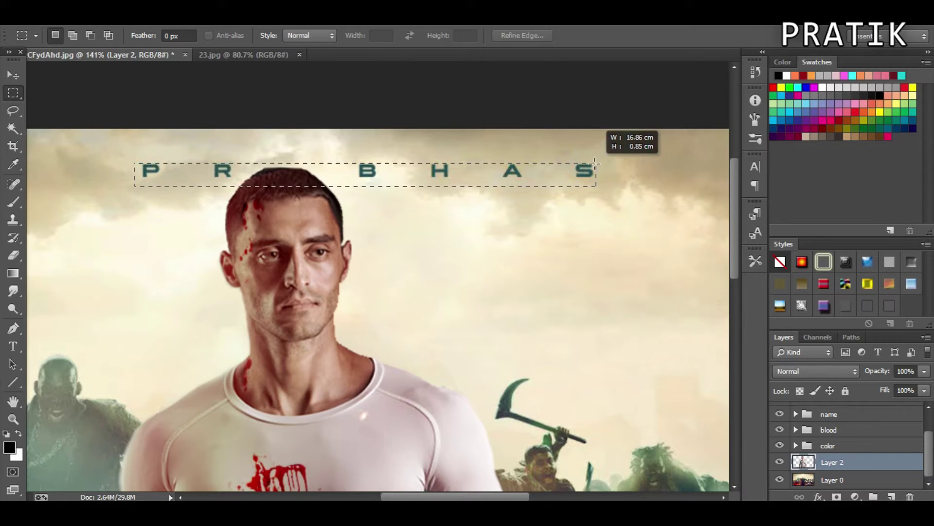
pyautogui.click(832, 480)
# - Try a work path and the brush on the selection, then switch to Quick Selection
pyautogui.rightClick(305, 172)
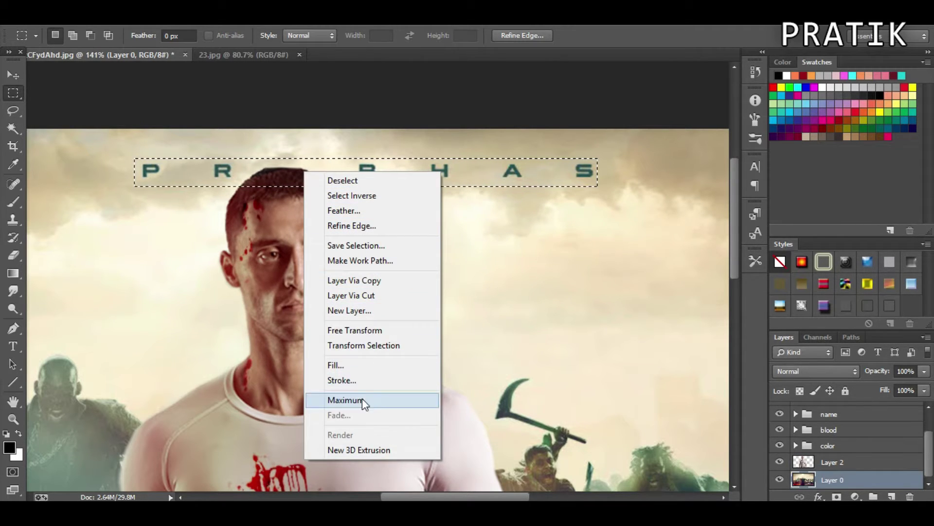
pyautogui.click(383, 260)
pyautogui.click(566, 215)
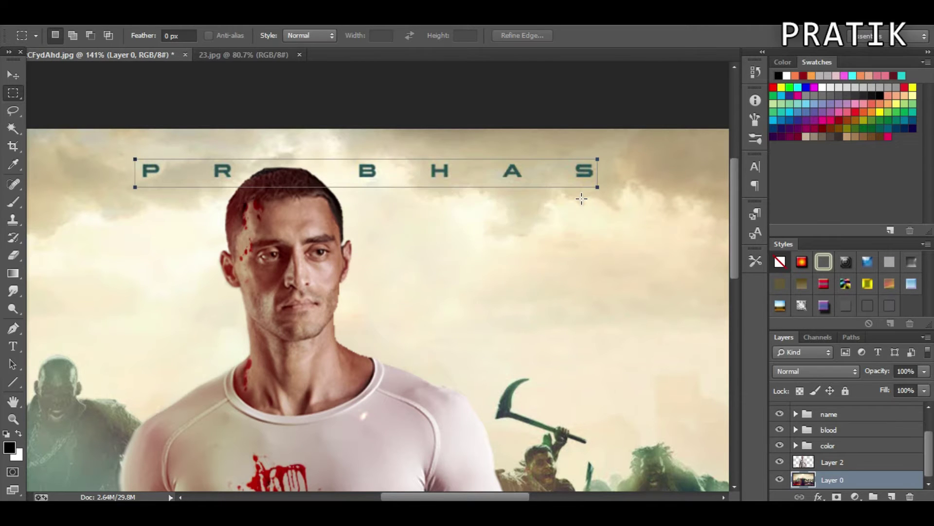
pyautogui.rightClick(397, 161)
pyautogui.click(13, 201)
pyautogui.rightClick(229, 174)
pyautogui.press('Escape')
pyautogui.click(13, 129)
pyautogui.click(68, 126)
# - Dismiss another work path attempt and refine the title selection's edge
pyautogui.rightClick(353, 179)
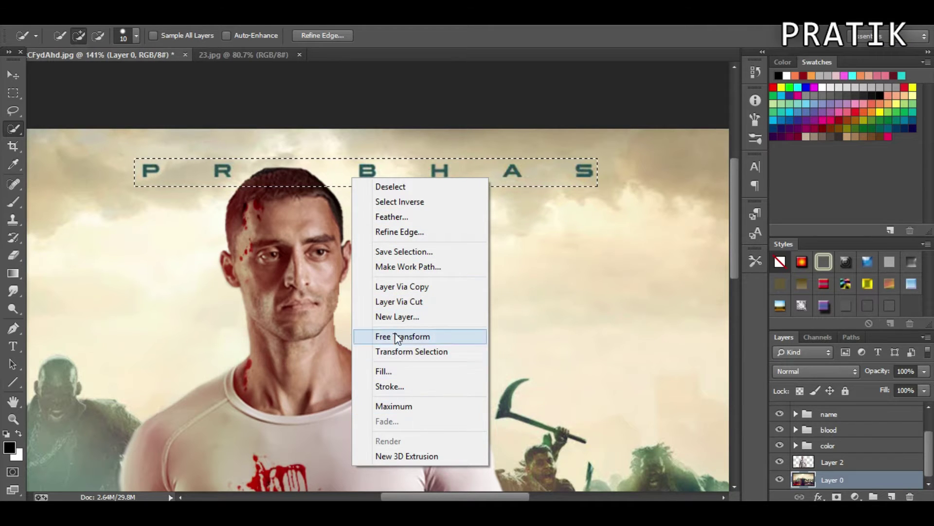
pyautogui.click(404, 266)
pyautogui.click(589, 170)
pyautogui.rightClick(363, 180)
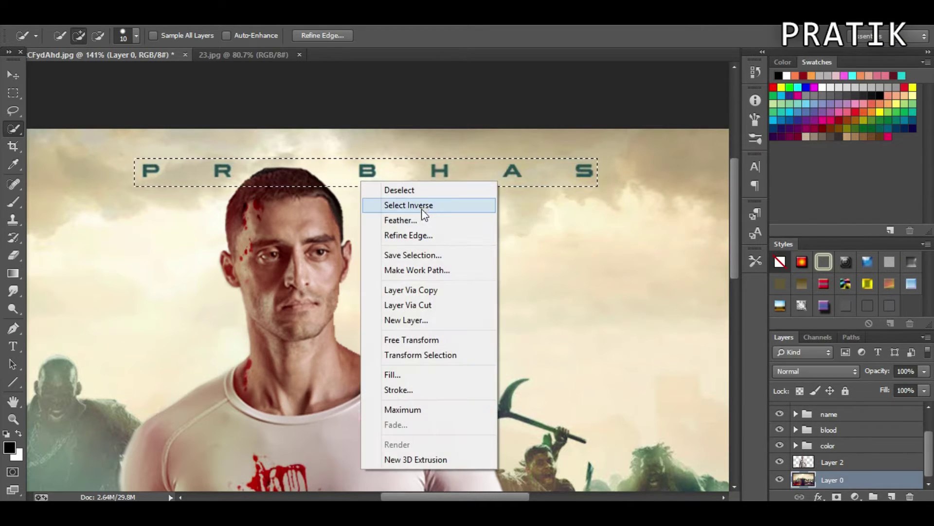
pyautogui.click(399, 234)
pyautogui.click(547, 380)
# - Test edge radius 88.2 and smooth 56, then Content-Aware fill the PRABHAS area
pyautogui.rightClick(432, 166)
pyautogui.click(486, 215)
pyautogui.moveTo(487, 166); pyautogui.dragTo(496, 166)
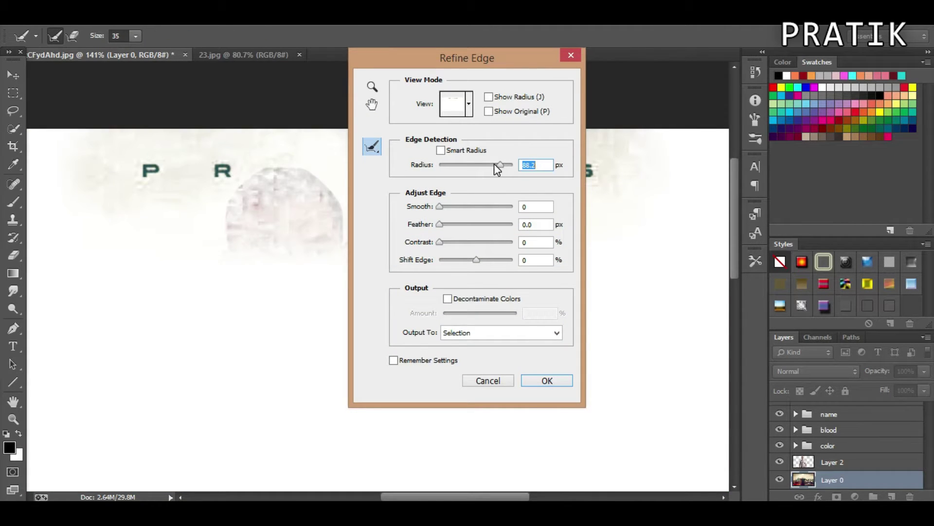
pyautogui.moveTo(439, 206); pyautogui.dragTo(489, 209)
pyautogui.click(488, 380)
pyautogui.rightClick(397, 181)
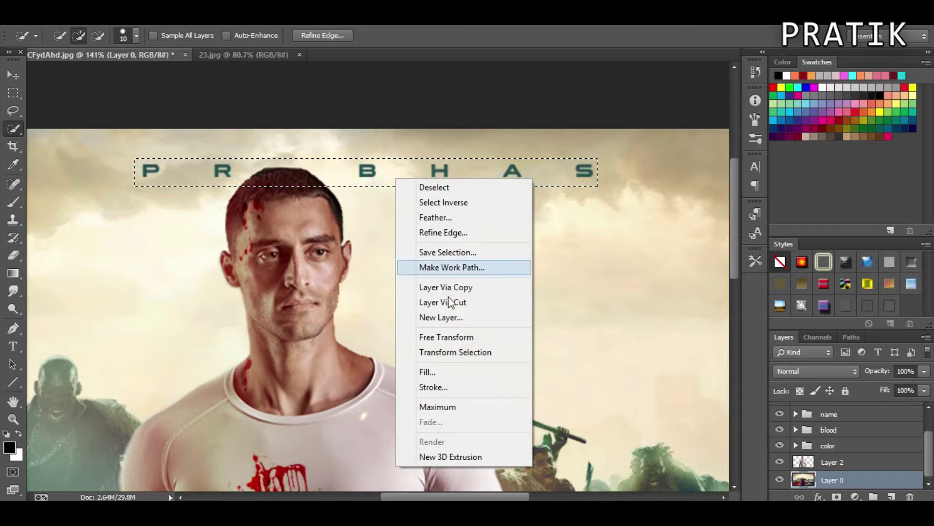
pyautogui.click(438, 370)
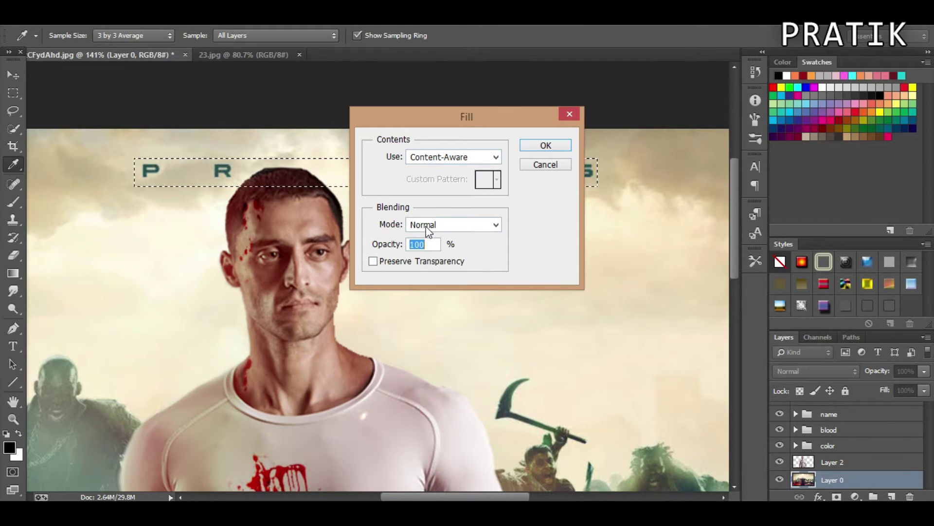
pyautogui.click(530, 147)
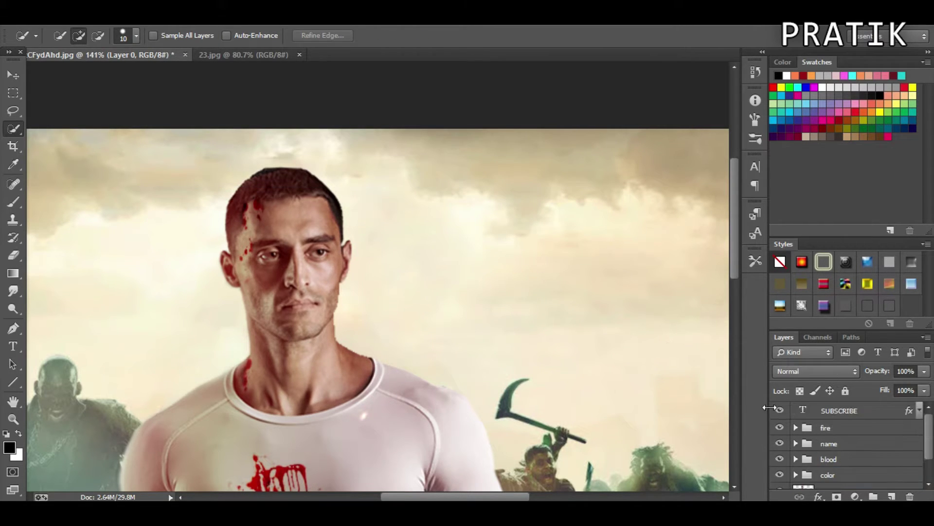
# - Narrow SUBSCRIBE from the right and fit the whole poster on screen
pyautogui.hotkey('ctrl', 't')
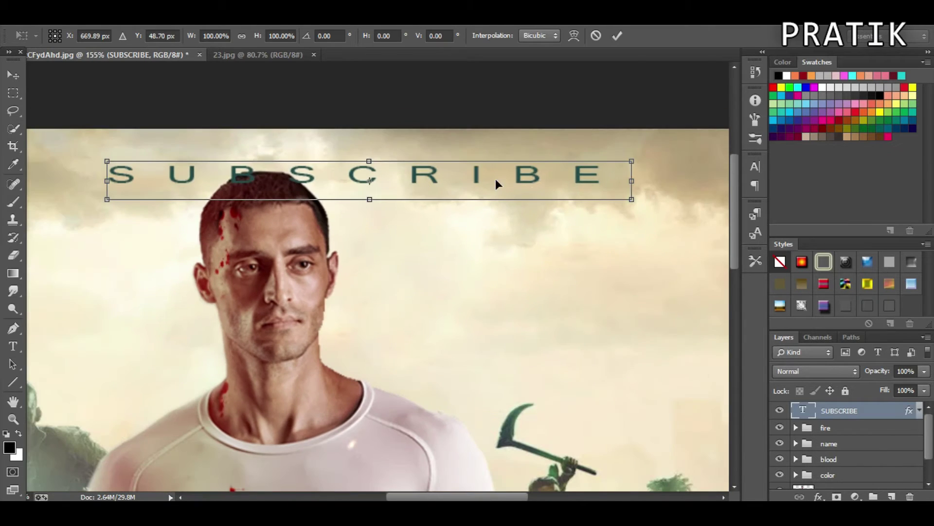
pyautogui.moveTo(628, 181); pyautogui.dragTo(563, 181)
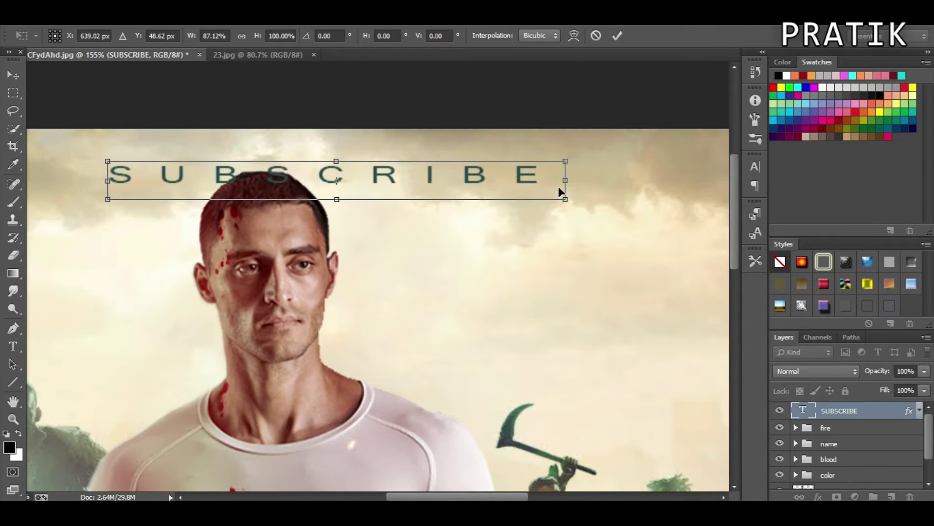
pyautogui.press('Return')
pyautogui.click(755, 167)
pyautogui.click(752, 170)
pyautogui.hotkey('ctrl', '0')
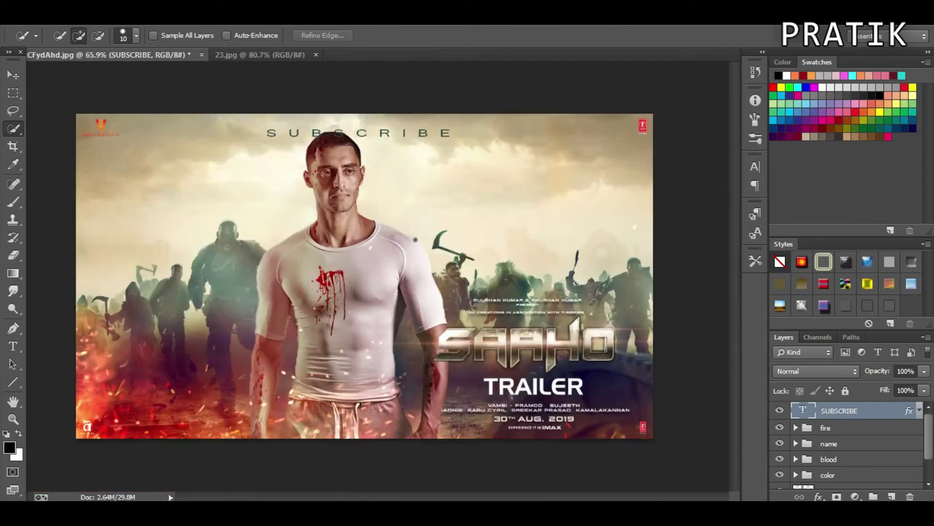
# - Move the SUBSCRIBE layer just above Layer 2 and raise it slightly
pyautogui.moveTo(871, 485); pyautogui.dragTo(876, 457)
pyautogui.scroll(3, 398, 127)
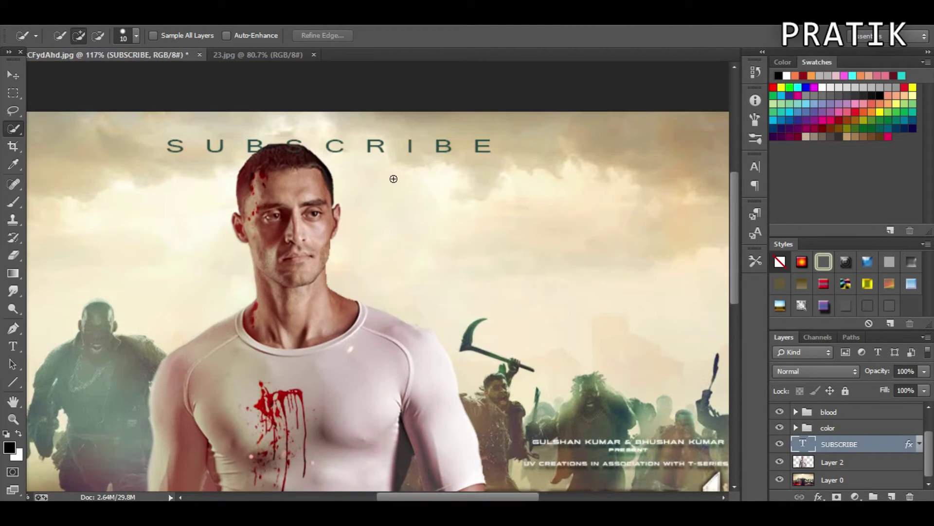
pyautogui.hotkey('ctrl', 't')
pyautogui.moveTo(513, 150); pyautogui.dragTo(512, 142)
pyautogui.press('Return')
# - Check SUBSCRIBE's letter spacing, then nudge it down and left with the Move tool
pyautogui.doubleClick(803, 443)
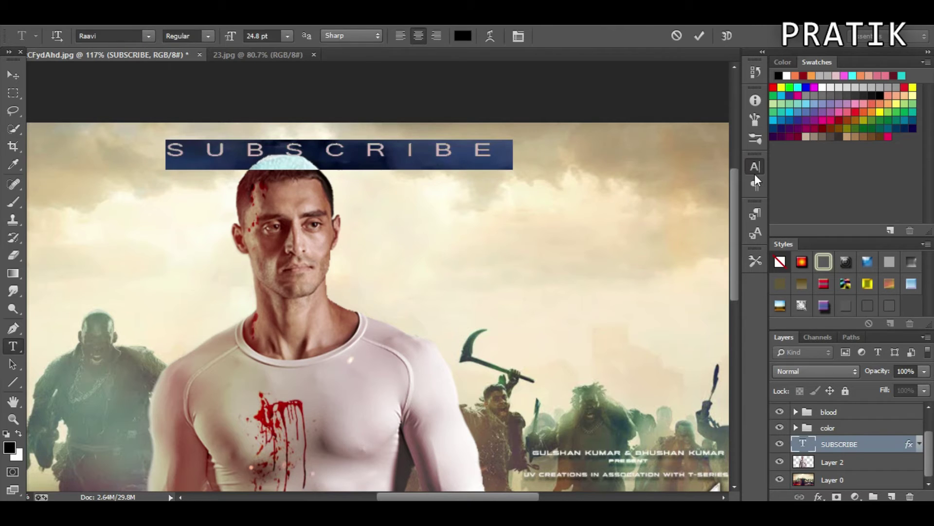
pyautogui.click(755, 167)
pyautogui.click(701, 210)
pyautogui.click(755, 167)
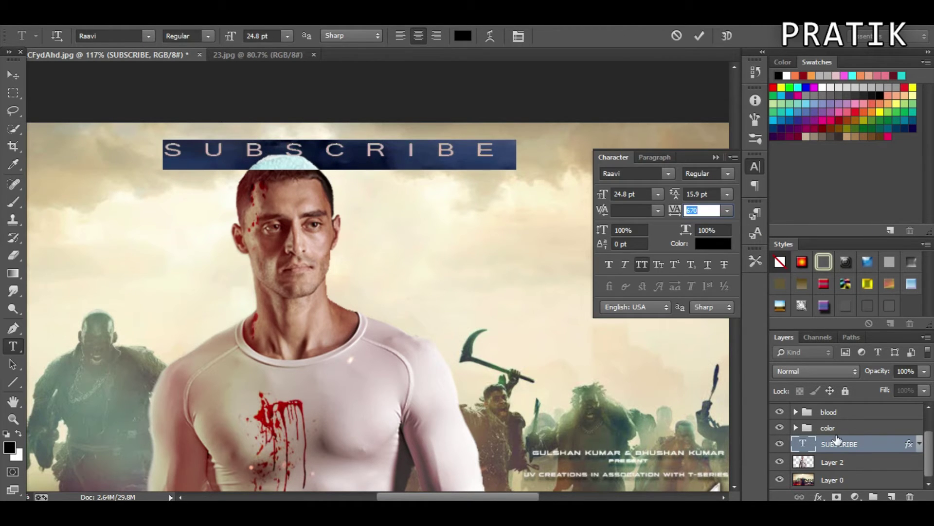
pyautogui.press('w')
pyautogui.click(756, 165)
pyautogui.click(13, 75)
pyautogui.press('Down')
pyautogui.press('Down')
pyautogui.press('Down')
pyautogui.hotkey('shift', 'Left')
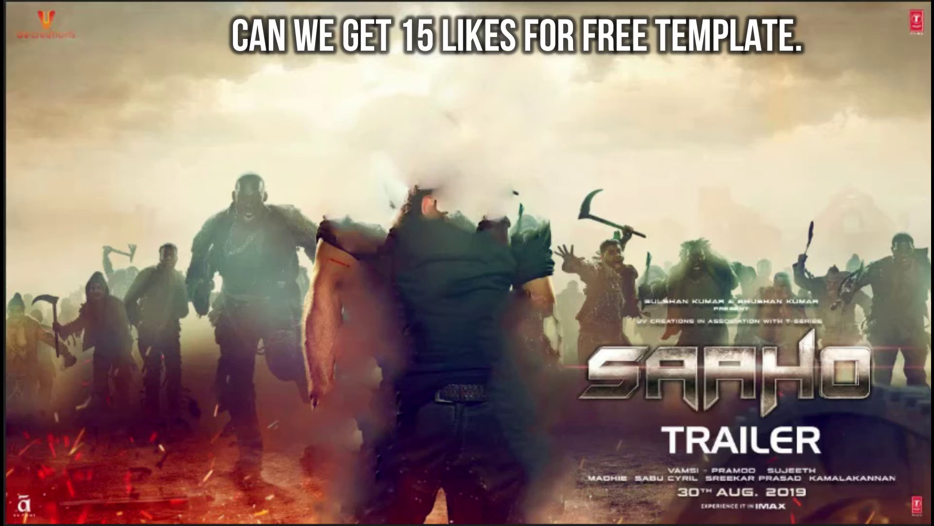